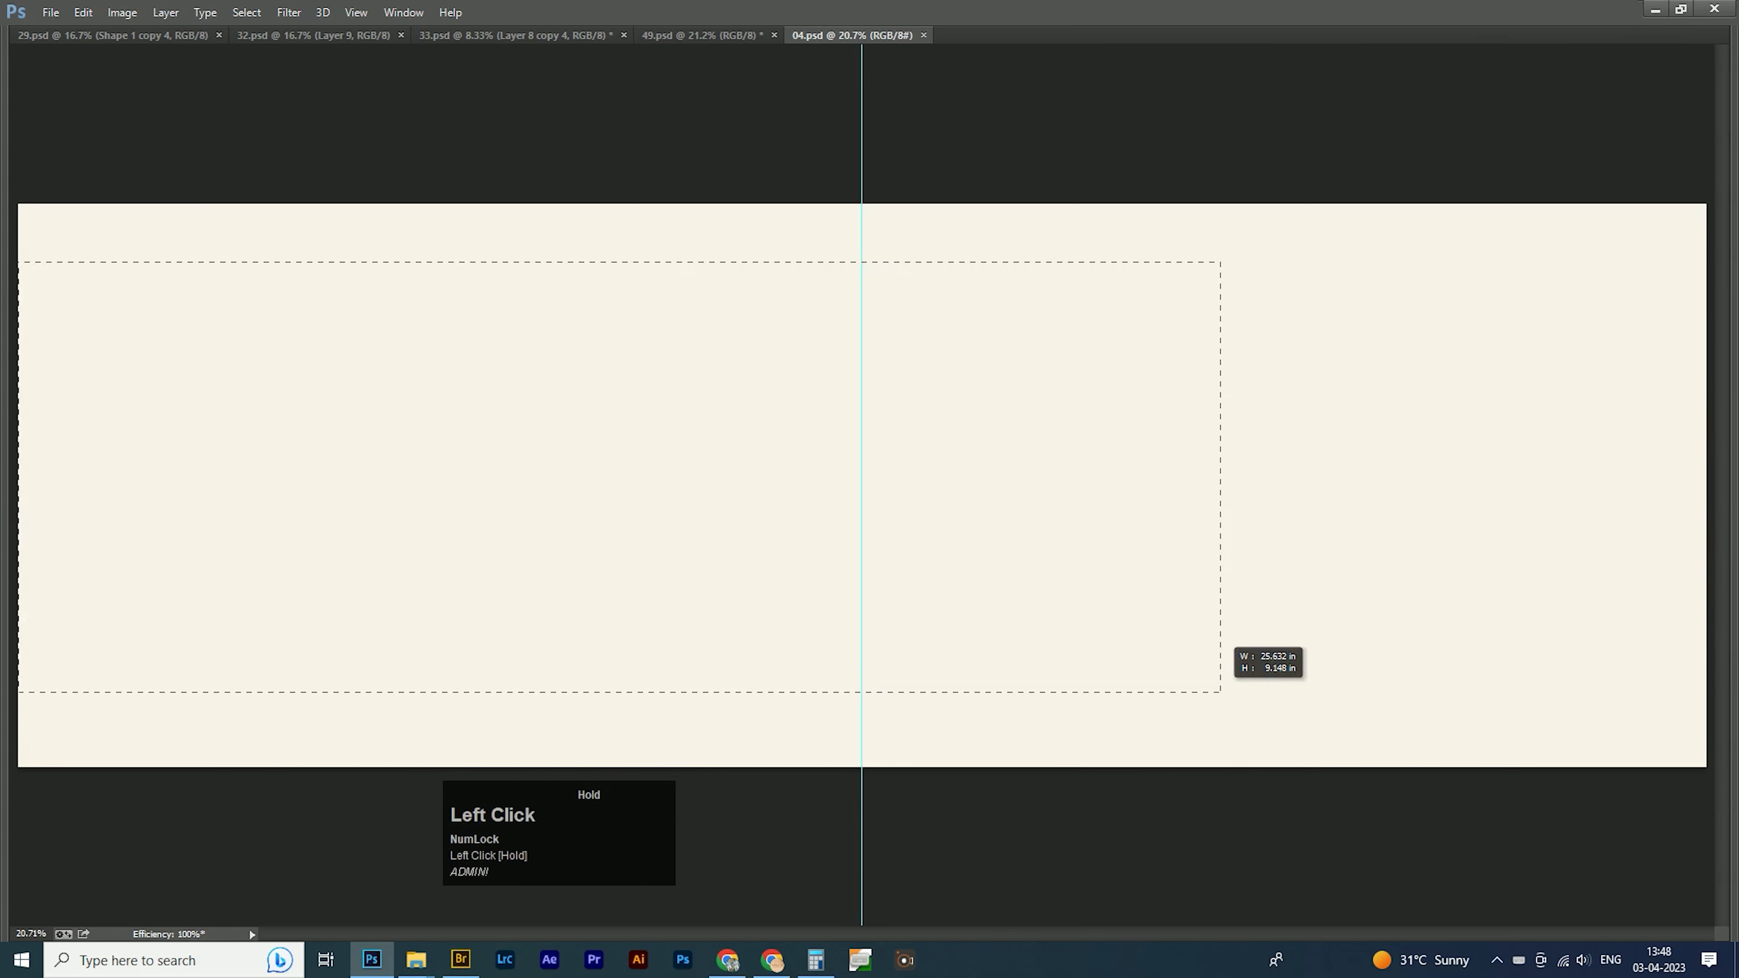
Fill the rectangular selection with light green on a new layer and centre it vertically on the canvas.
{"action": "key", "text": "ctrl+shift+n"}
{"action": "key", "text": "Return"}
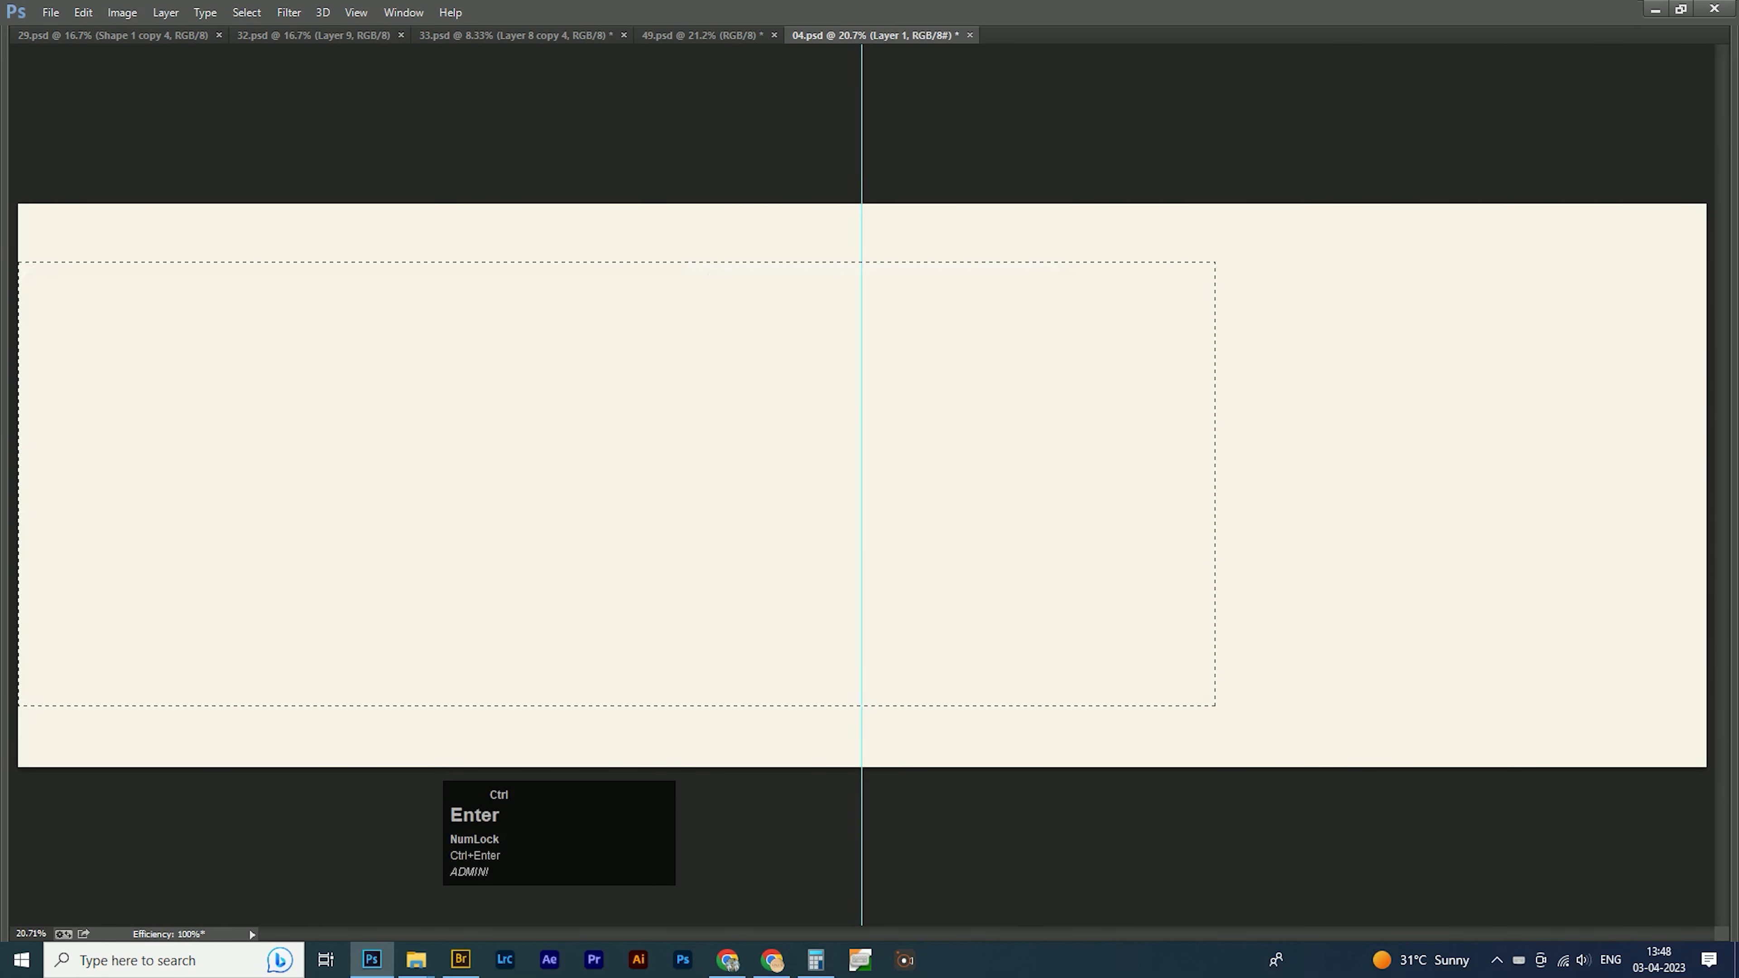
{"action": "key", "text": "ctrl+BackSpace"}
{"action": "left_click_drag", "start_coordinate": [1306, 200], "coordinate": [1356, 772]}
{"action": "key", "text": "v"}
{"action": "key", "text": "Tab"}
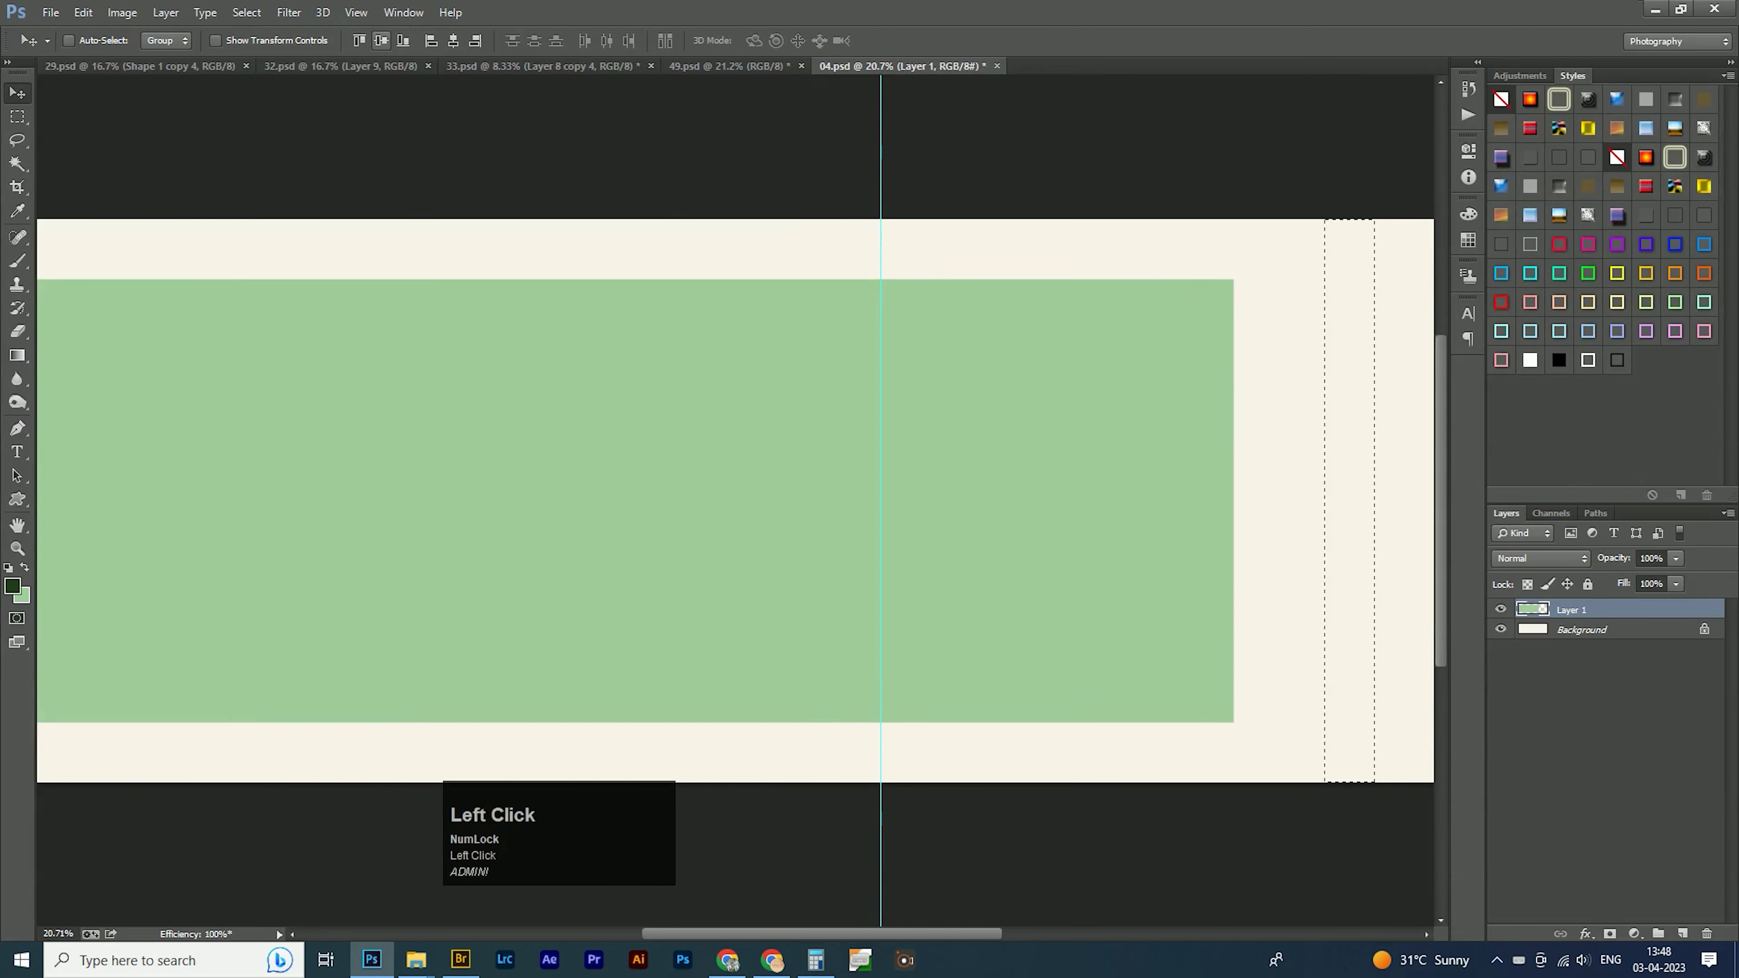
{"action": "key", "text": "Tab"}
{"action": "key", "text": "ctrl+d"}
Turn the green rectangle black with minimum lightness in Hue/Saturation and shift it left so it ends short of the centre guide.
{"action": "key", "text": "ctrl+u"}
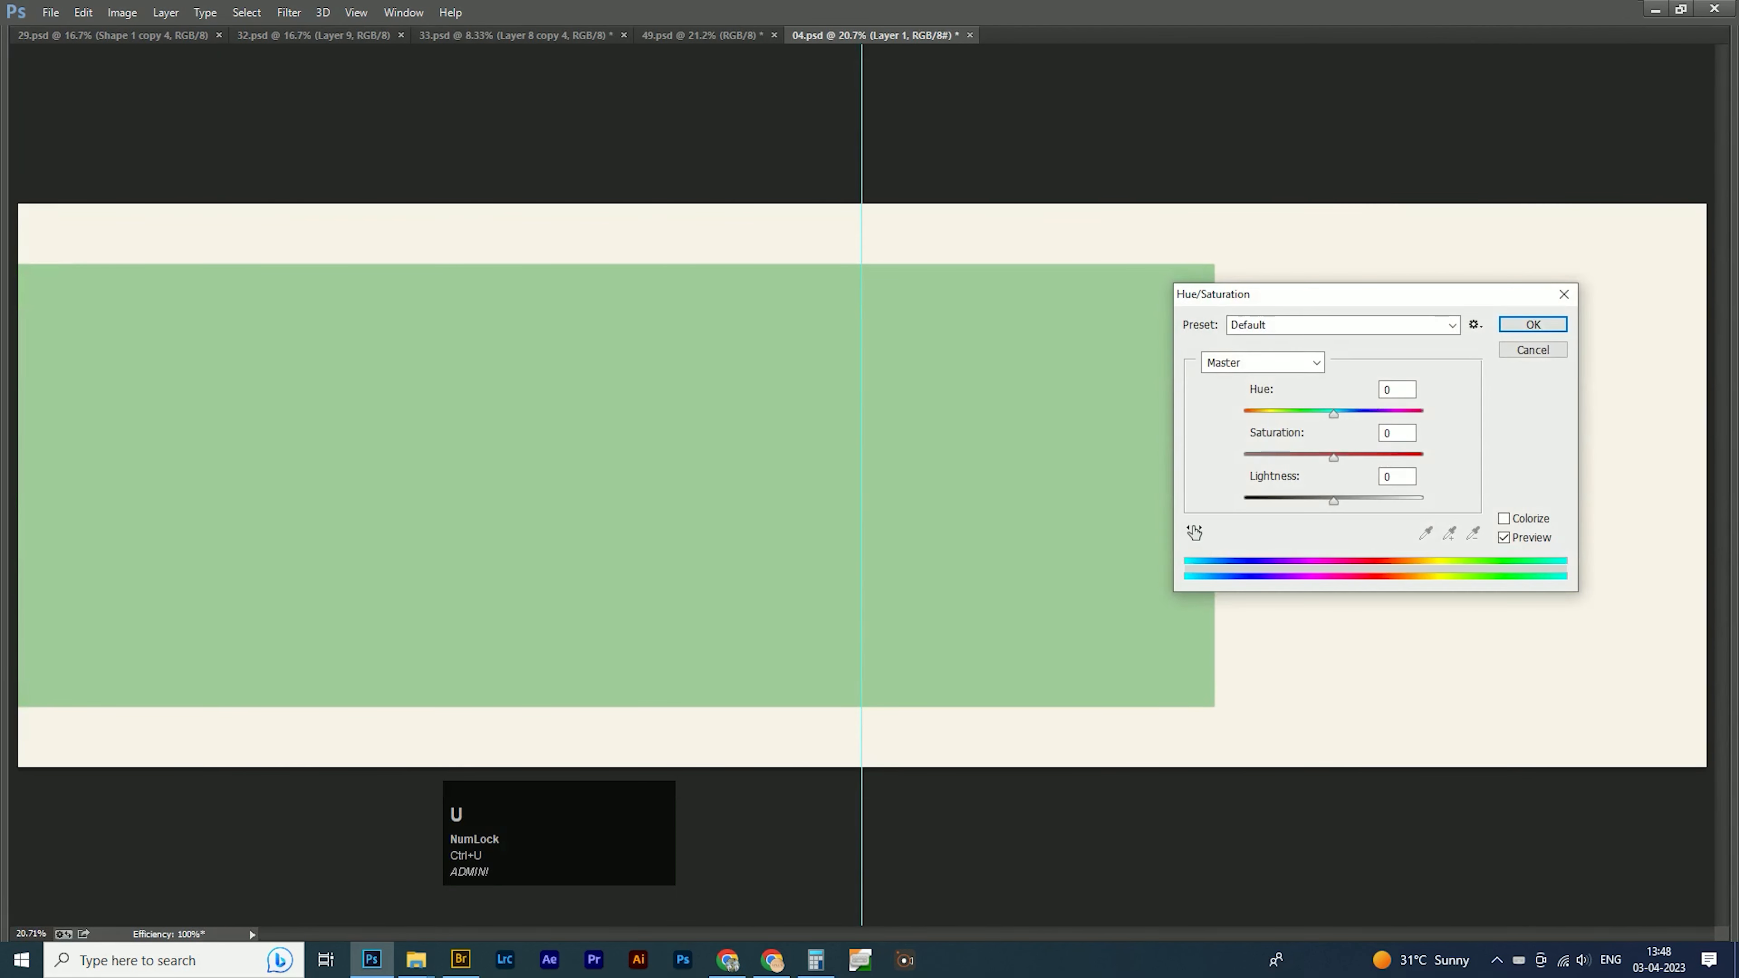
{"action": "left_click_drag", "start_coordinate": [1334, 501], "coordinate": [1244, 501]}
{"action": "left_click", "coordinate": [1534, 325]}
{"action": "key", "text": "v"}
{"action": "left_click_drag", "start_coordinate": [1346, 367], "coordinate": [889, 444]}
Add a cream rectangle about 6.4 by 4.7 in on a new layer, overlapping the black rectangle's right edge.
{"action": "mouse_move", "coordinate": [591, 351]}
{"action": "left_mouse_down"}
{"action": "mouse_move", "coordinate": [959, 563]}
{"action": "mouse_move", "coordinate": [894, 577]}
{"action": "left_mouse_up"}
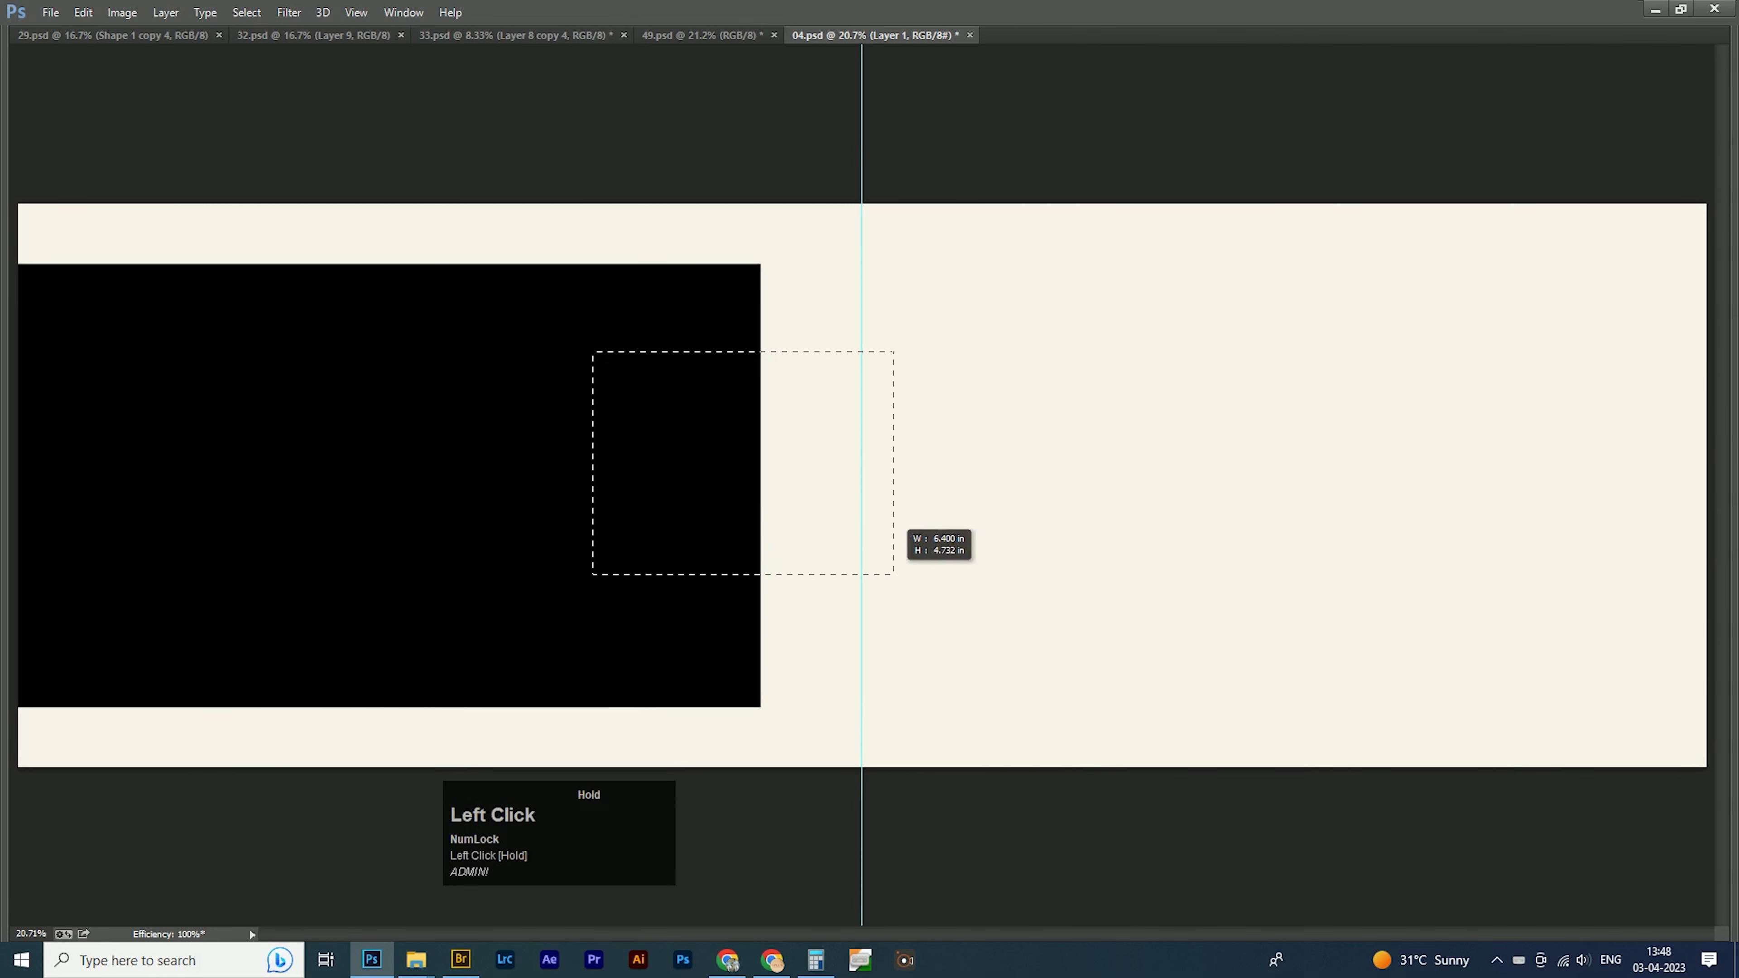
{"action": "key", "text": "ctrl+shift+n"}
{"action": "key", "text": "Return"}
{"action": "key", "text": "x"}
{"action": "key", "text": "ctrl+BackSpace"}
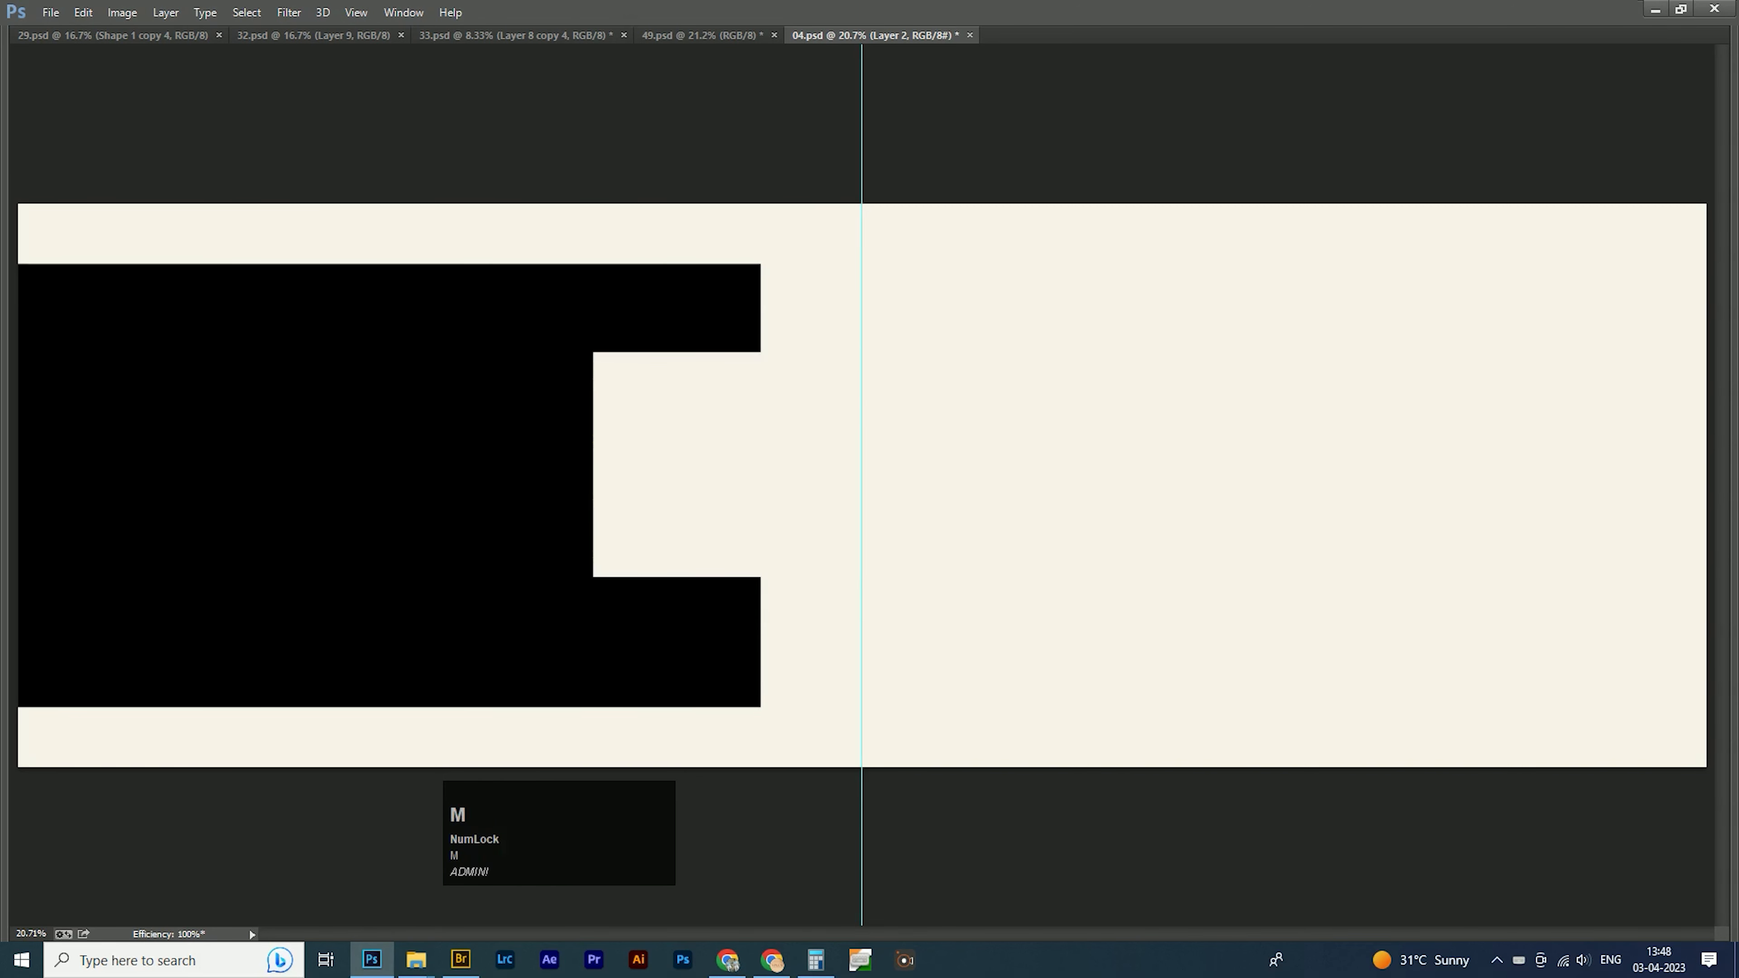
Centre the cream rectangle vertically on the canvas.
{"action": "left_click_drag", "start_coordinate": [1010, 175], "coordinate": [1169, 906]}
{"action": "key", "text": "v"}
{"action": "key", "text": "Tab"}
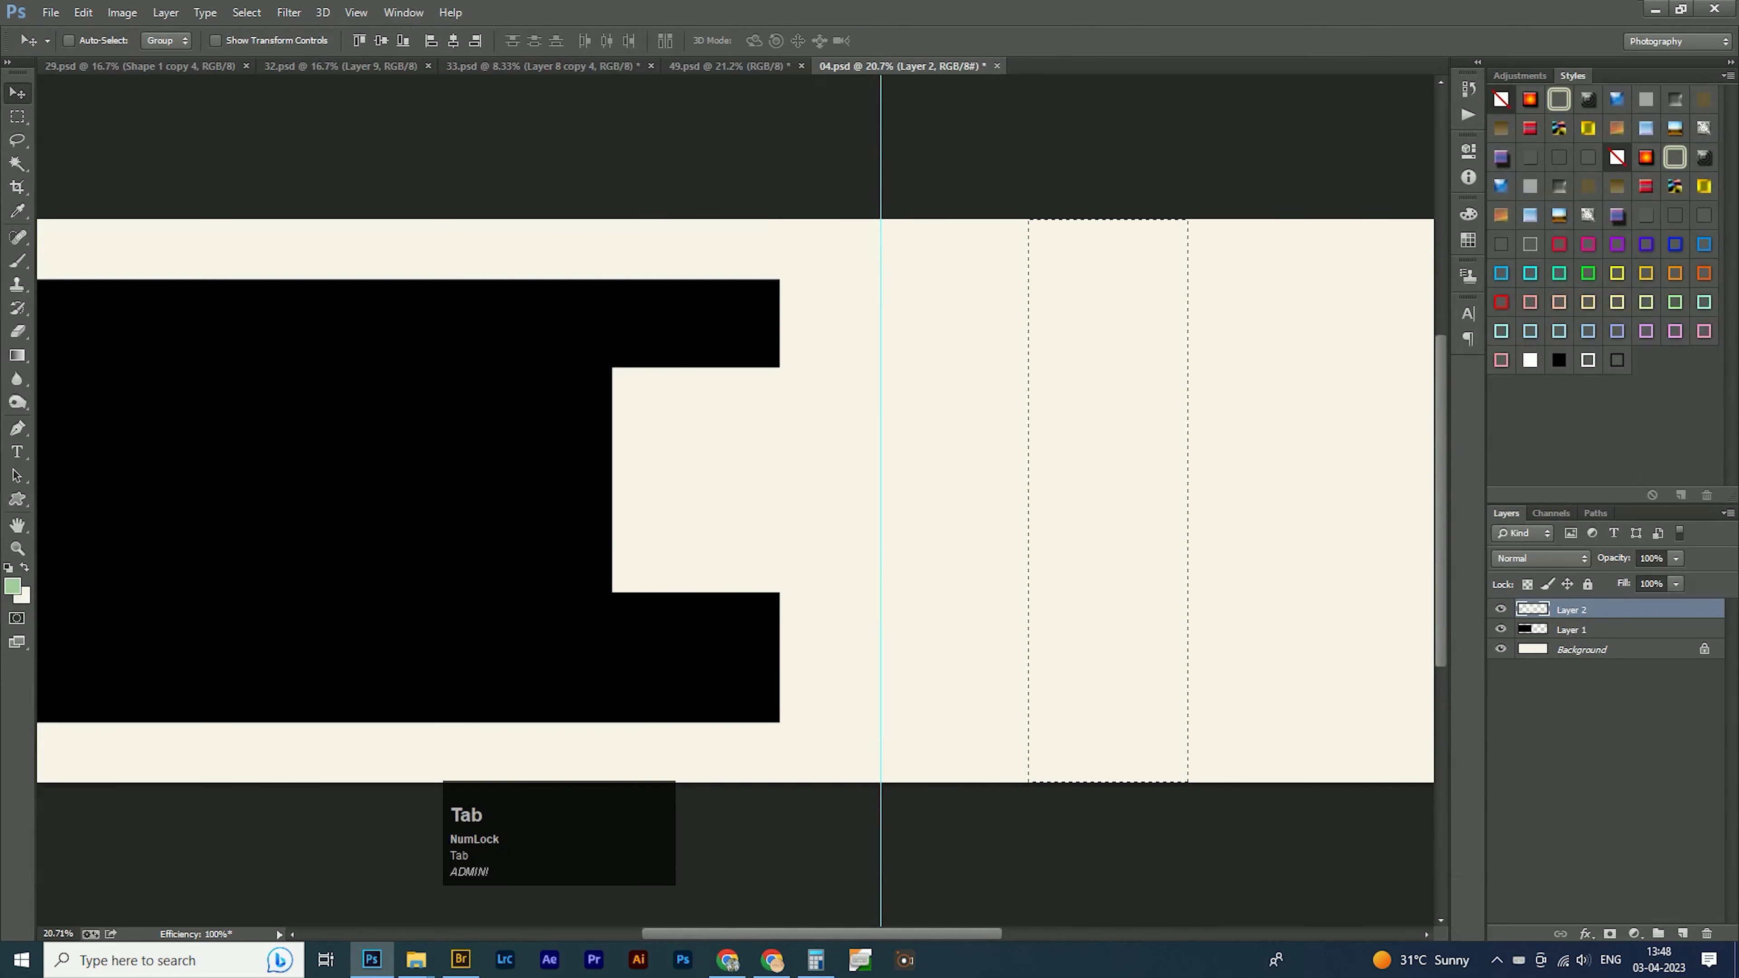
{"action": "left_click", "coordinate": [381, 40]}
Stretch the black rectangle slightly taller, equally at its upper and lower edges.
{"action": "left_click", "coordinate": [1587, 629]}
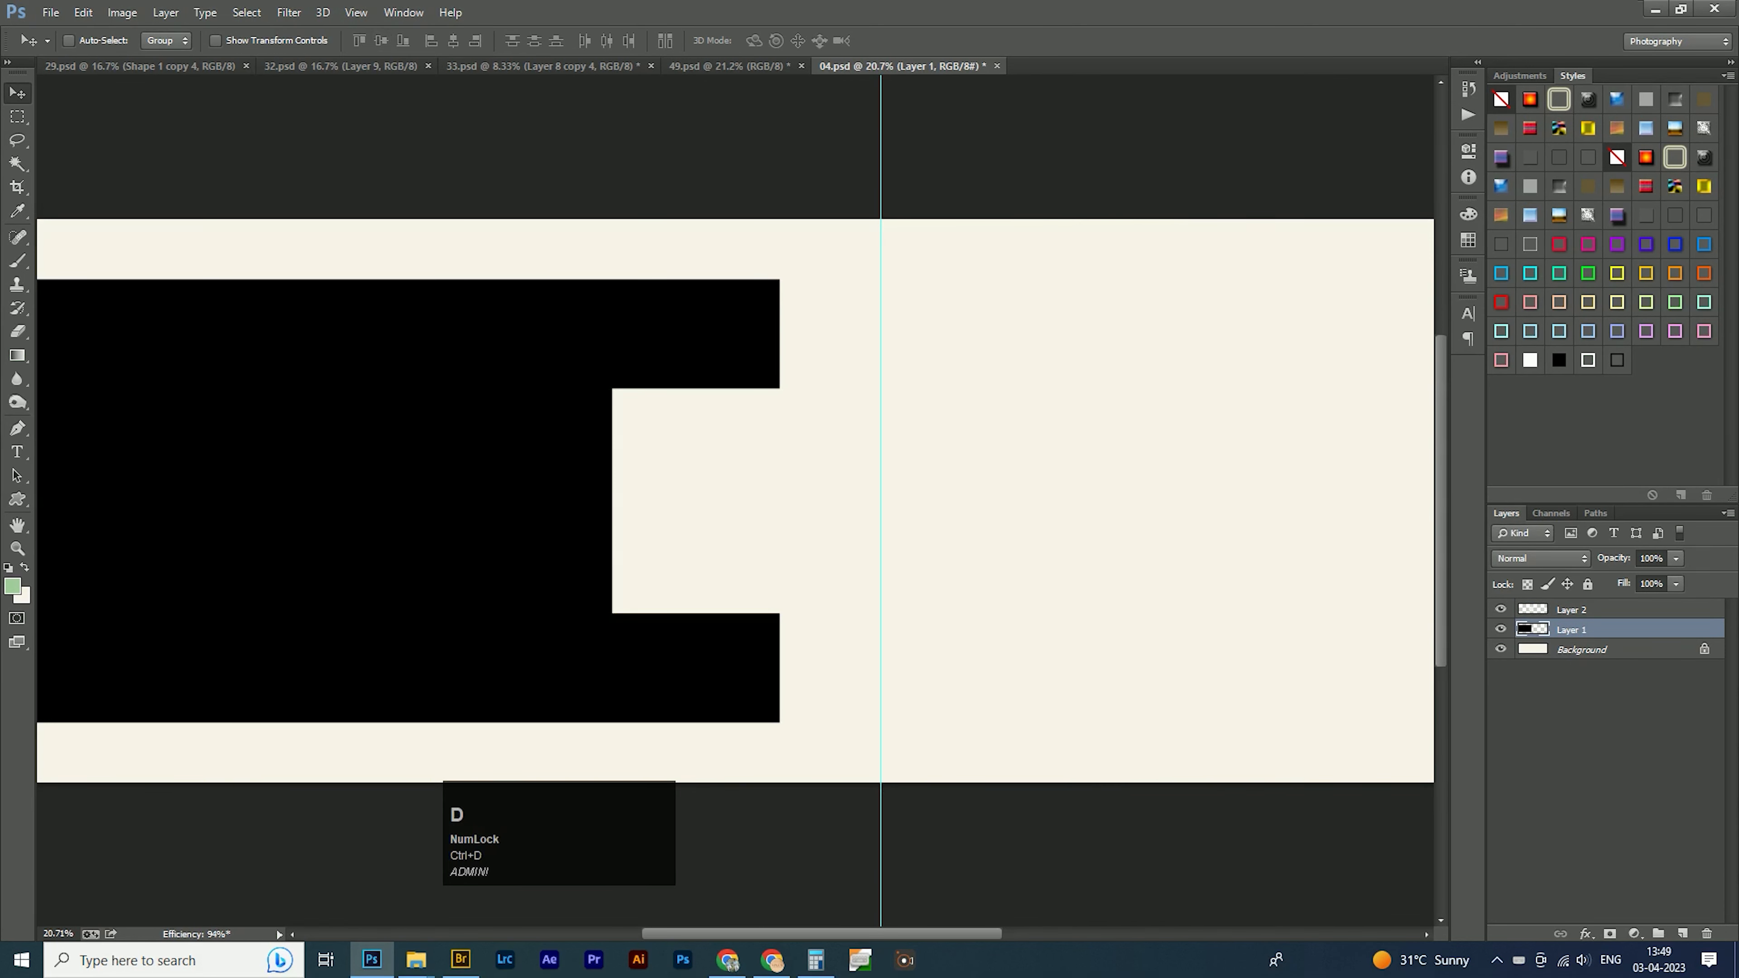
{"action": "right_click", "coordinate": [678, 508]}
{"action": "left_click", "coordinate": [712, 518]}
{"action": "right_click", "coordinate": [347, 529]}
{"action": "left_click", "coordinate": [381, 540]}
{"action": "key", "text": "ctrl+t"}
{"action": "left_click_drag", "start_coordinate": [493, 279], "coordinate": [494, 261]}
{"action": "double_click", "coordinate": [520, 342]}
Nudge the cream rectangle slightly left over the black rectangle.
{"action": "right_click", "coordinate": [699, 455]}
{"action": "left_click", "coordinate": [727, 464]}
{"action": "left_click_drag", "start_coordinate": [710, 475], "coordinate": [703, 474]}
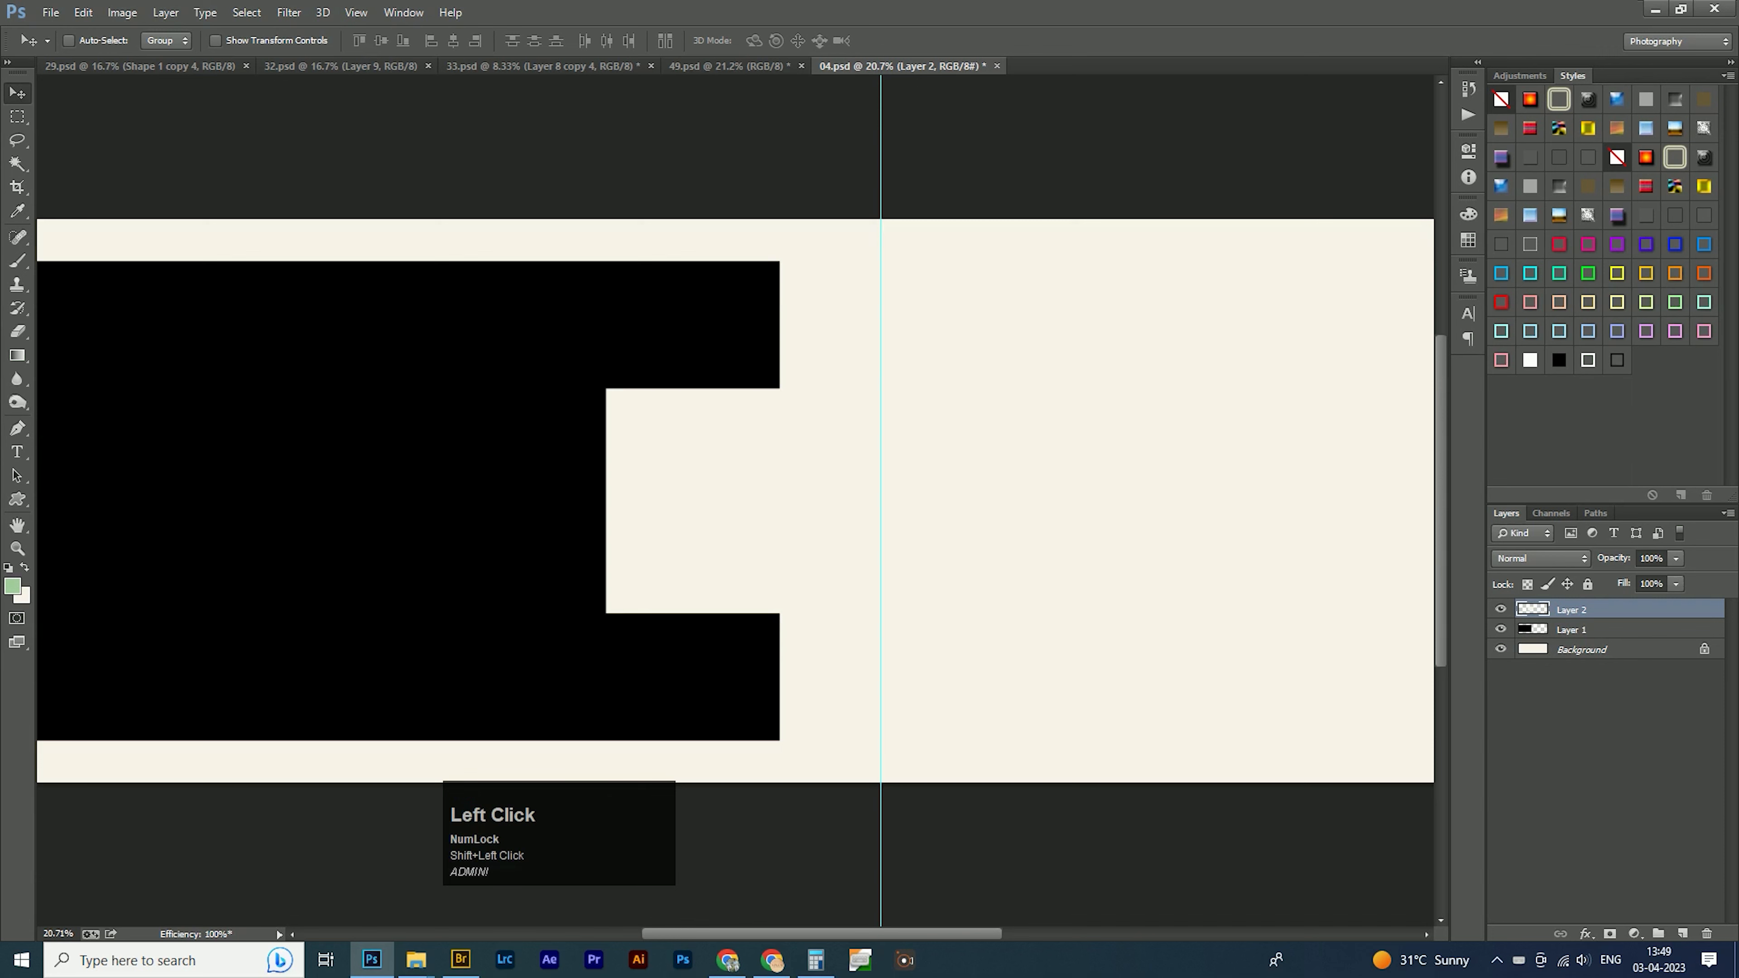
Reduce the black rectangle's height slightly, keeping it centred vertically.
{"action": "right_click", "coordinate": [635, 334]}
{"action": "left_click", "coordinate": [661, 342]}
{"action": "key", "text": "ctrl+t"}
{"action": "left_click_drag", "start_coordinate": [691, 262], "coordinate": [691, 270]}
{"action": "double_click", "coordinate": [685, 322]}
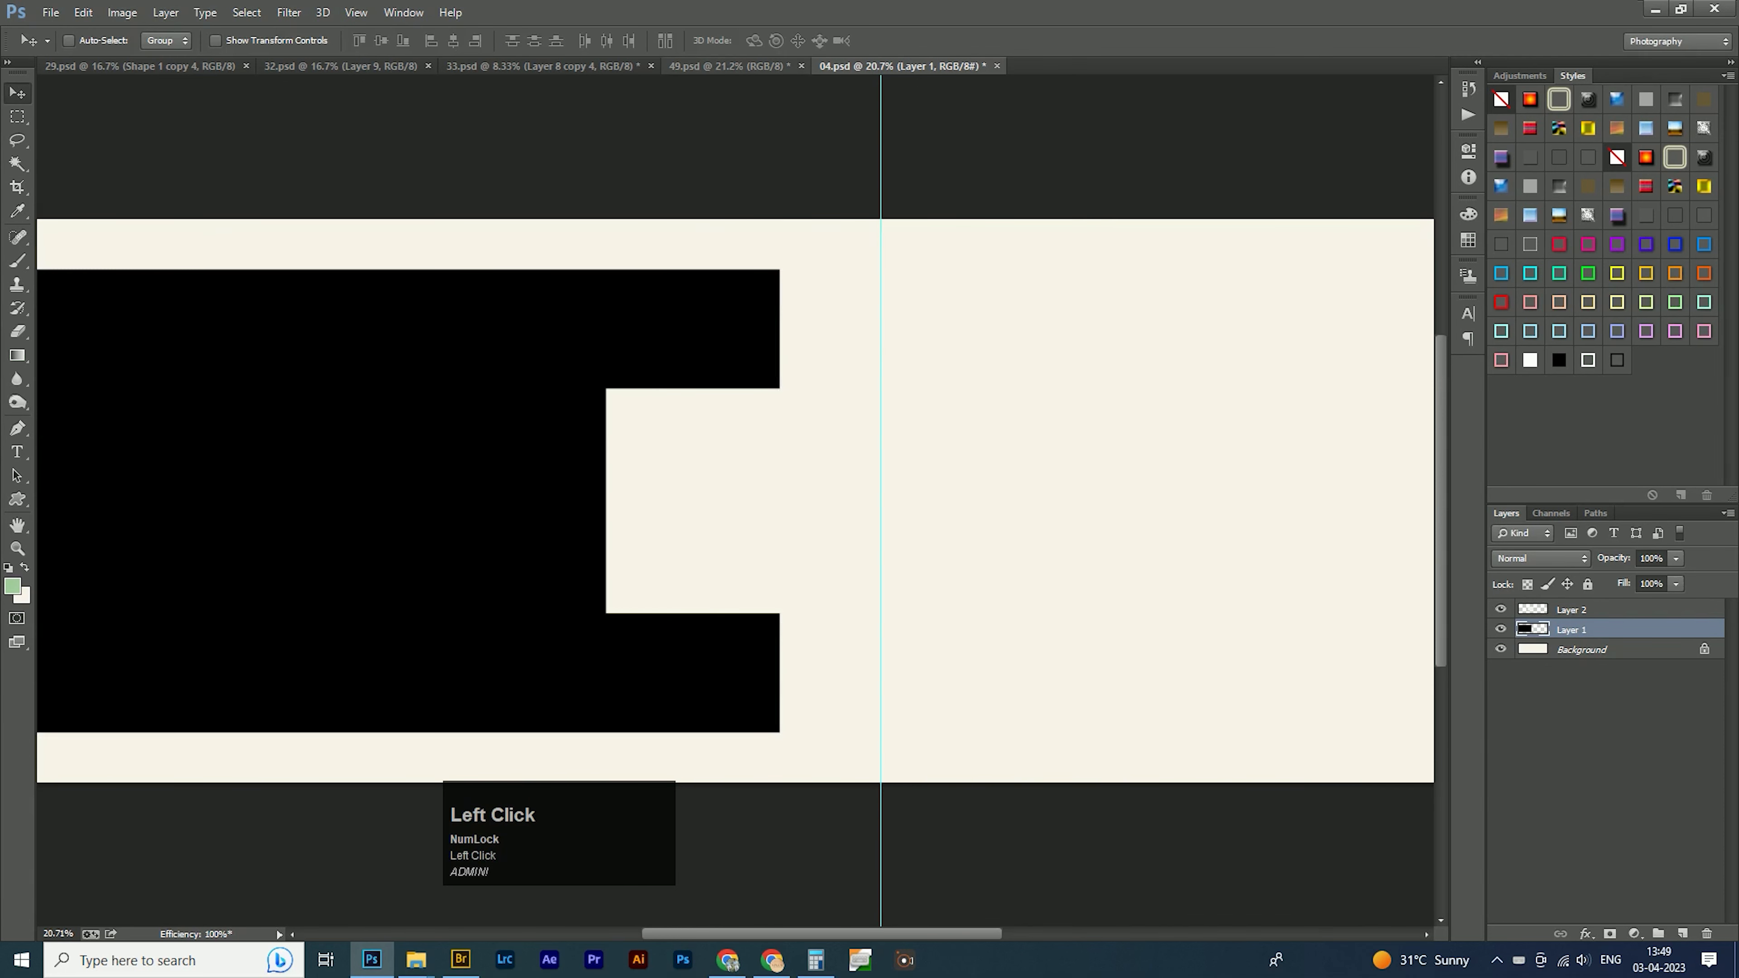
Bring the blue "Our Wedding" title and its paragraph from 49.psd into the cream notch in 04.psd.
{"action": "key", "text": "m"}
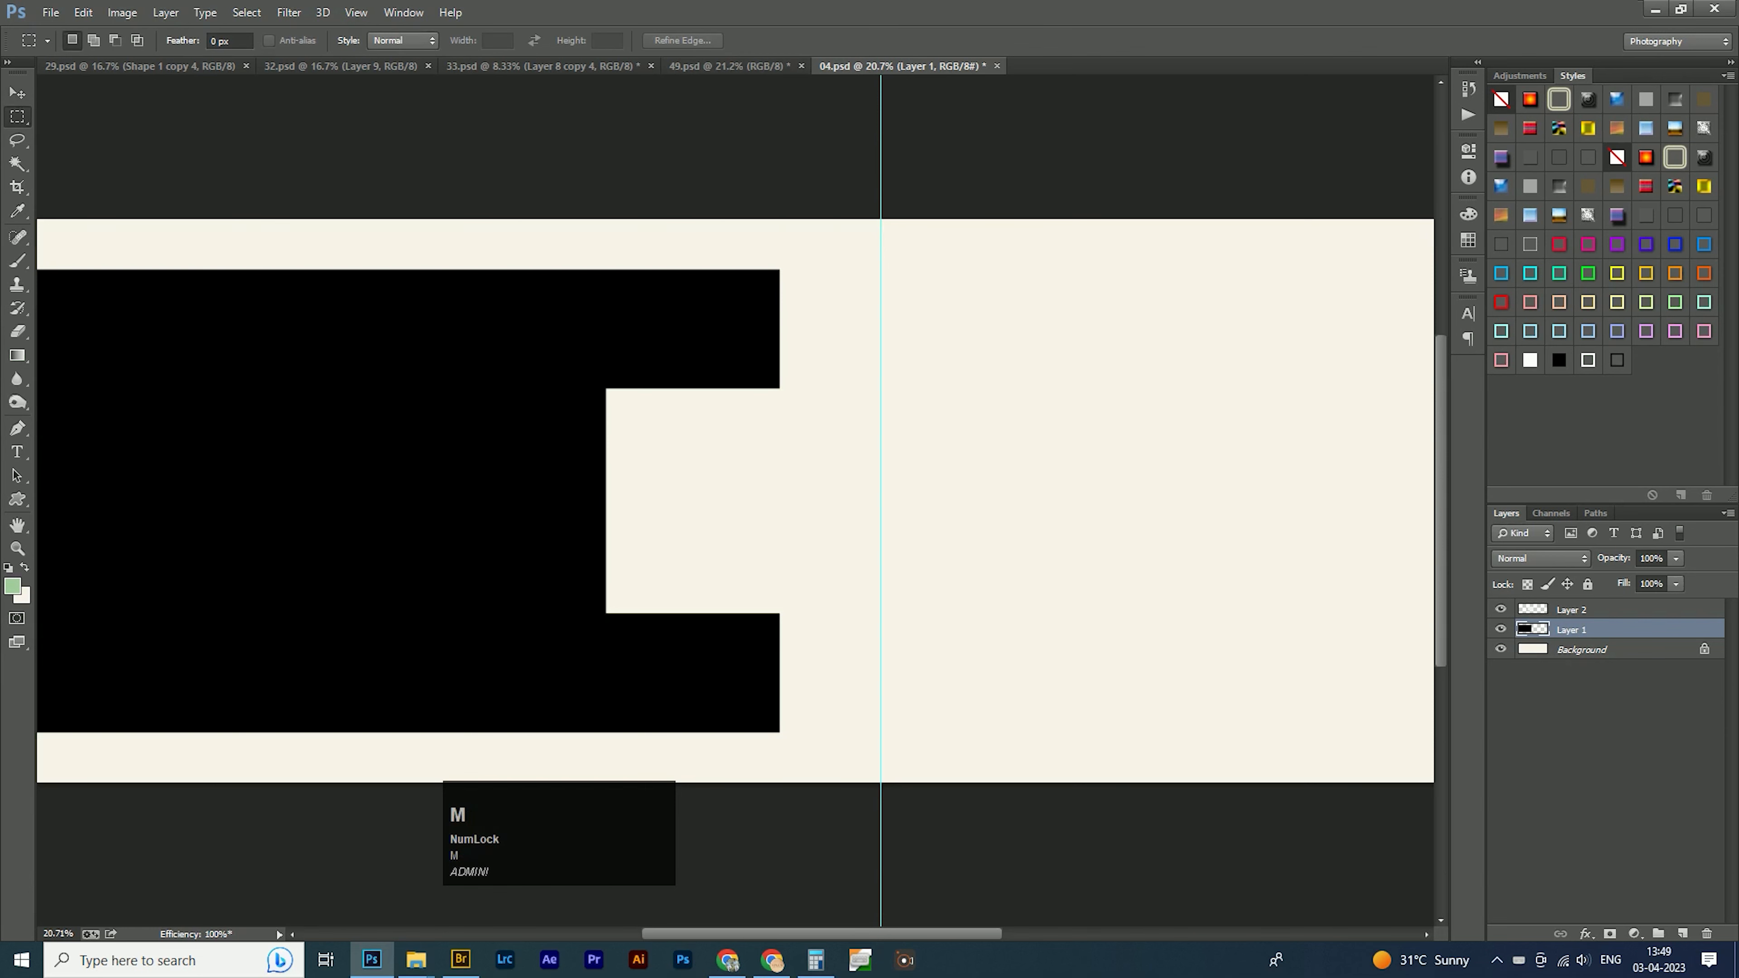
{"action": "left_click", "coordinate": [729, 66]}
{"action": "key", "text": "v"}
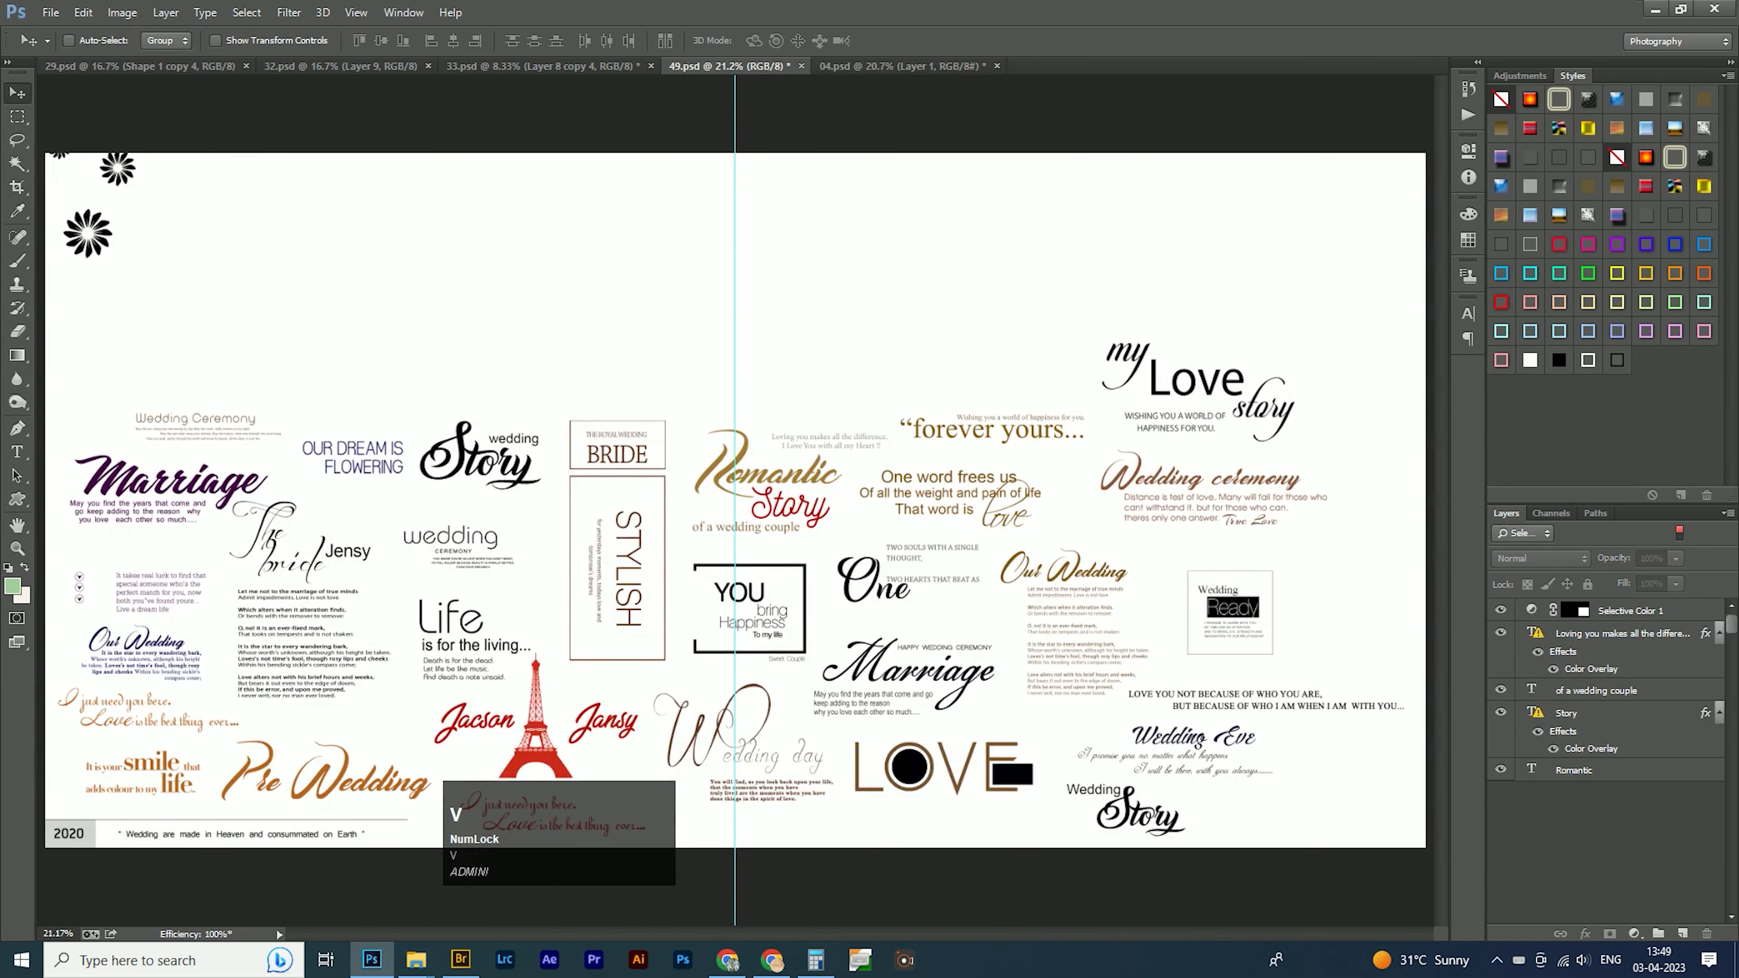
{"action": "left_click", "coordinate": [751, 385]}
{"action": "key", "text": "space"}
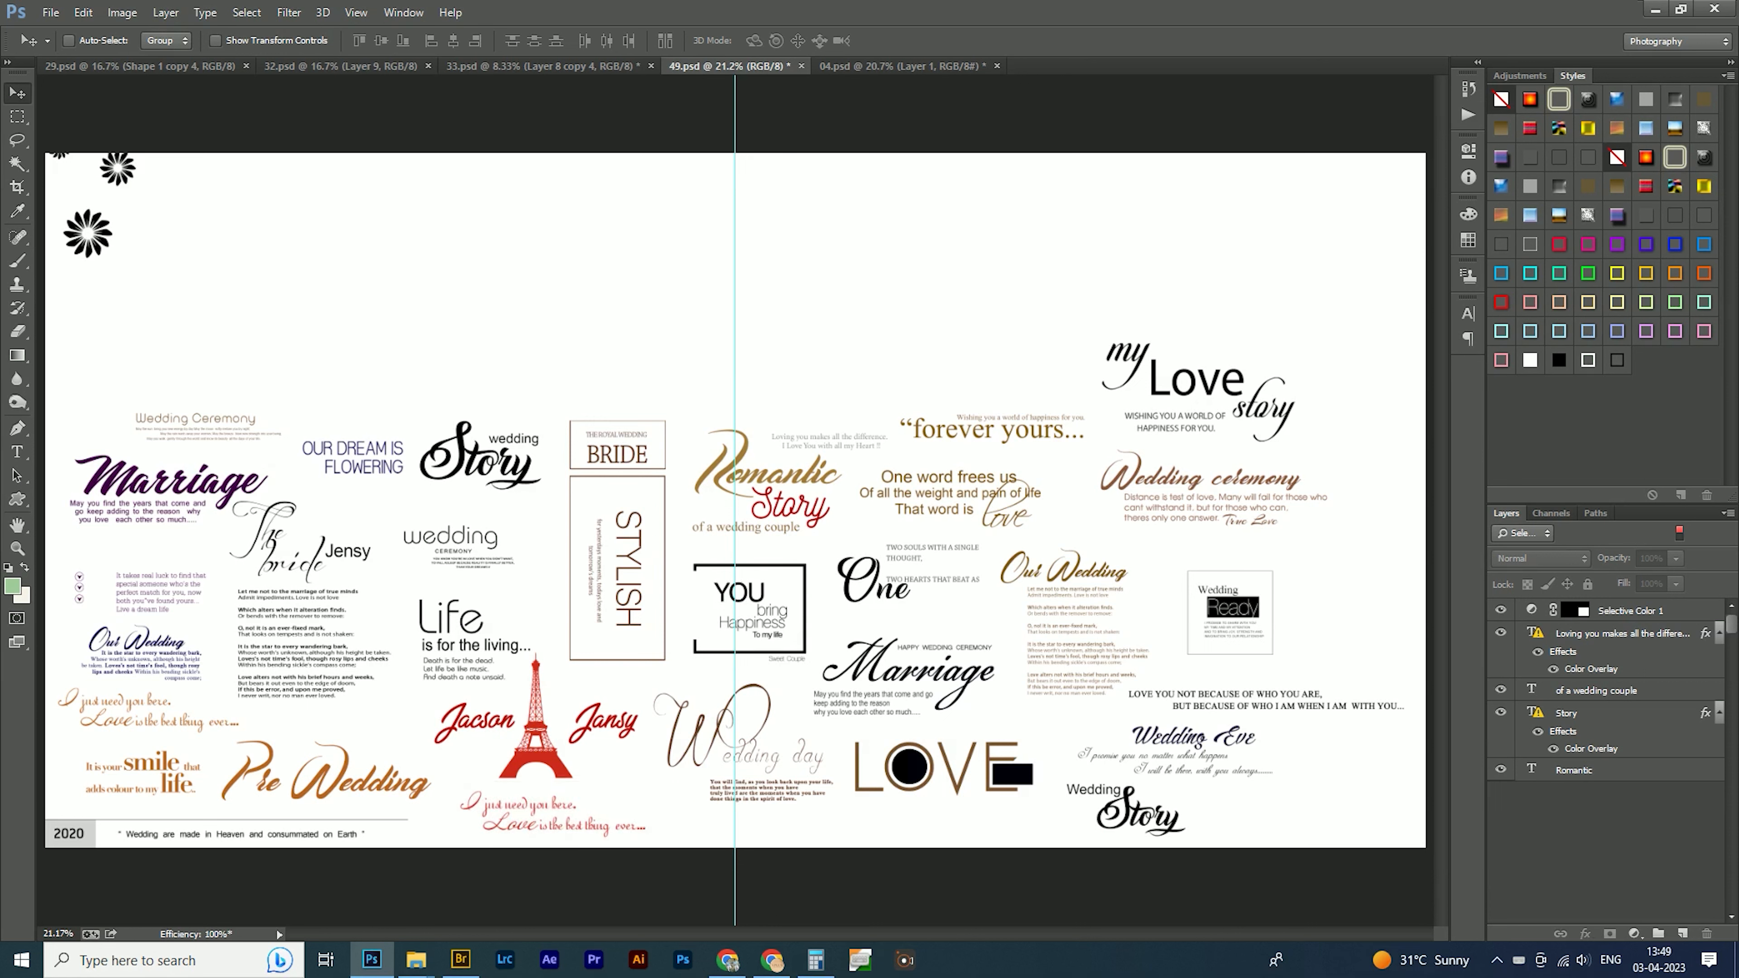
{"action": "left_click", "coordinate": [80, 626]}
{"action": "key", "text": "space"}
{"action": "left_click_drag", "start_coordinate": [80, 627], "coordinate": [685, 563]}
{"action": "left_click", "coordinate": [685, 563]}
{"action": "key", "text": "space"}
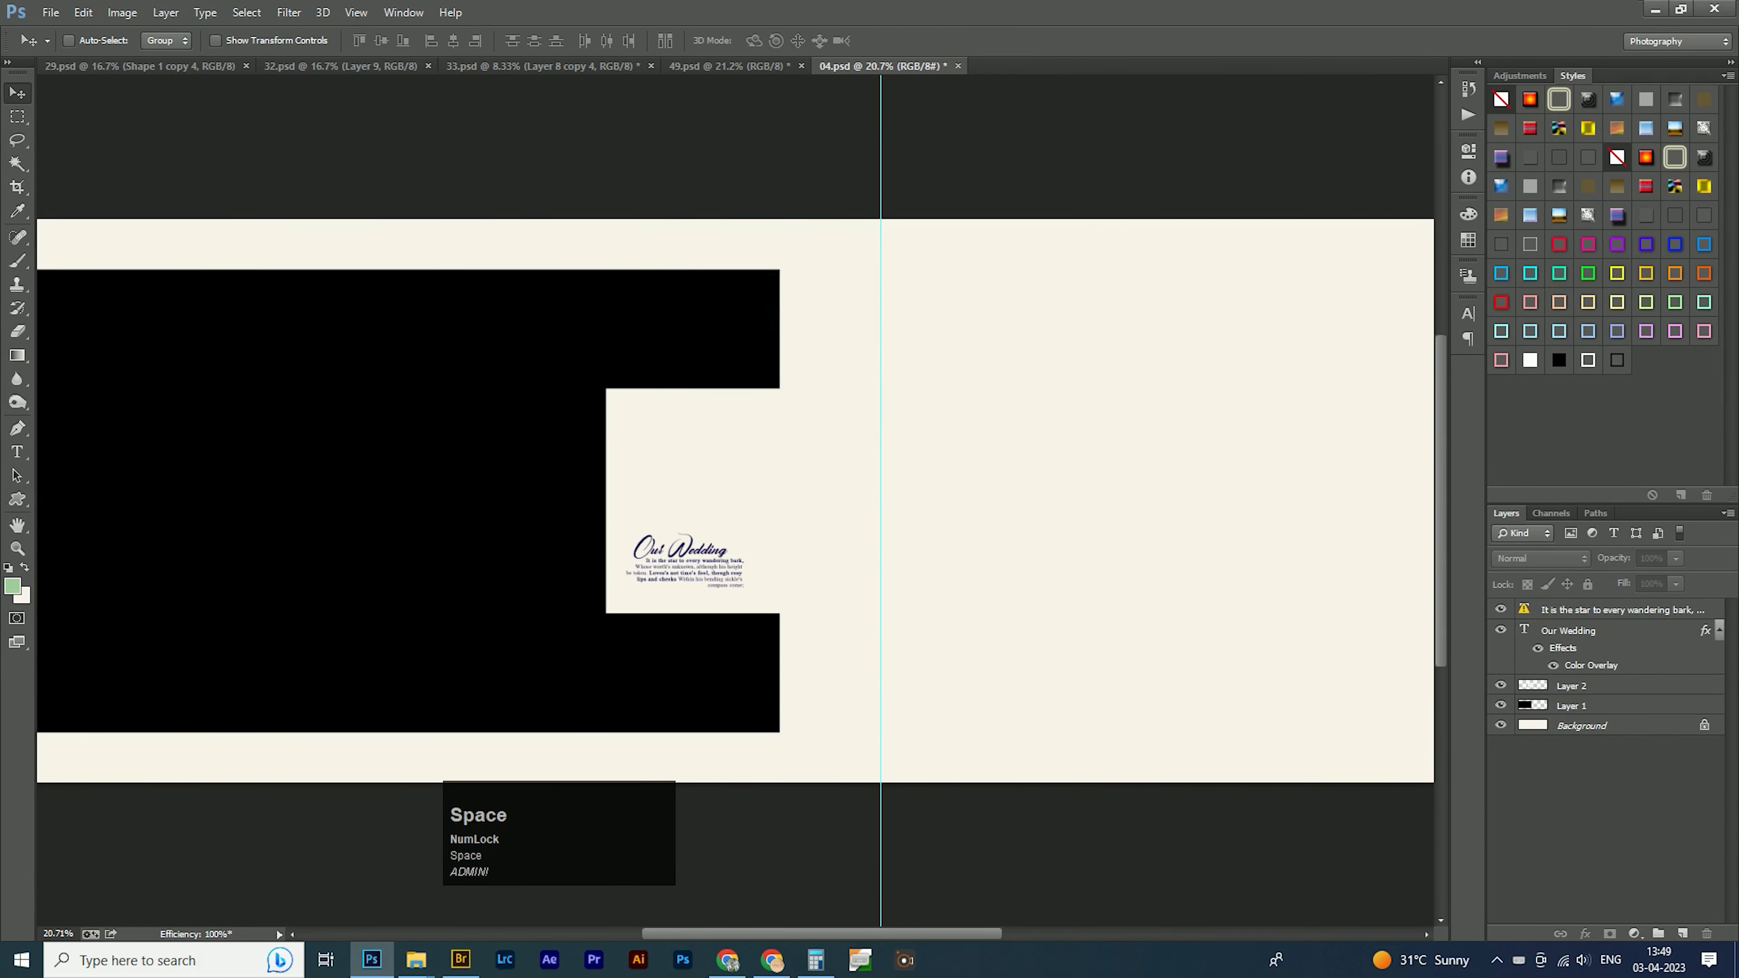
Link the "Our Wedding" title with its paragraph, enlarge them together and place them in the middle of the cream notch.
{"action": "left_click", "coordinate": [1574, 631]}
{"action": "left_click", "coordinate": [1616, 609], "text": "ctrl"}
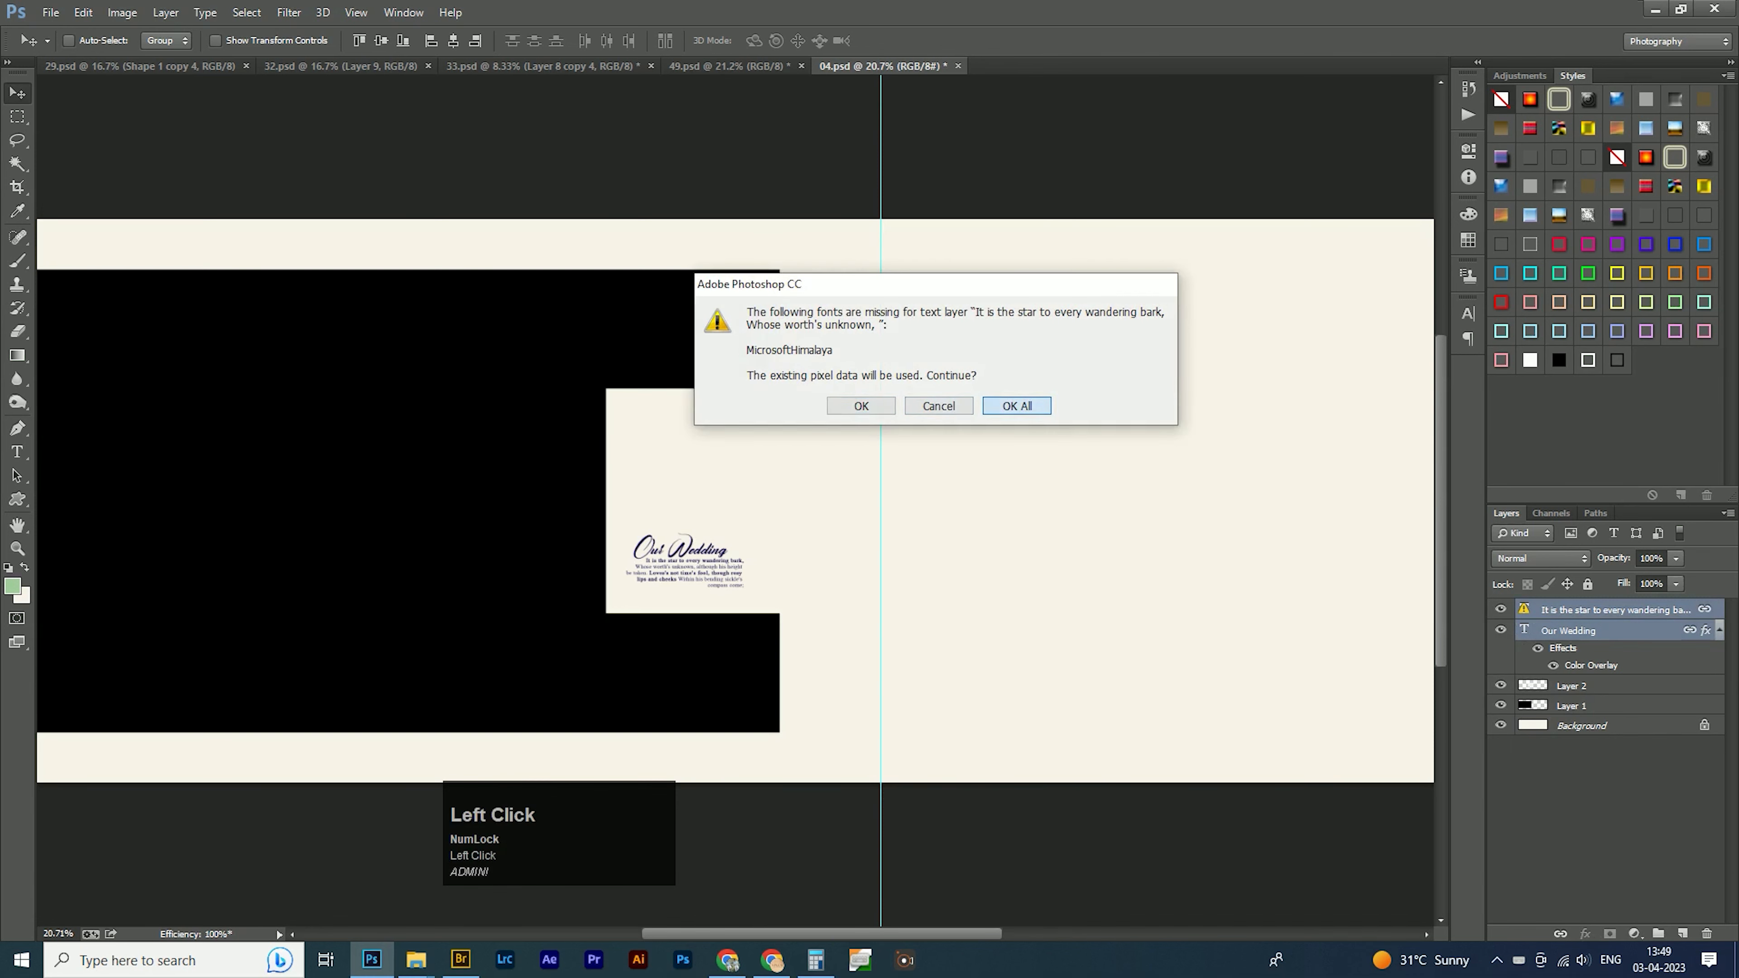
{"action": "left_click", "coordinate": [1017, 406]}
{"action": "left_click_drag", "start_coordinate": [744, 534], "coordinate": [810, 503]}
{"action": "left_click_drag", "start_coordinate": [759, 533], "coordinate": [802, 518]}
{"action": "key", "text": "Return"}
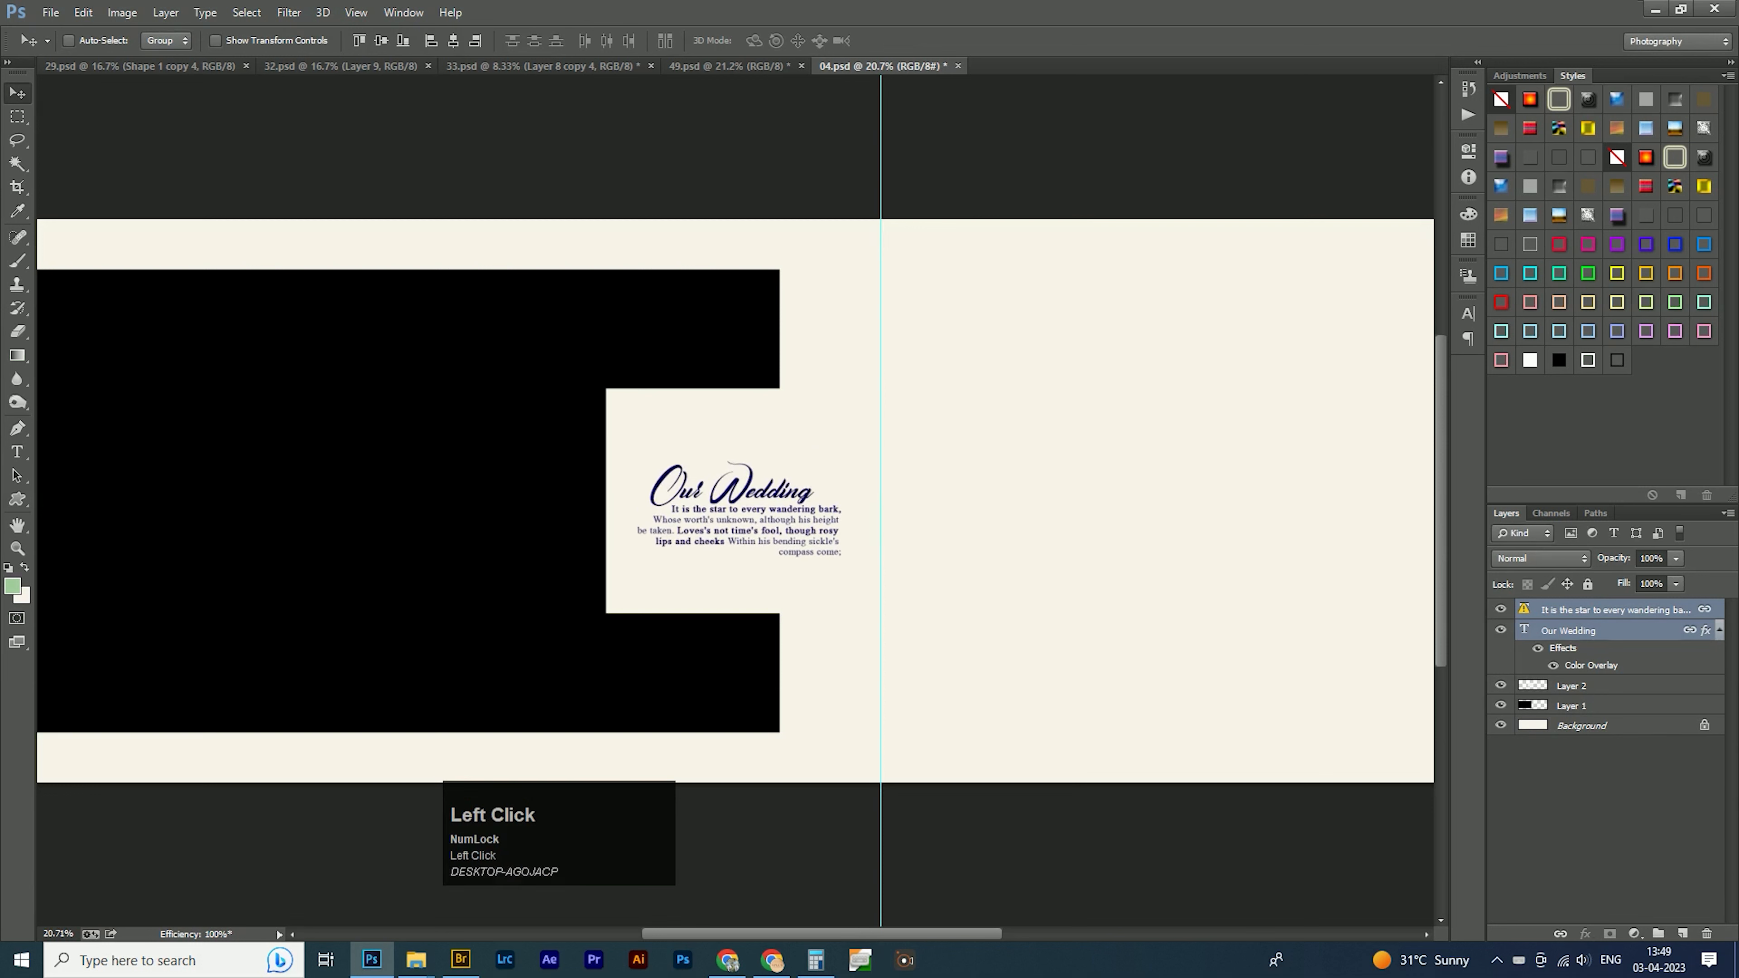
Apply the black colour overlay style to the wedding text and nudge it slightly up and right.
{"action": "left_click", "coordinate": [1559, 361]}
{"action": "left_click_drag", "start_coordinate": [817, 481], "coordinate": [822, 473]}
{"action": "key", "text": "Tab"}
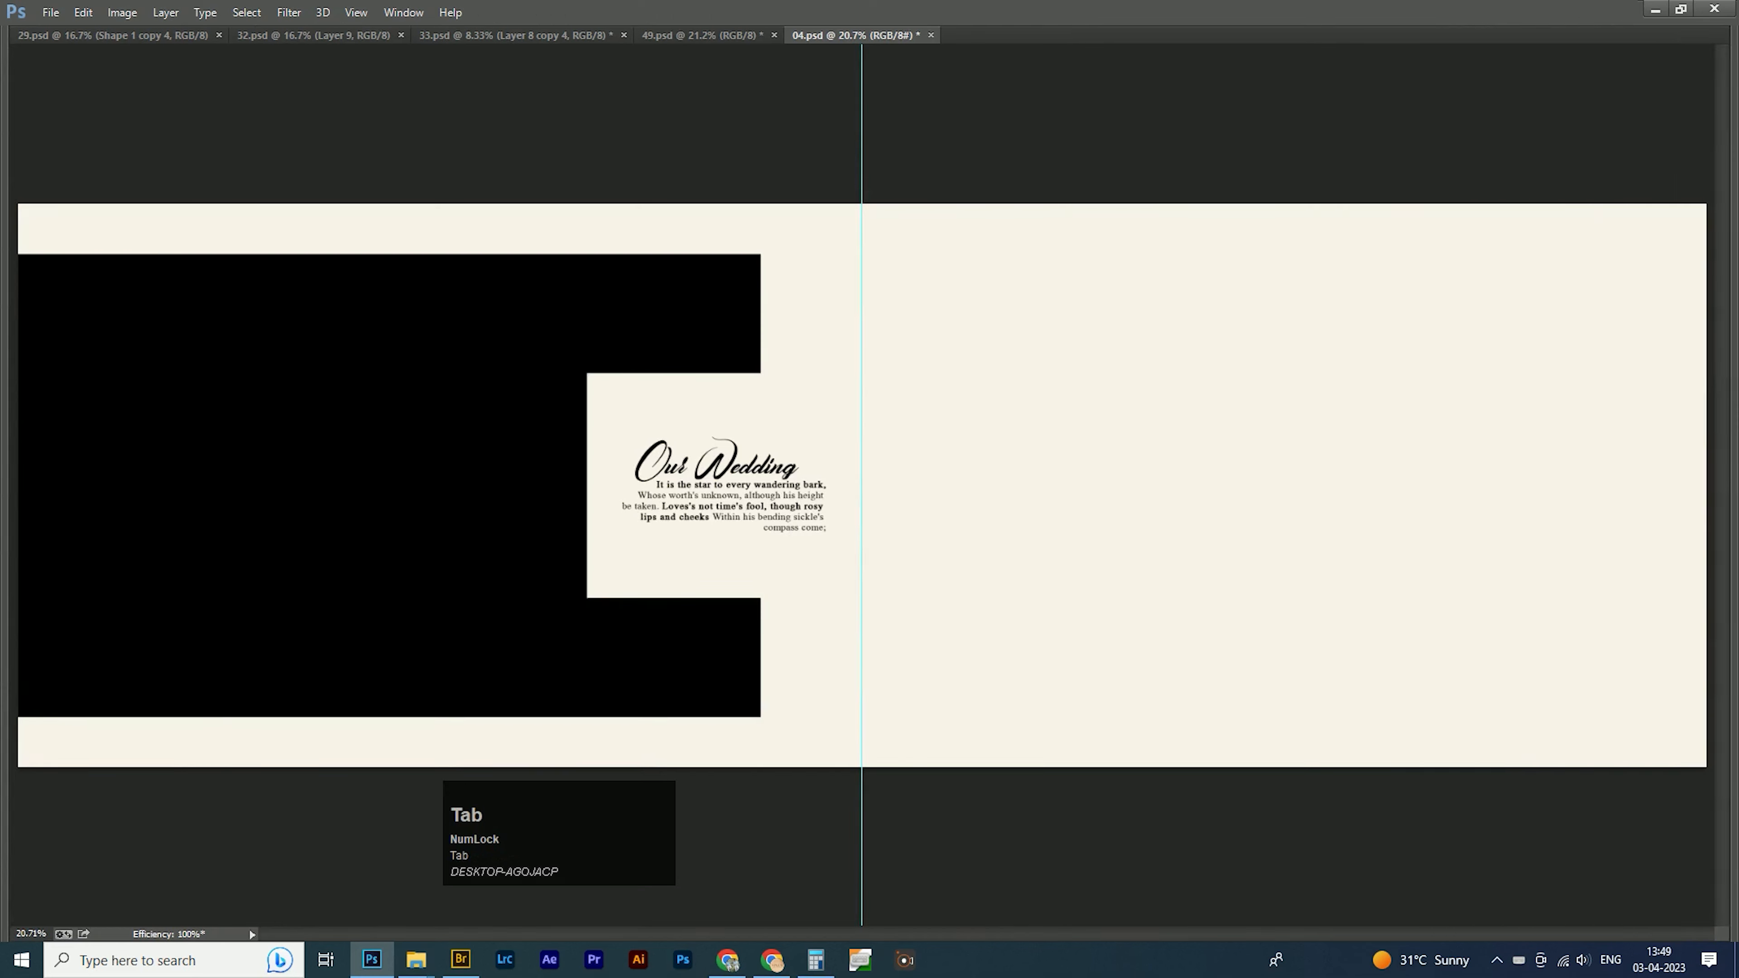
Select the black rectangle's layer and open pexels-spora-weddings-16129216.jpg from the File Explorer folder New folder (5) in Photoshop.
{"action": "right_click", "coordinate": [322, 603]}
{"action": "left_click", "coordinate": [356, 616]}
{"action": "mouse_move", "coordinate": [416, 960]}
{"action": "left_click", "coordinate": [99, 884]}
{"action": "left_click", "coordinate": [280, 315]}
{"action": "left_click_drag", "start_coordinate": [544, 332], "coordinate": [1123, 35]}
{"action": "key", "text": "alt+Tab"}
Adjust the bride photo in Camera Raw with Exposure +0.70, Contrast +27, Shadows +22 and Whites -59.
{"action": "left_click", "coordinate": [289, 12]}
{"action": "left_click", "coordinate": [384, 120]}
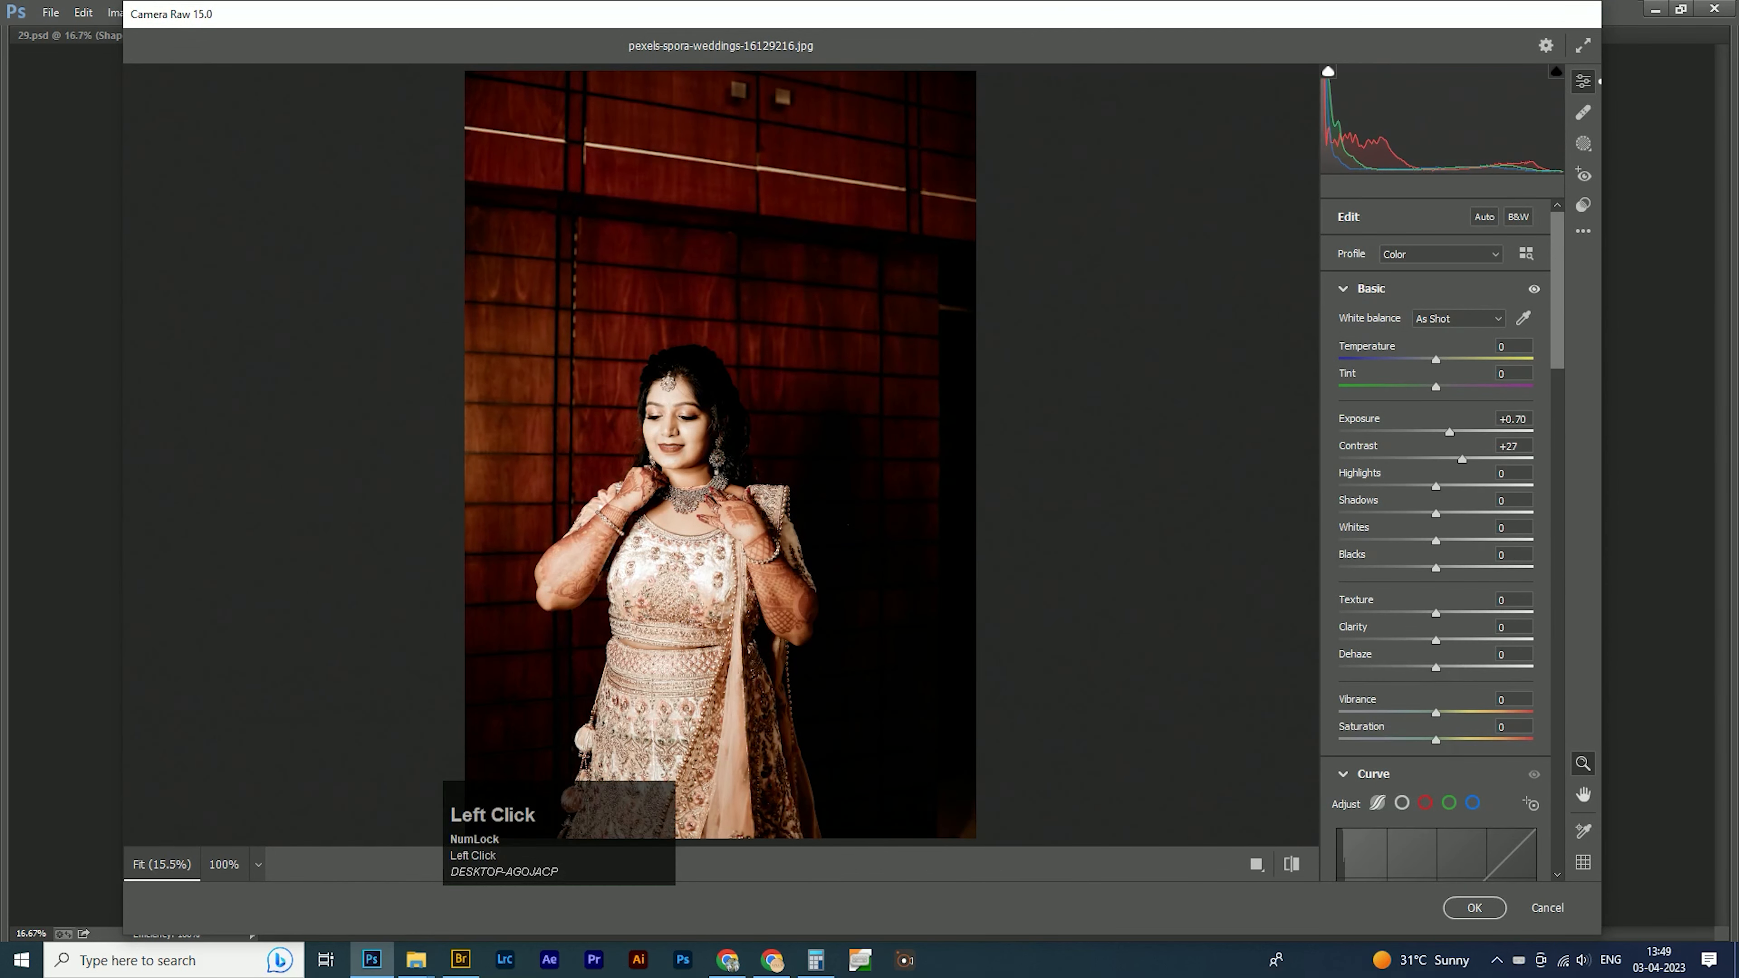
{"action": "left_click_drag", "start_coordinate": [1427, 541], "coordinate": [1380, 541]}
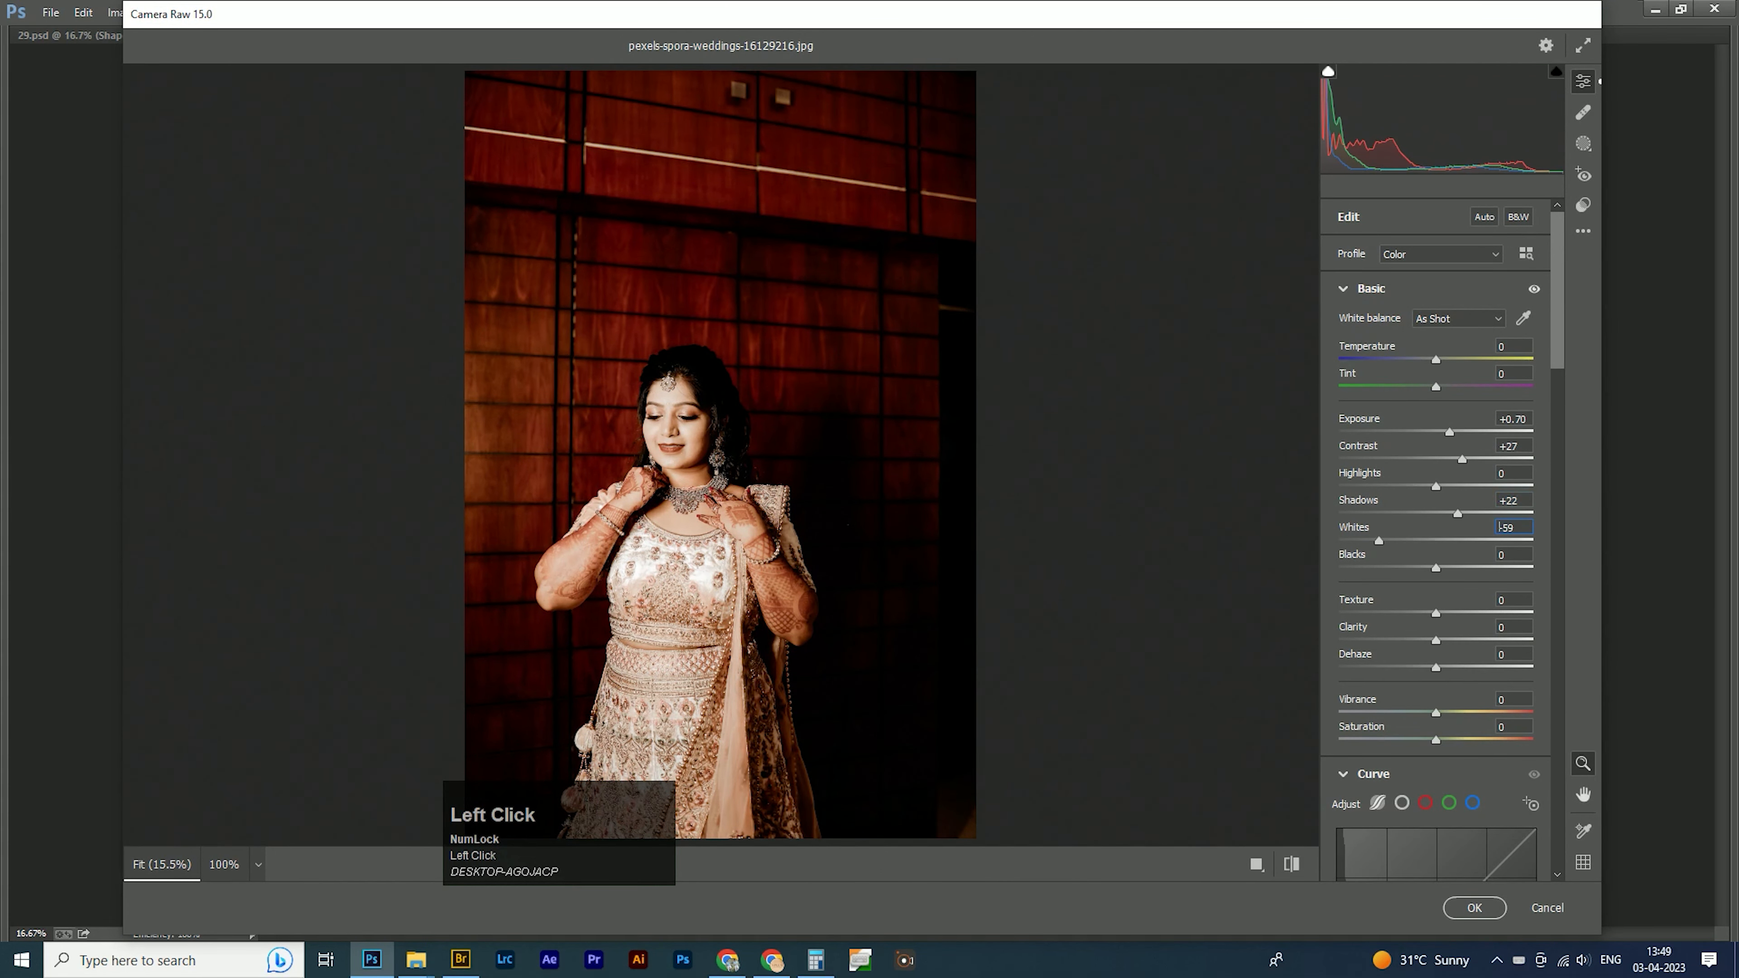
{"action": "key", "text": "Return"}
Copy the whole bride photo, close its document and paste it into 04.psd above the black rectangle.
{"action": "key", "text": "ctrl+a"}
{"action": "key", "text": "ctrl+c"}
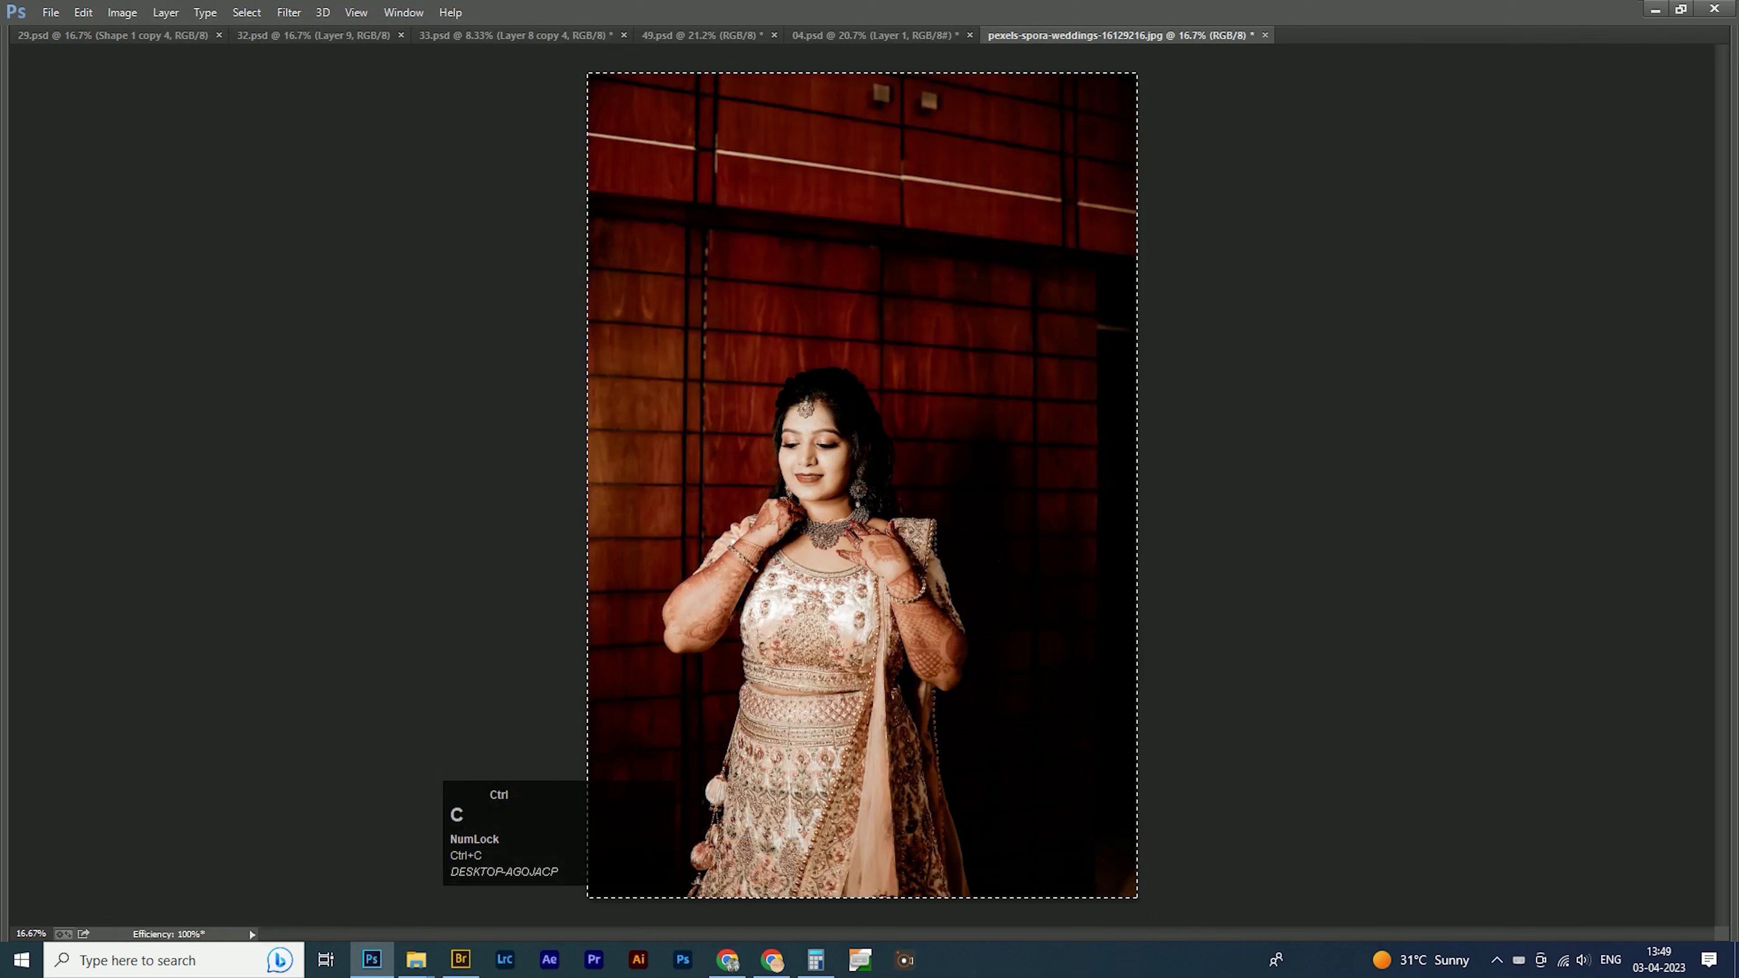
{"action": "key", "text": "ctrl+w"}
{"action": "left_click", "coordinate": [862, 368]}
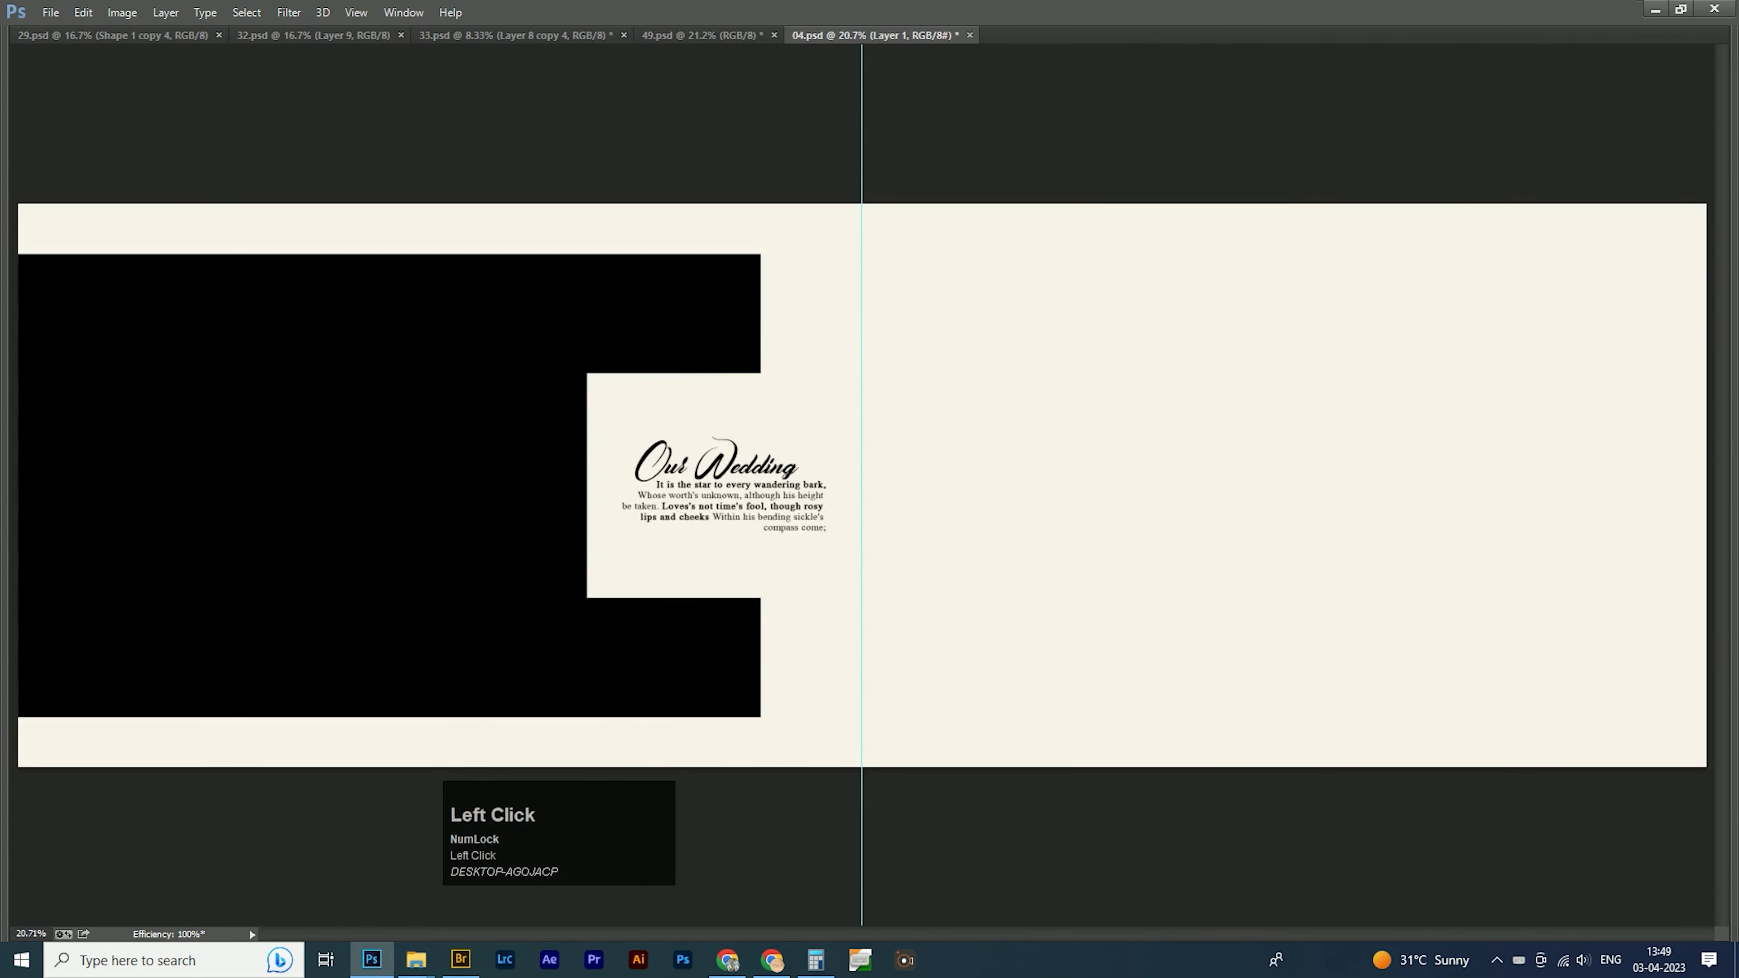
{"action": "key", "text": "ctrl+v"}
Clip the pasted bride photo to the black rectangle and move it over the rectangle's left part.
{"action": "key", "text": "Tab"}
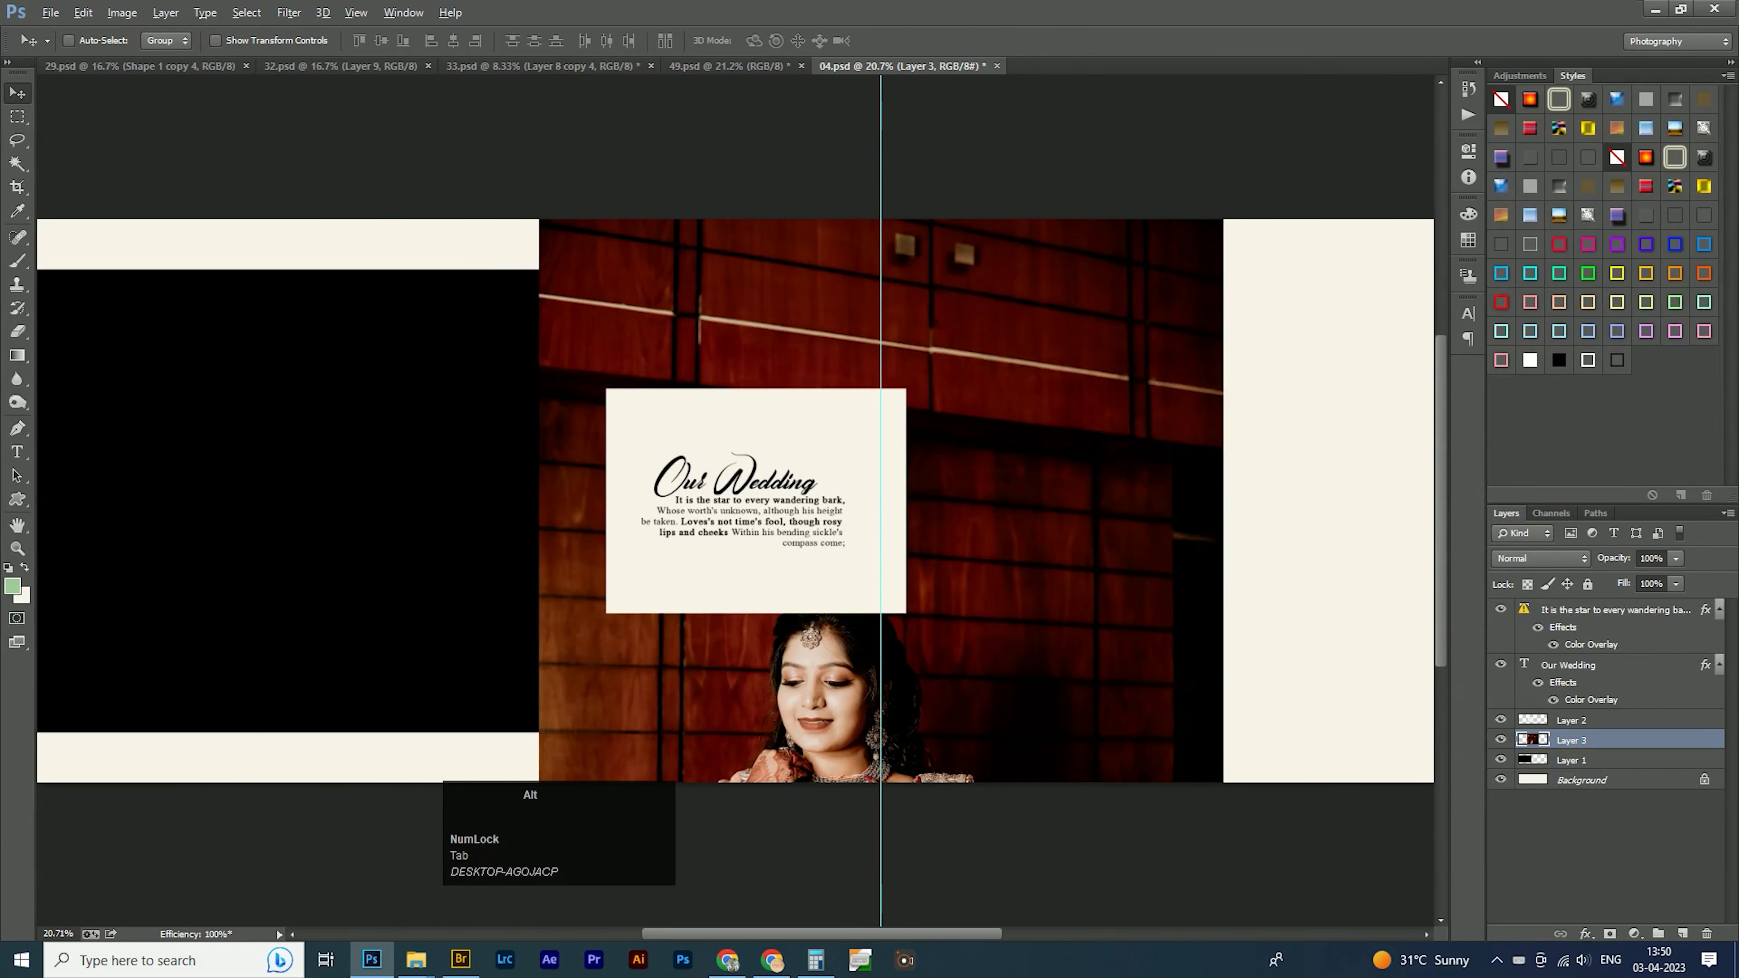
{"action": "left_click", "coordinate": [1573, 750], "text": "alt"}
{"action": "left_click_drag", "start_coordinate": [1068, 647], "coordinate": [505, 476]}
Enlarge the clipped bride photo to about 148% and tilt it about 11.6° clockwise.
{"action": "key", "text": "ctrl+t"}
{"action": "scroll", "coordinate": [507, 477], "scroll_direction": "down", "scroll_amount": 2}
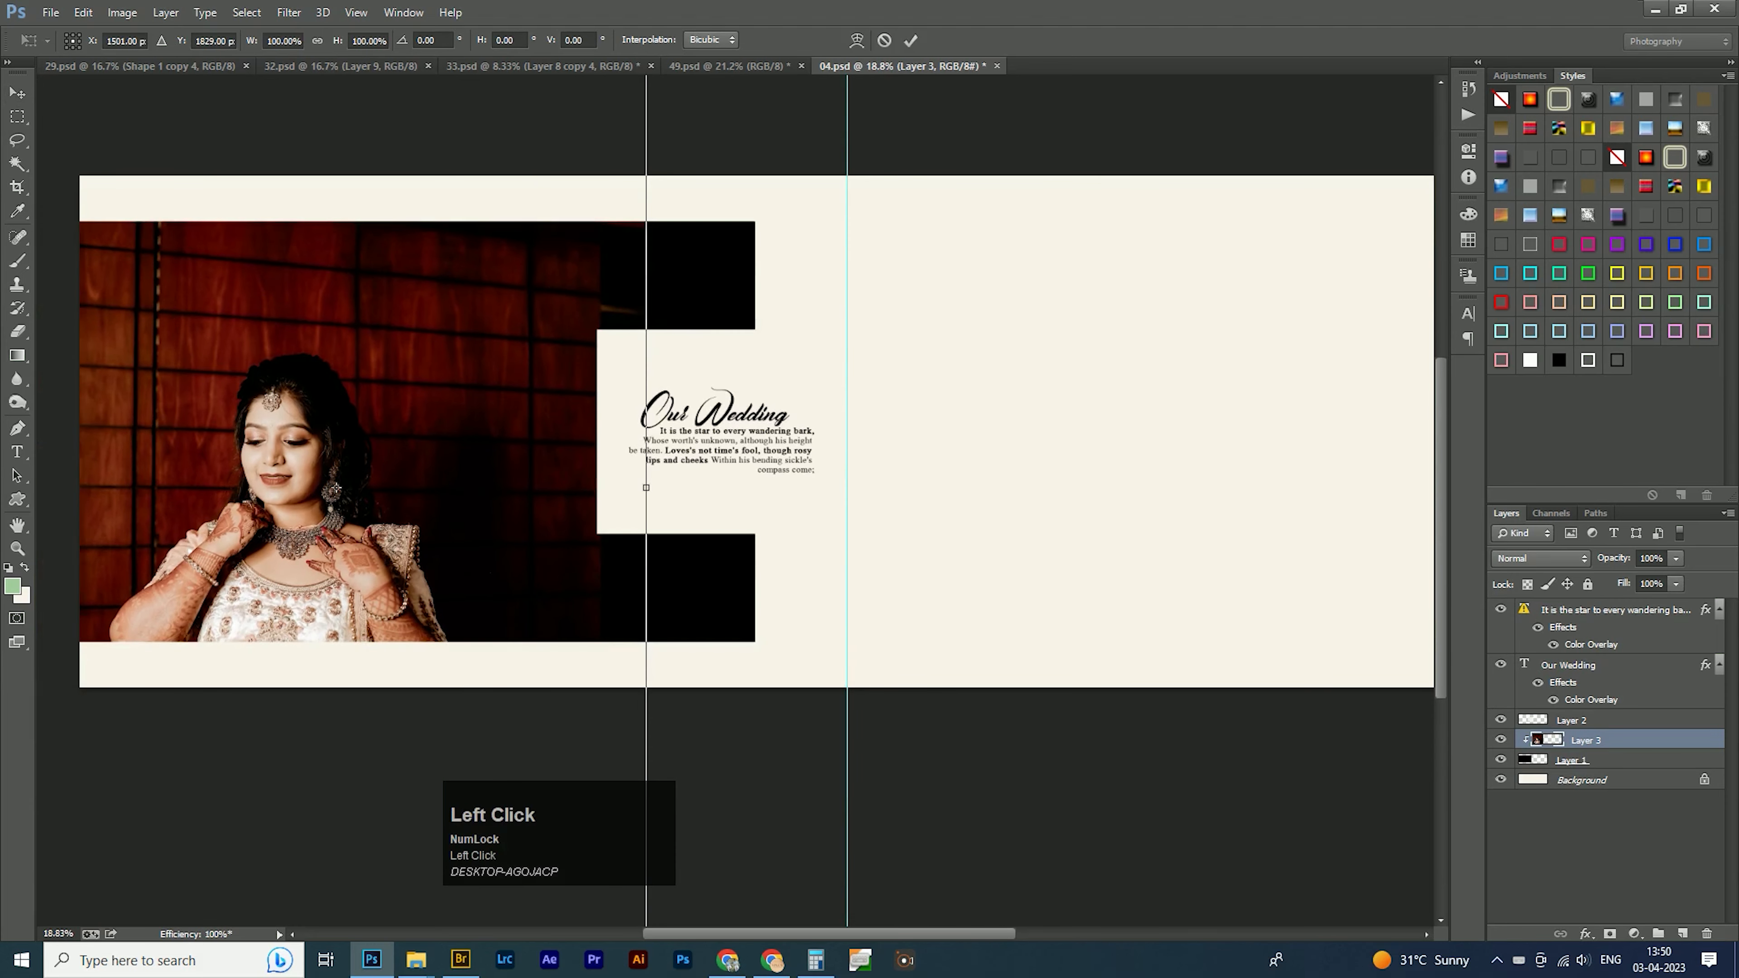
{"action": "scroll", "coordinate": [762, 507], "scroll_direction": "down", "scroll_amount": 2}
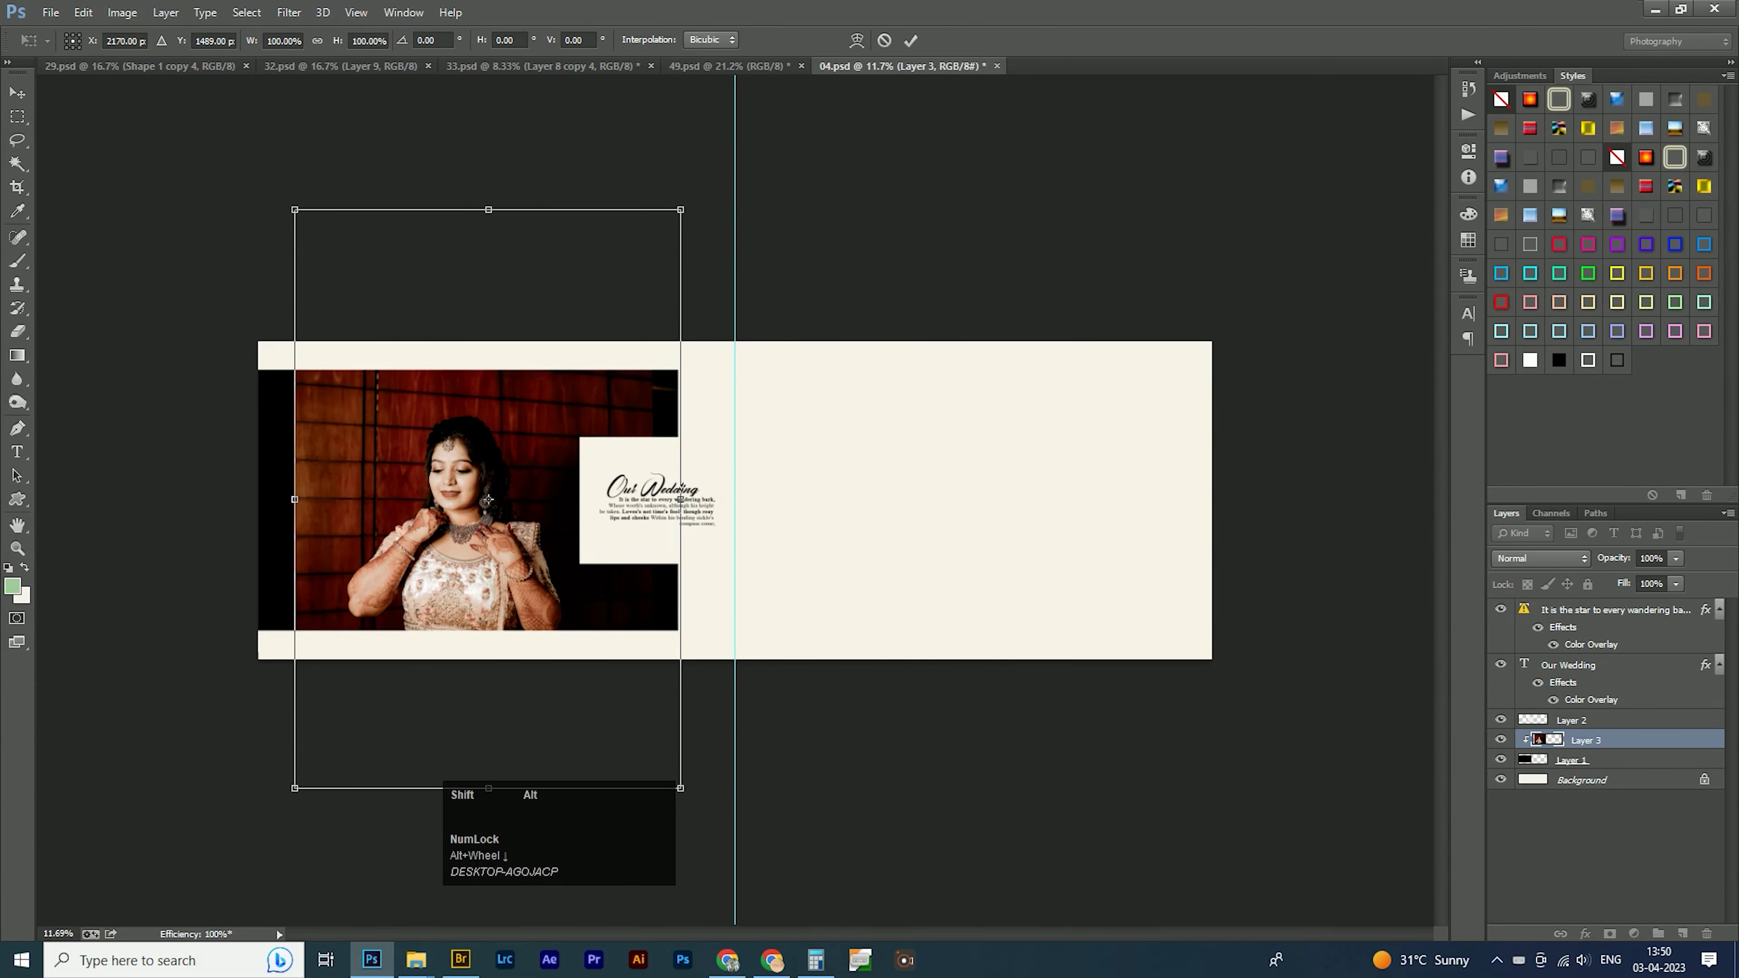
{"action": "left_click_drag", "start_coordinate": [680, 210], "coordinate": [894, 152]}
{"action": "left_click_drag", "start_coordinate": [911, 273], "coordinate": [948, 362]}
{"action": "left_click_drag", "start_coordinate": [593, 355], "coordinate": [572, 389]}
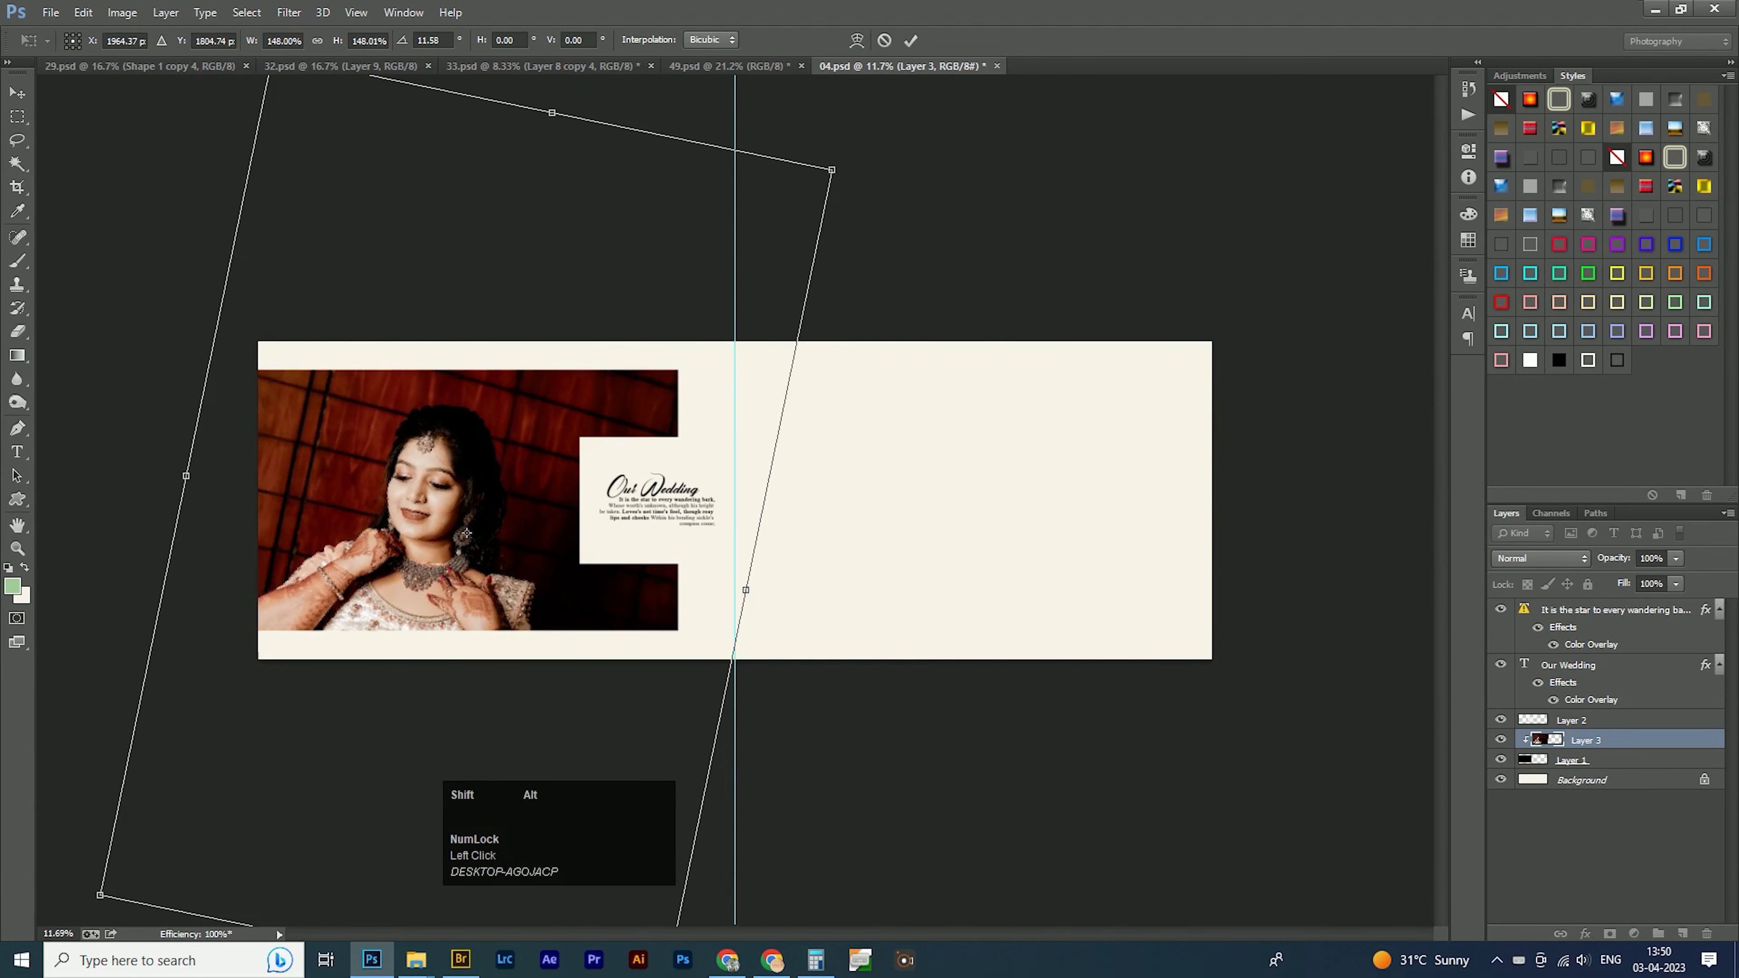
Refine the tilted photo's scale, rotation and position so the bride sits just left of the text box.
{"action": "left_click_drag", "start_coordinate": [832, 169], "coordinate": [751, 249]}
{"action": "left_click_drag", "start_coordinate": [559, 323], "coordinate": [579, 287]}
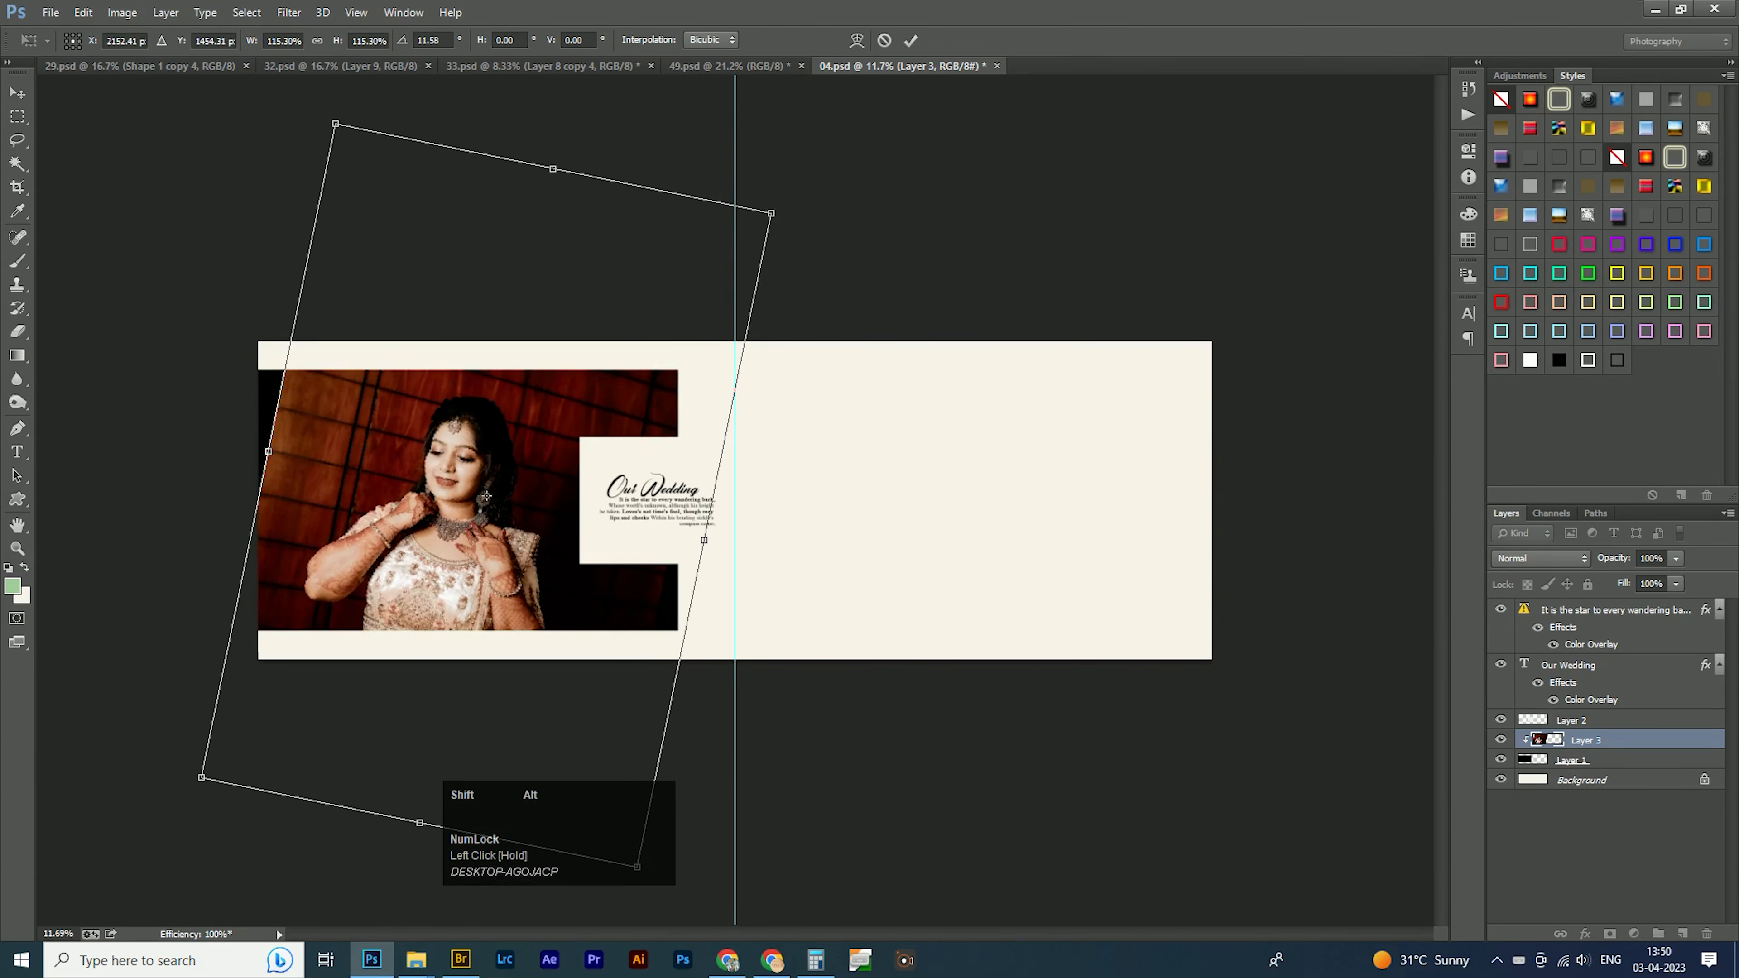
{"action": "left_click_drag", "start_coordinate": [771, 213], "coordinate": [858, 240]}
{"action": "mouse_move", "coordinate": [590, 272]}
{"action": "left_mouse_down"}
{"action": "mouse_move", "coordinate": [600, 287]}
{"action": "mouse_move", "coordinate": [598, 265]}
{"action": "left_mouse_up"}
{"action": "left_click_drag", "start_coordinate": [839, 182], "coordinate": [886, 216]}
{"action": "left_click_drag", "start_coordinate": [727, 244], "coordinate": [734, 254]}
{"action": "left_click_drag", "start_coordinate": [904, 191], "coordinate": [899, 185]}
{"action": "left_click_drag", "start_coordinate": [683, 309], "coordinate": [677, 309]}
{"action": "left_click_drag", "start_coordinate": [835, 234], "coordinate": [813, 243]}
{"action": "double_click", "coordinate": [487, 499]}
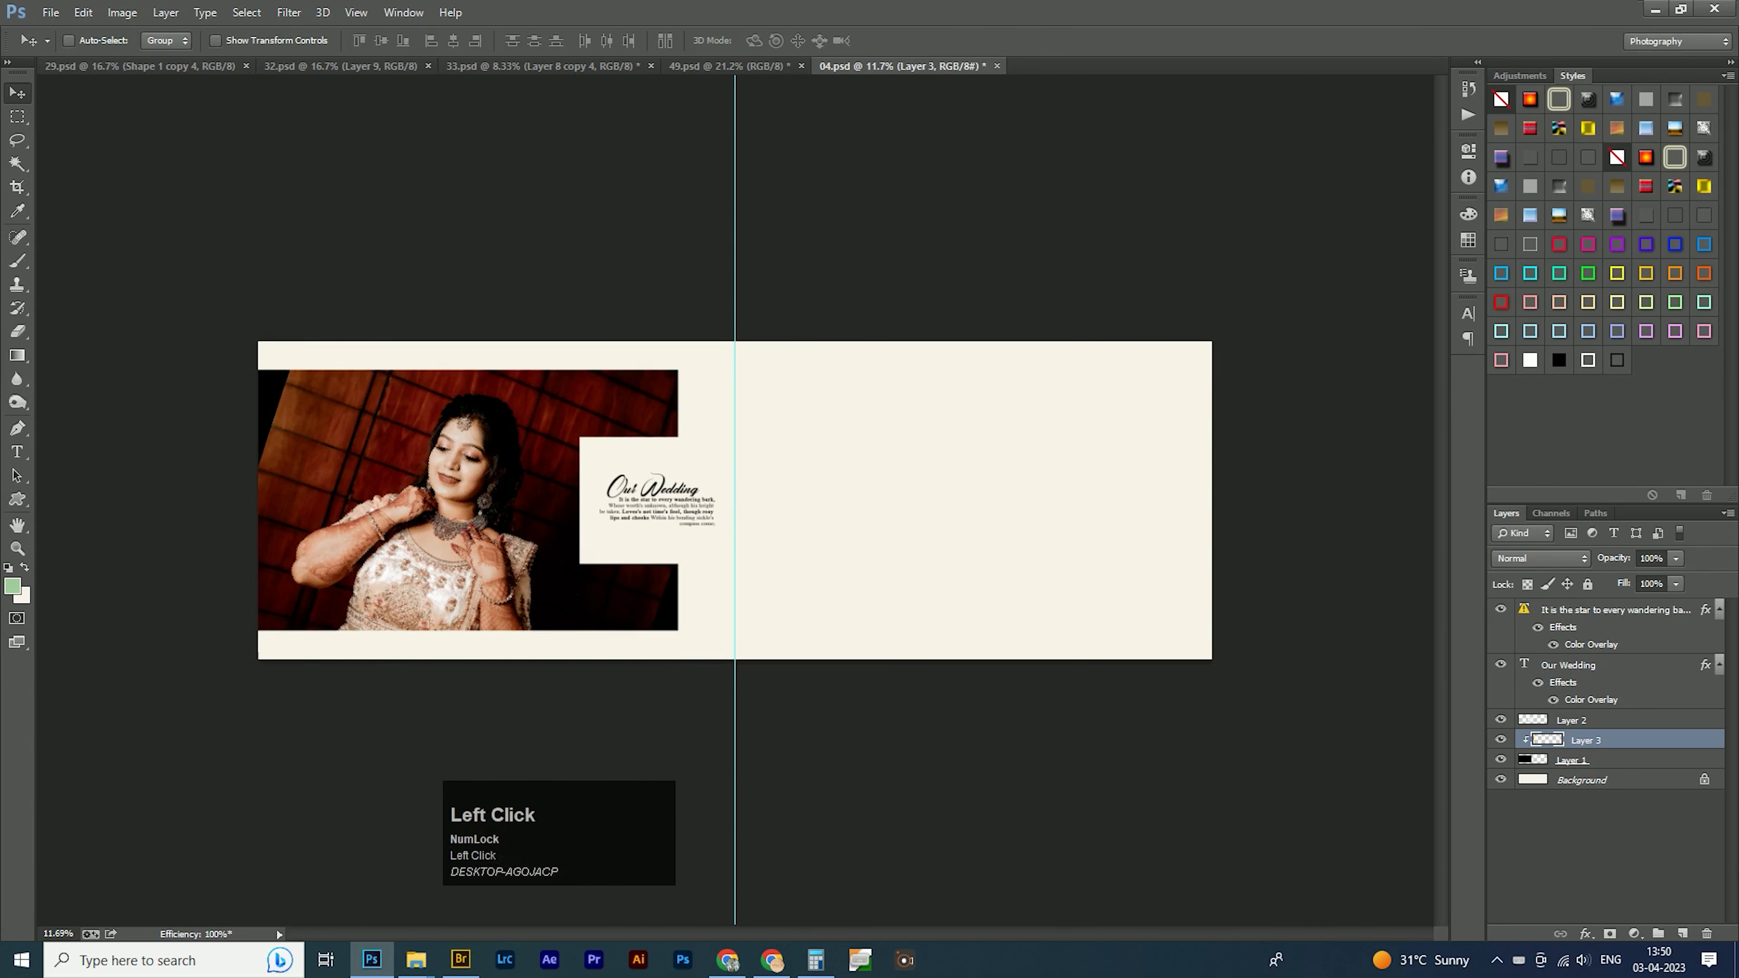
Try to fill the photo's empty upper-left corner using a rectangular selection around it.
{"action": "key", "text": "m"}
{"action": "left_click_drag", "start_coordinate": [295, 497], "coordinate": [339, 494]}
{"action": "key", "text": "shift"}
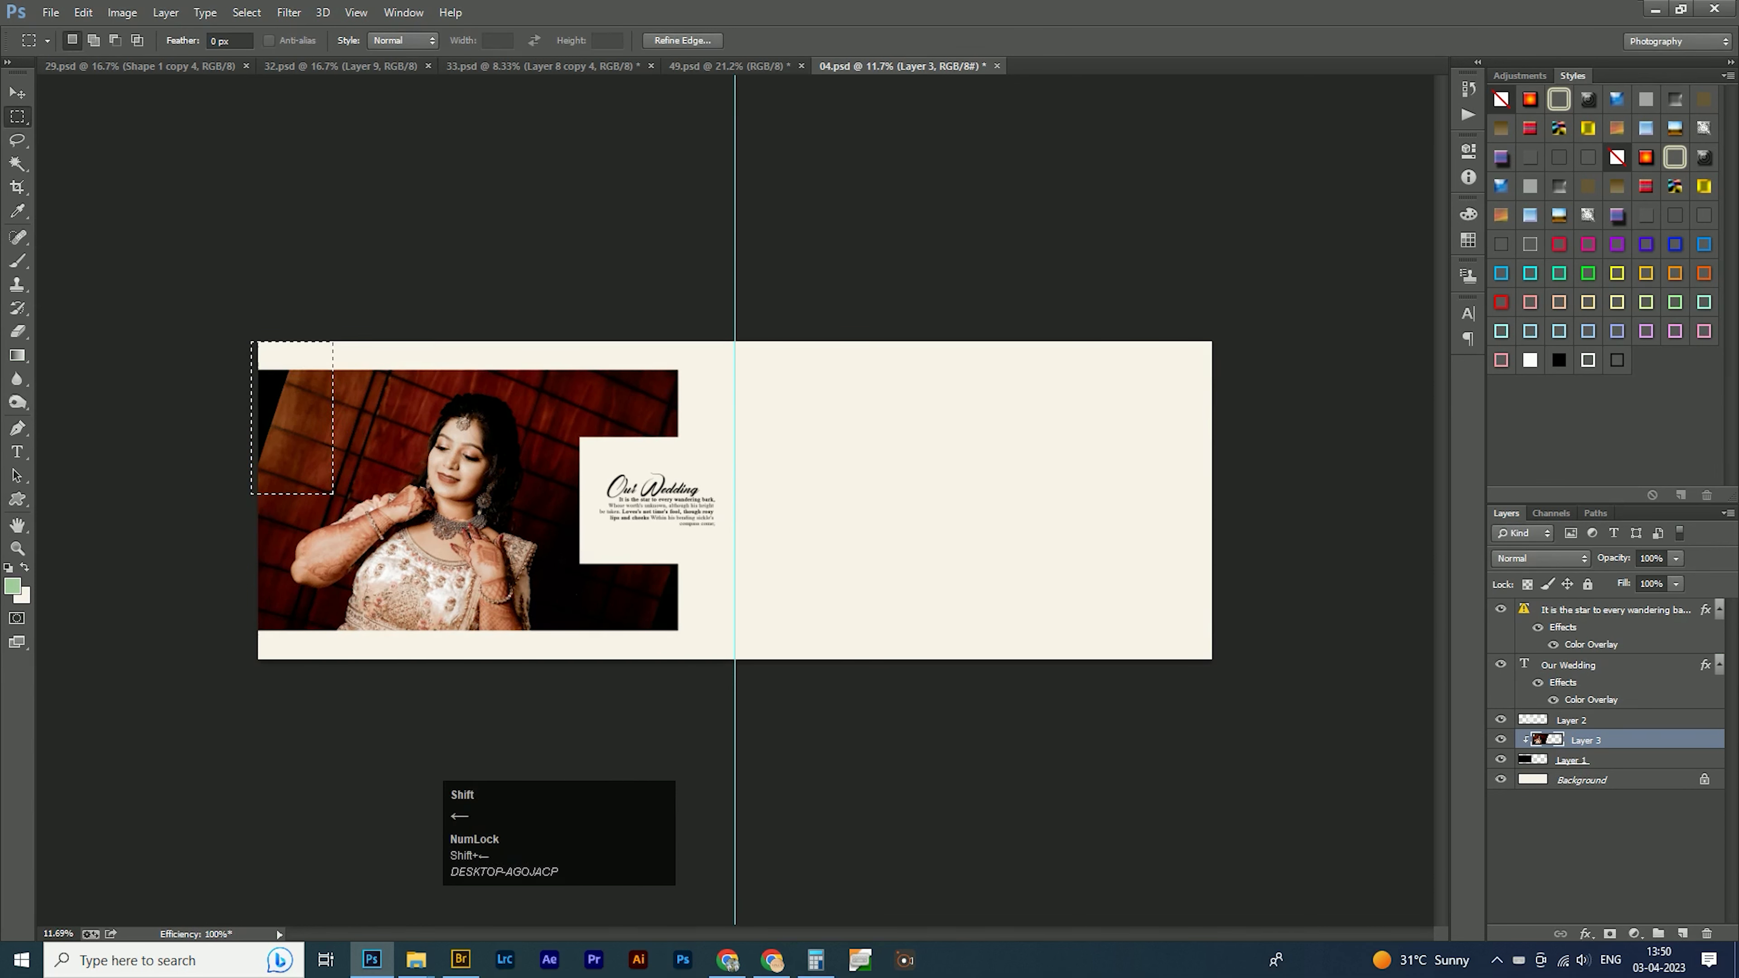
{"action": "key", "text": "shift+F5"}
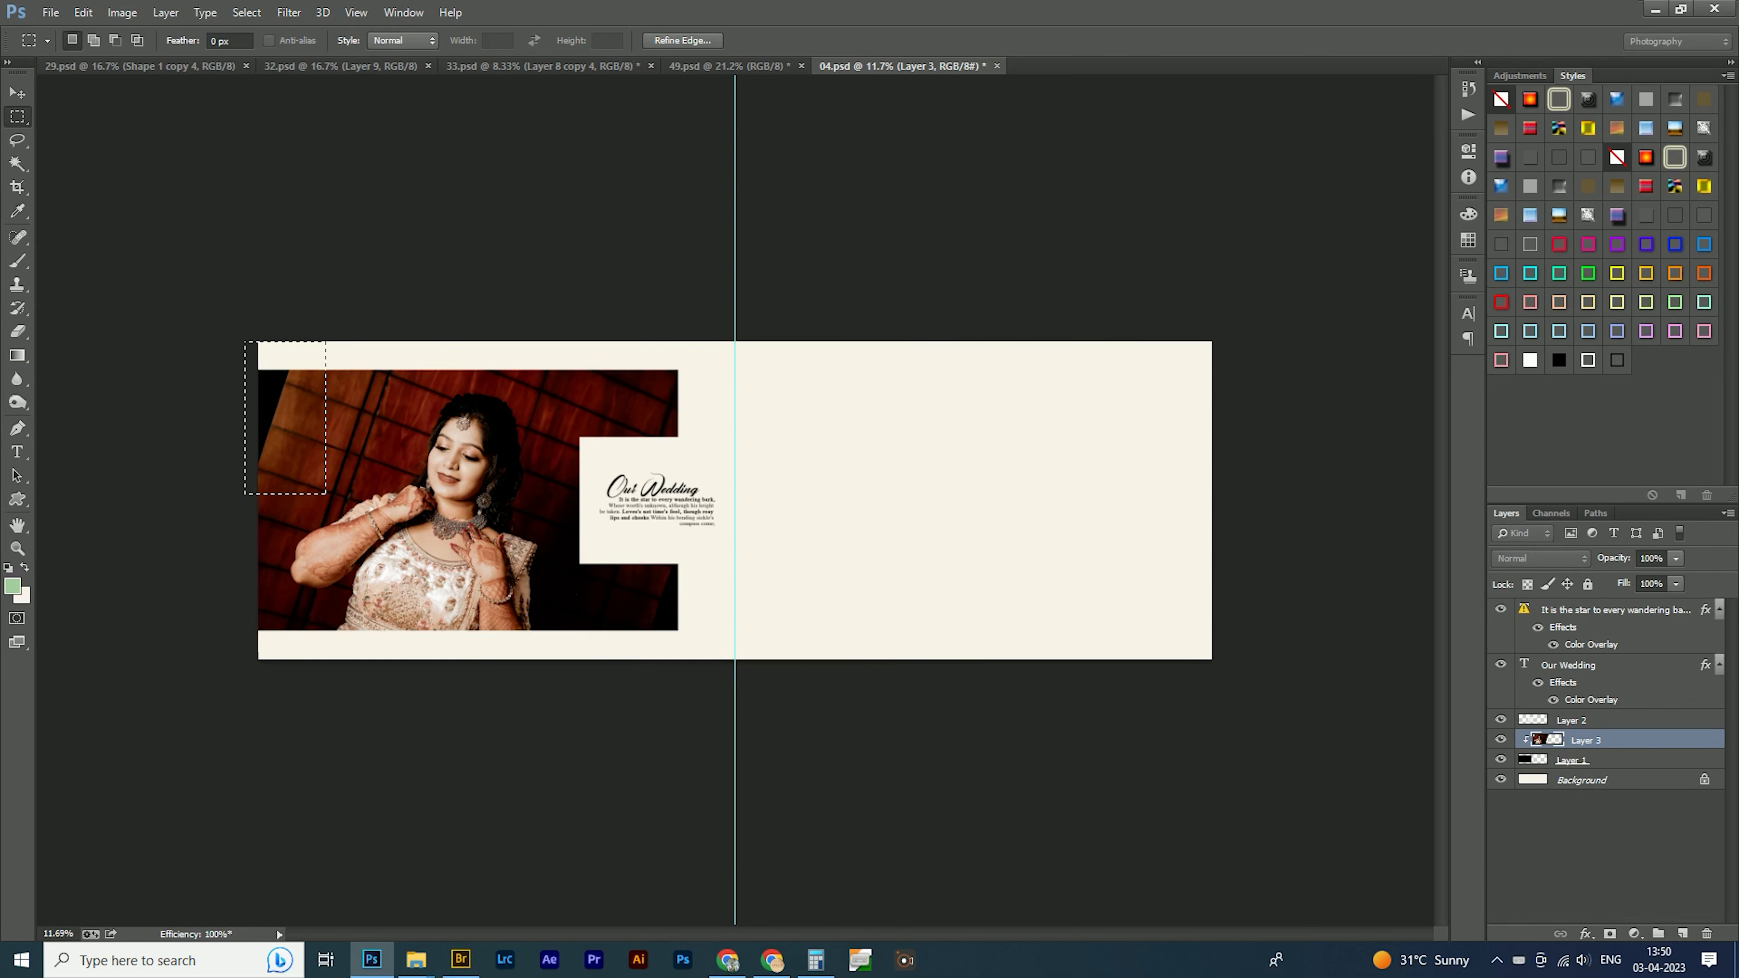
{"action": "key", "text": "ctrl+d"}
{"action": "key", "text": "ctrl+0"}
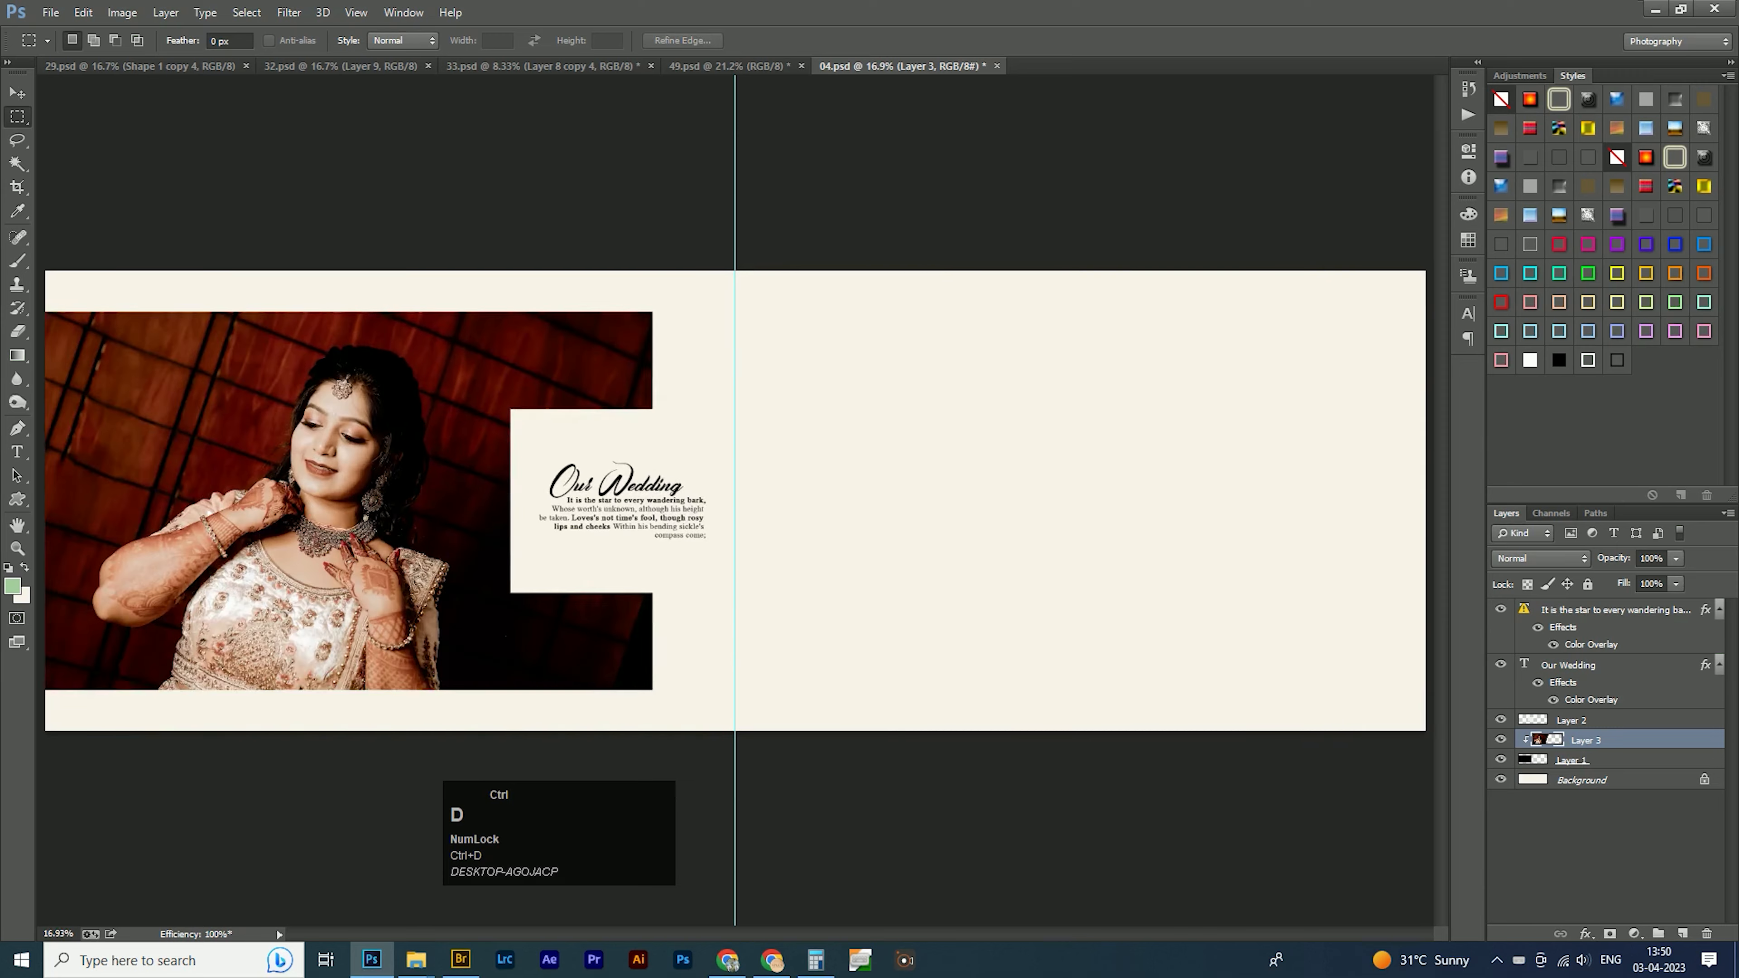
{"action": "key", "text": "ctrl+alt+z"}
Cover the photo's empty upper-left corner with cloned wood-panel texture using the Clone Stamp tool.
{"action": "scroll", "coordinate": [93, 424], "scroll_direction": "up", "scroll_amount": 5}
{"action": "left_click_drag", "start_coordinate": [93, 424], "coordinate": [455, 478]}
{"action": "key", "text": "ctrl+d"}
{"action": "key", "text": "s"}
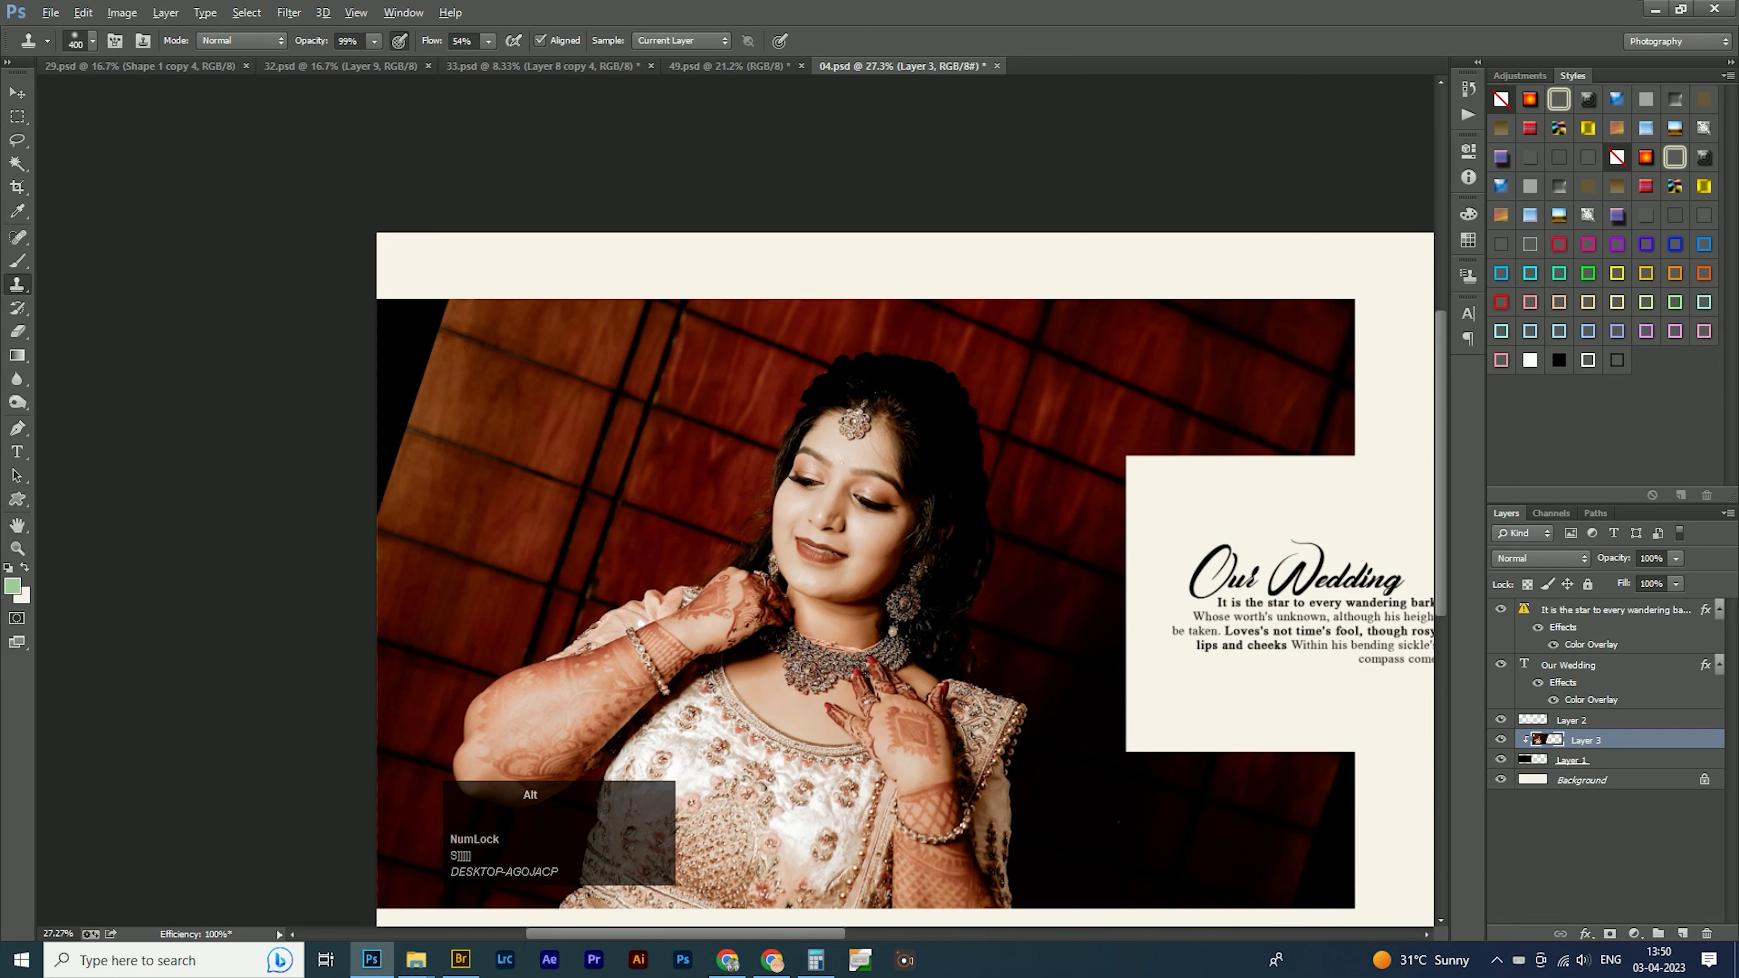
{"action": "left_click_drag", "start_coordinate": [411, 418], "coordinate": [465, 448]}
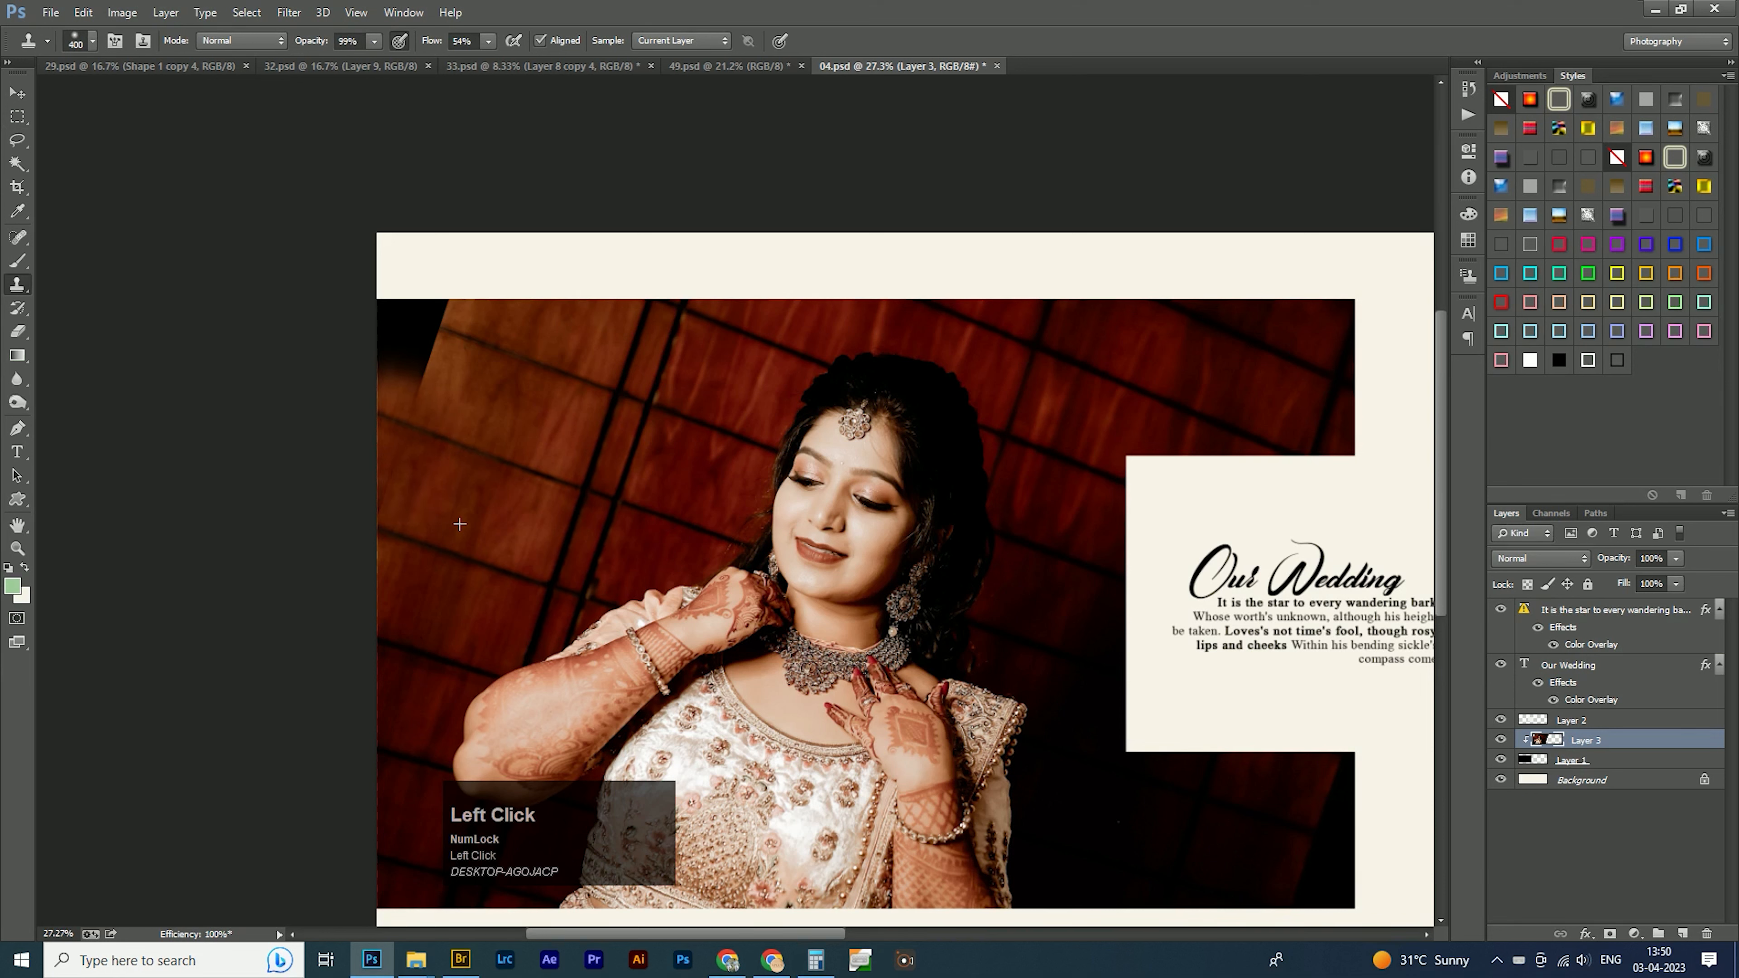
{"action": "left_click_drag", "start_coordinate": [411, 335], "coordinate": [447, 356]}
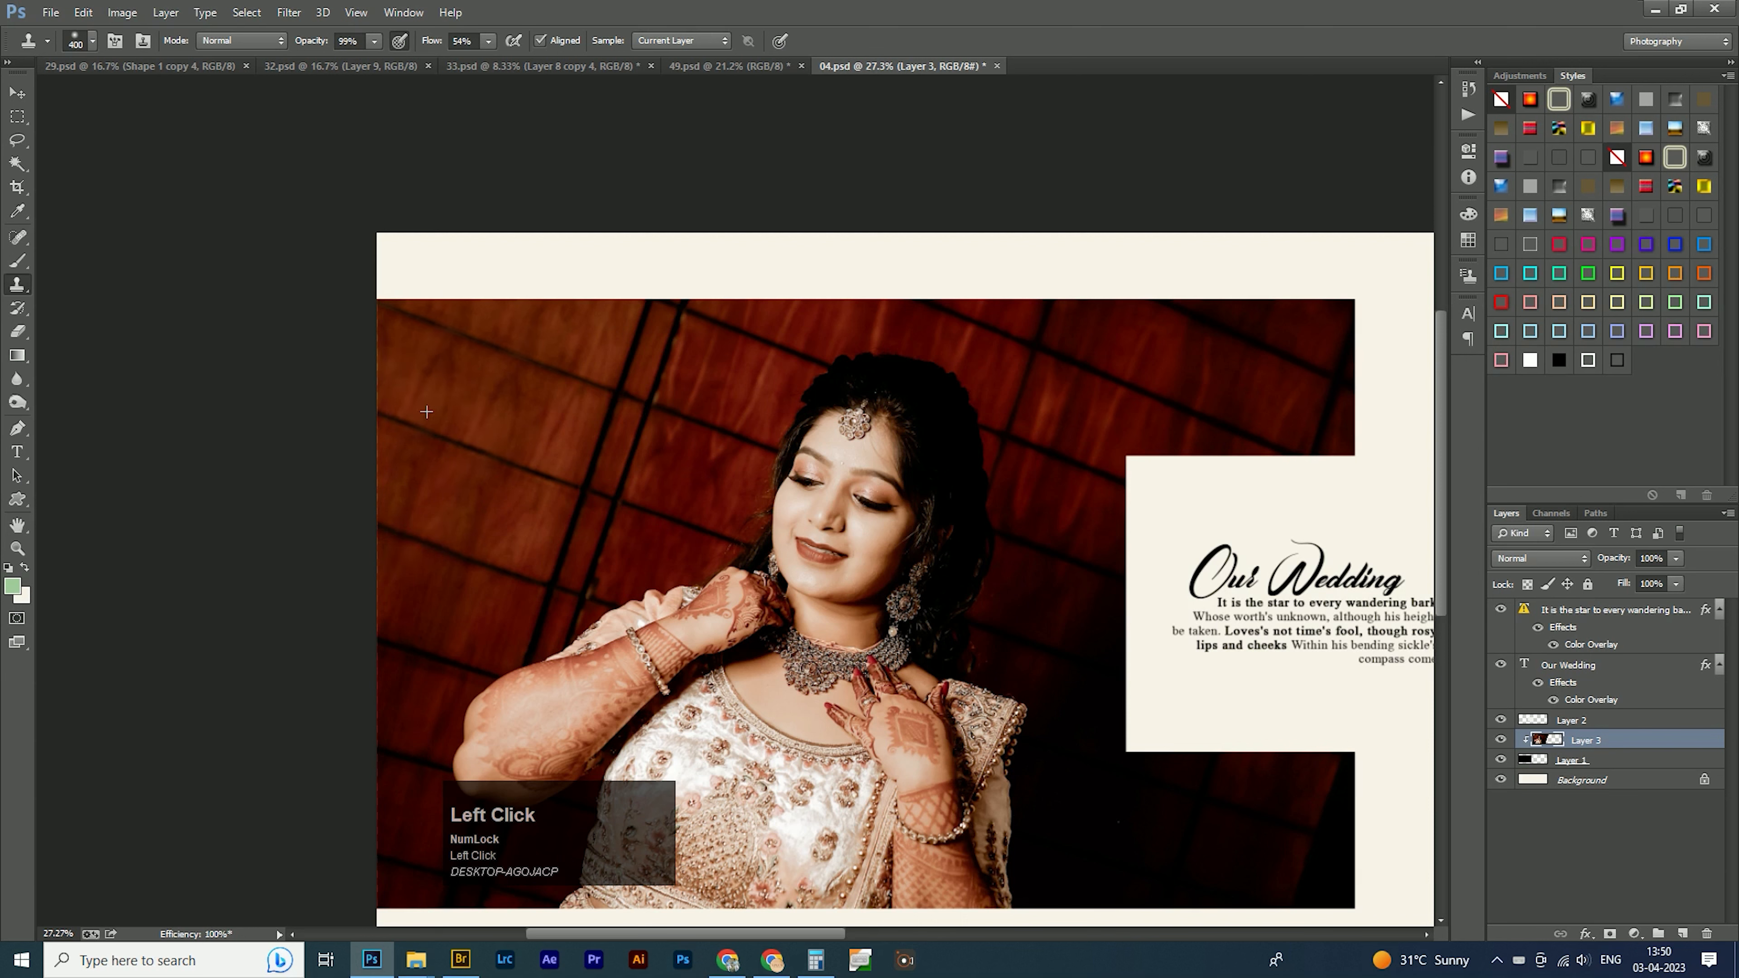
{"action": "key", "text": "Tab"}
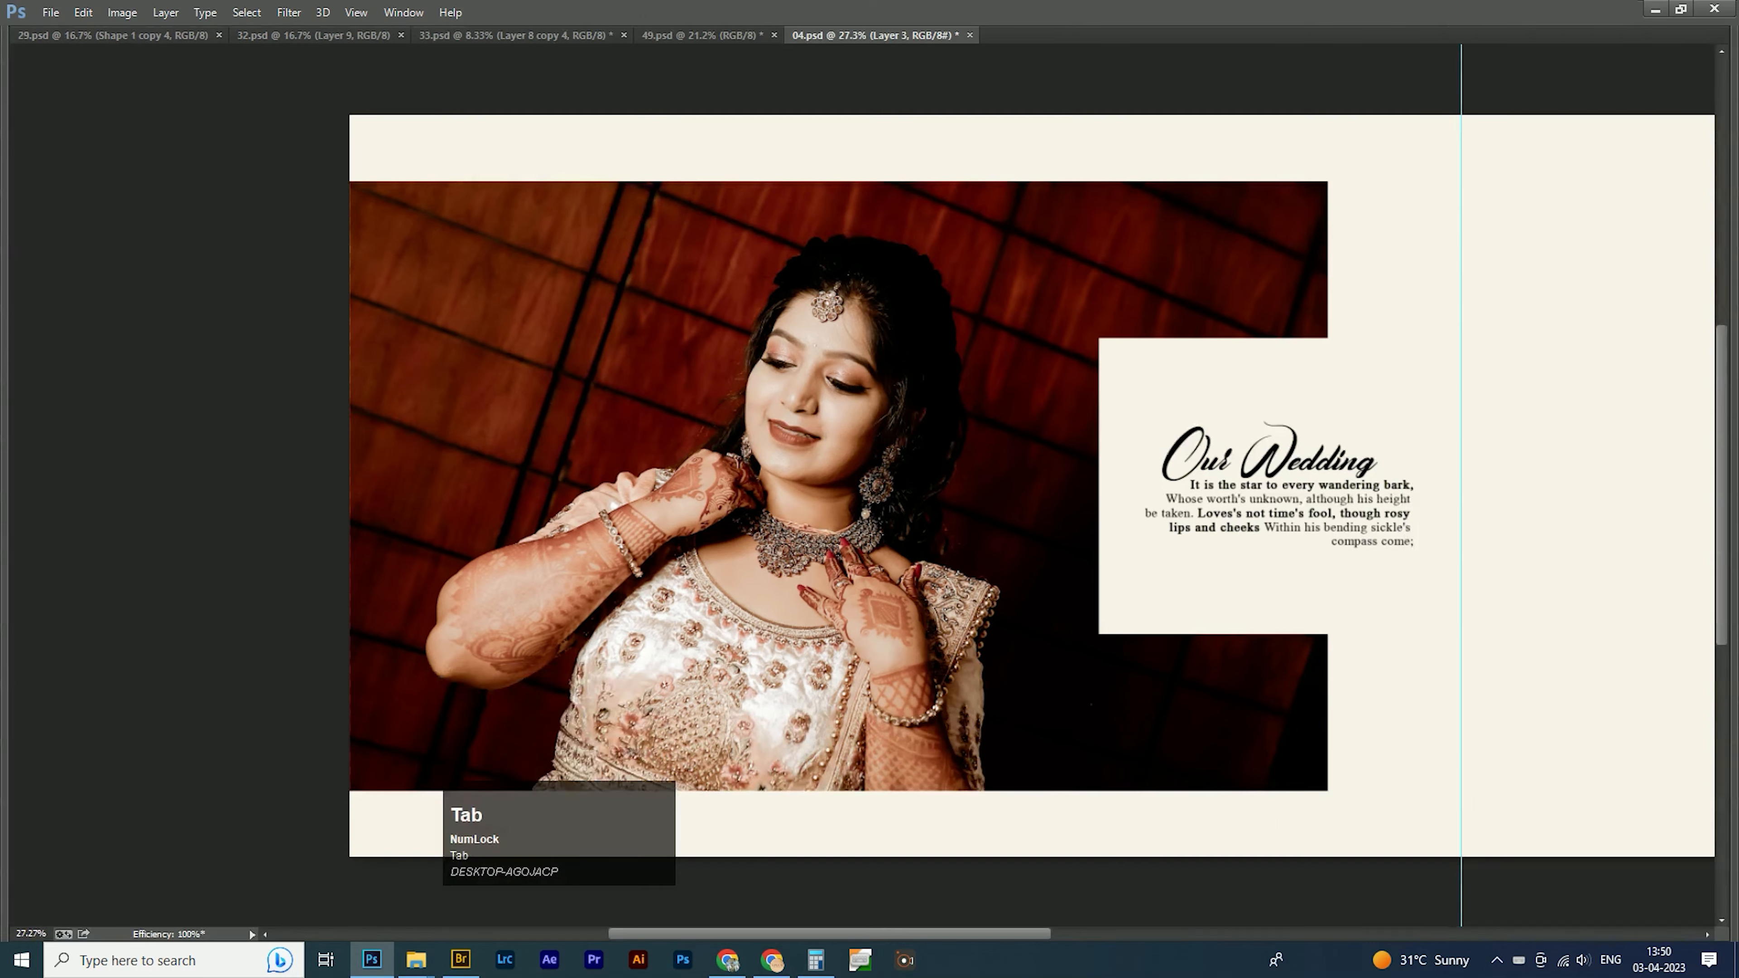
Nudge the bride photo slightly up and left, and crop the document to the full canvas area.
{"action": "key", "text": "ctrl+0"}
{"action": "left_click_drag", "start_coordinate": [454, 457], "coordinate": [449, 452]}
{"action": "key", "text": "ctrl+a"}
{"action": "key", "text": "alt+i"}
{"action": "key", "text": "alt+p"}
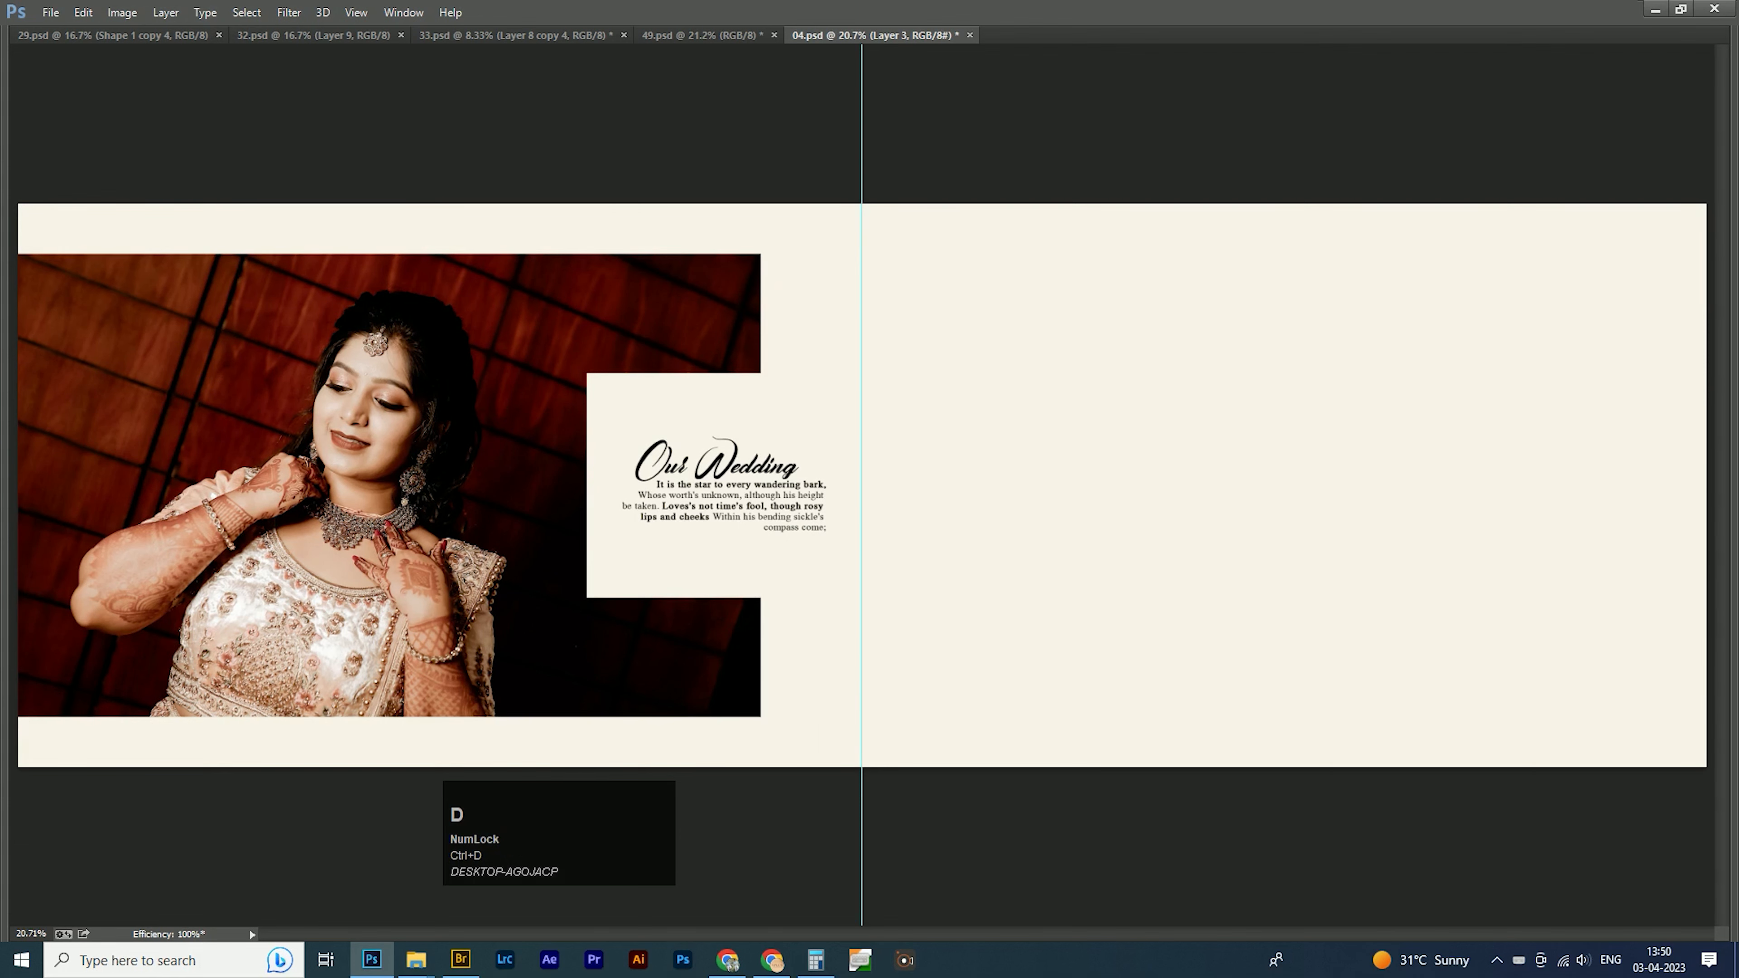
Open the full-length bride photo pexels-spora-weddings-16129220.jpg in Photoshop from the New folder (5) window.
{"action": "left_click", "coordinate": [416, 960]}
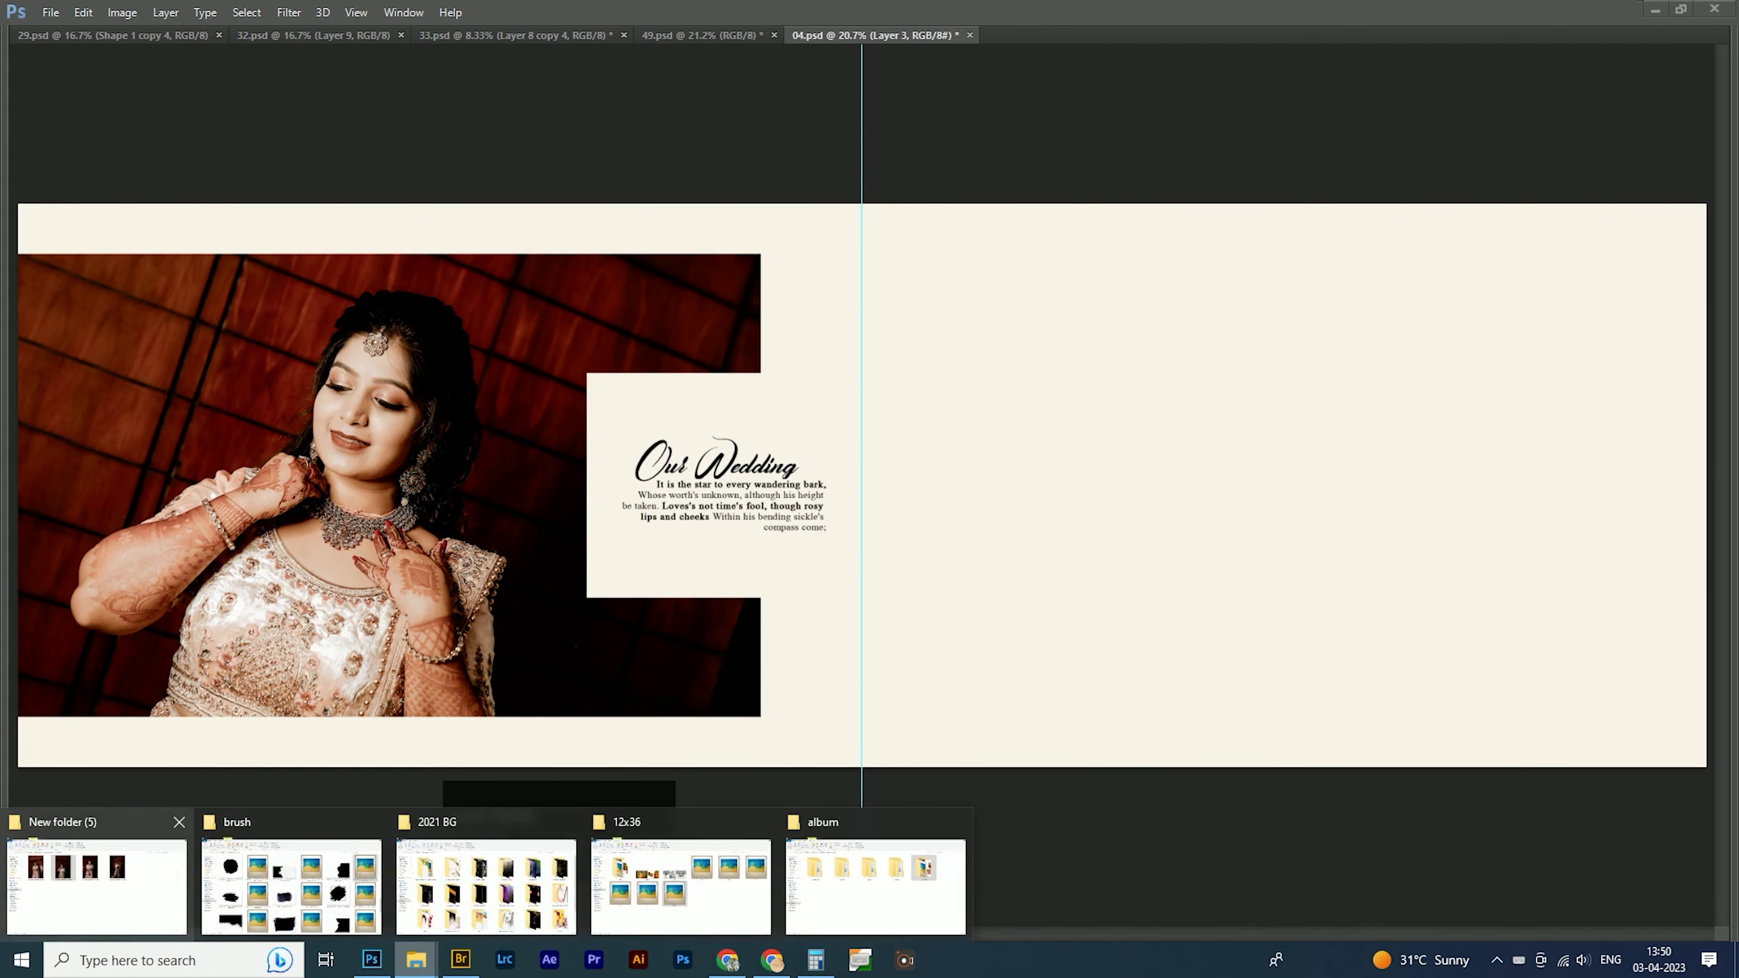
{"action": "left_click", "coordinate": [97, 874]}
{"action": "left_click_drag", "start_coordinate": [1082, 334], "coordinate": [1123, 35]}
{"action": "key", "text": "alt+Tab"}
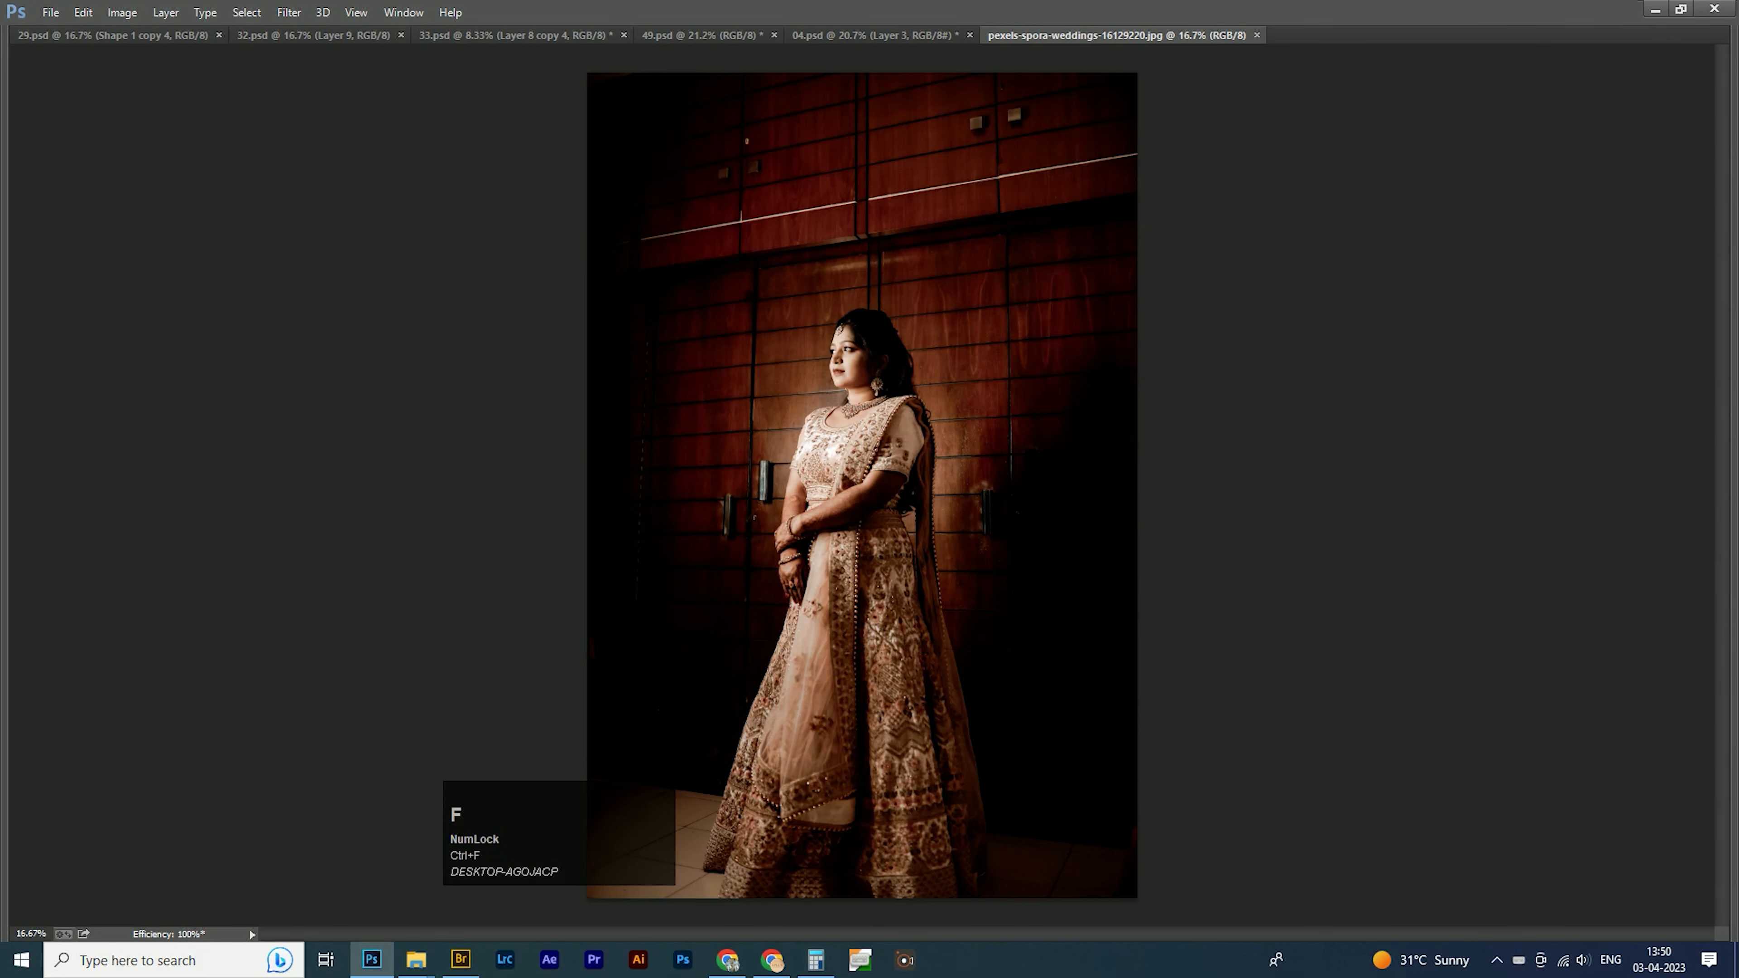
Copy the entire full-length bride photo and close its document without saving changes.
{"action": "key", "text": "ctrl+a"}
{"action": "key", "text": "ctrl+c"}
{"action": "key", "text": "ctrl+w"}
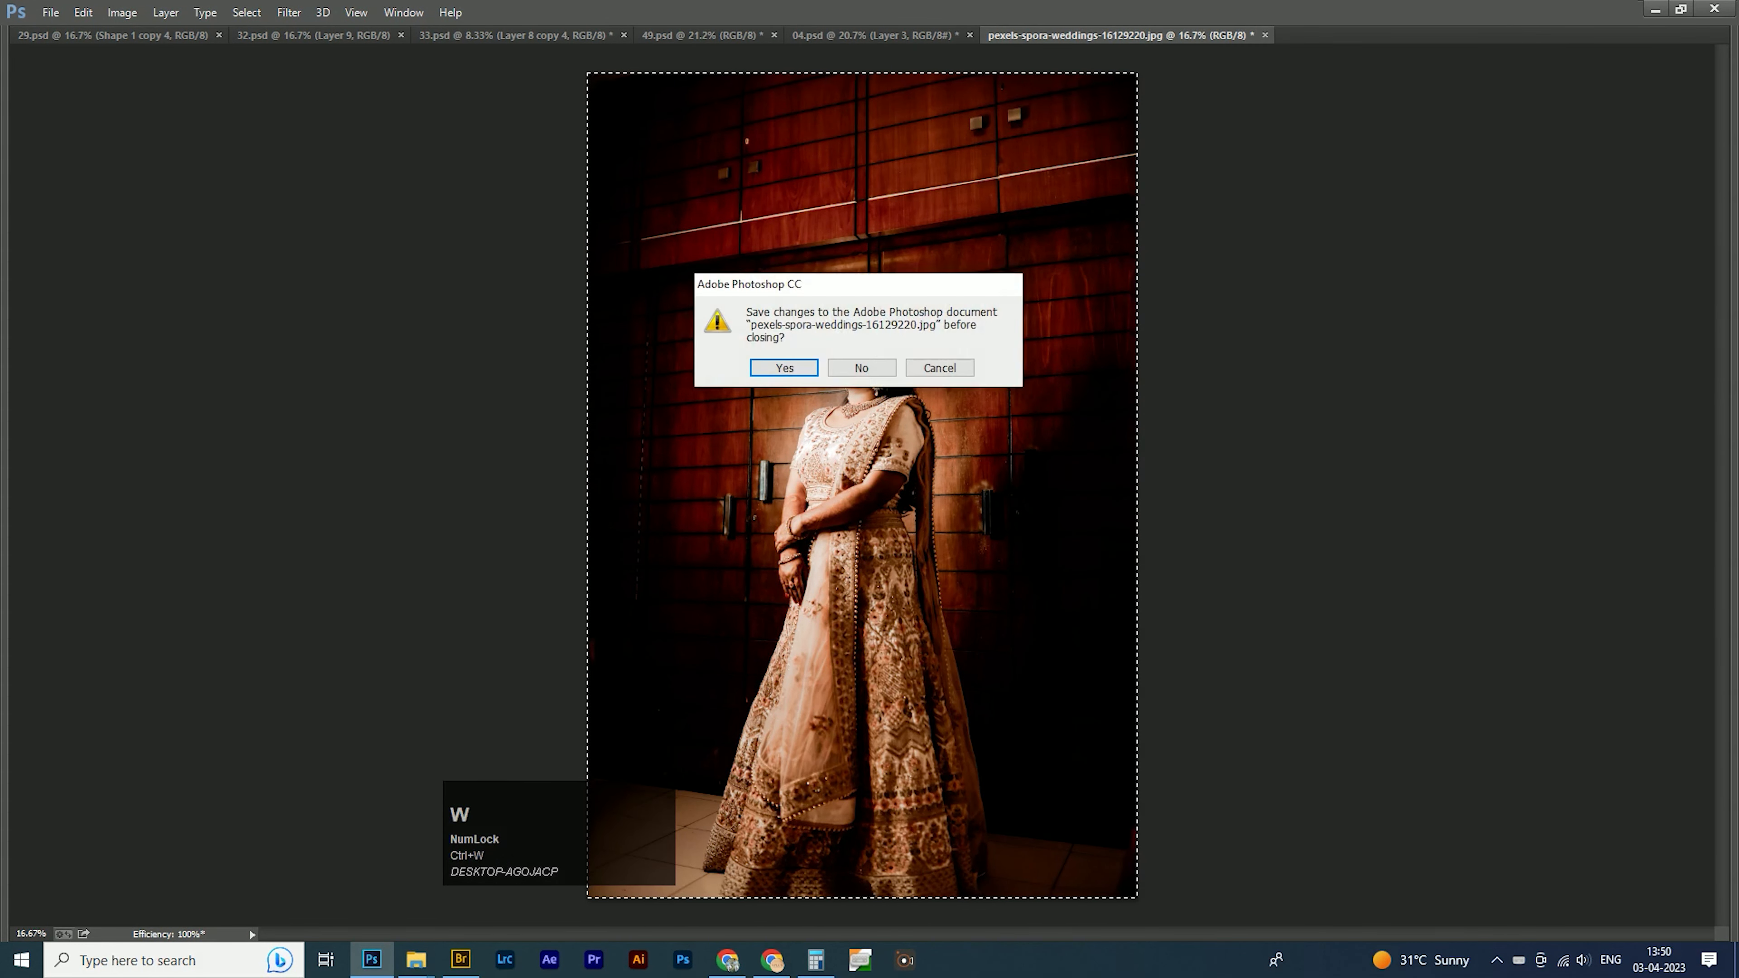
{"action": "left_click", "coordinate": [862, 368]}
Paste the photo into 04.psd and scale it to about 8.13 × 12.19 in, directly right of the centre guide at full page height.
{"action": "key", "text": "ctrl+v"}
{"action": "key", "text": "ctrl+t"}
{"action": "left_click_drag", "start_coordinate": [1204, 204], "coordinate": [1033, 460]}
{"action": "left_click_drag", "start_coordinate": [906, 583], "coordinate": [1085, 363]}
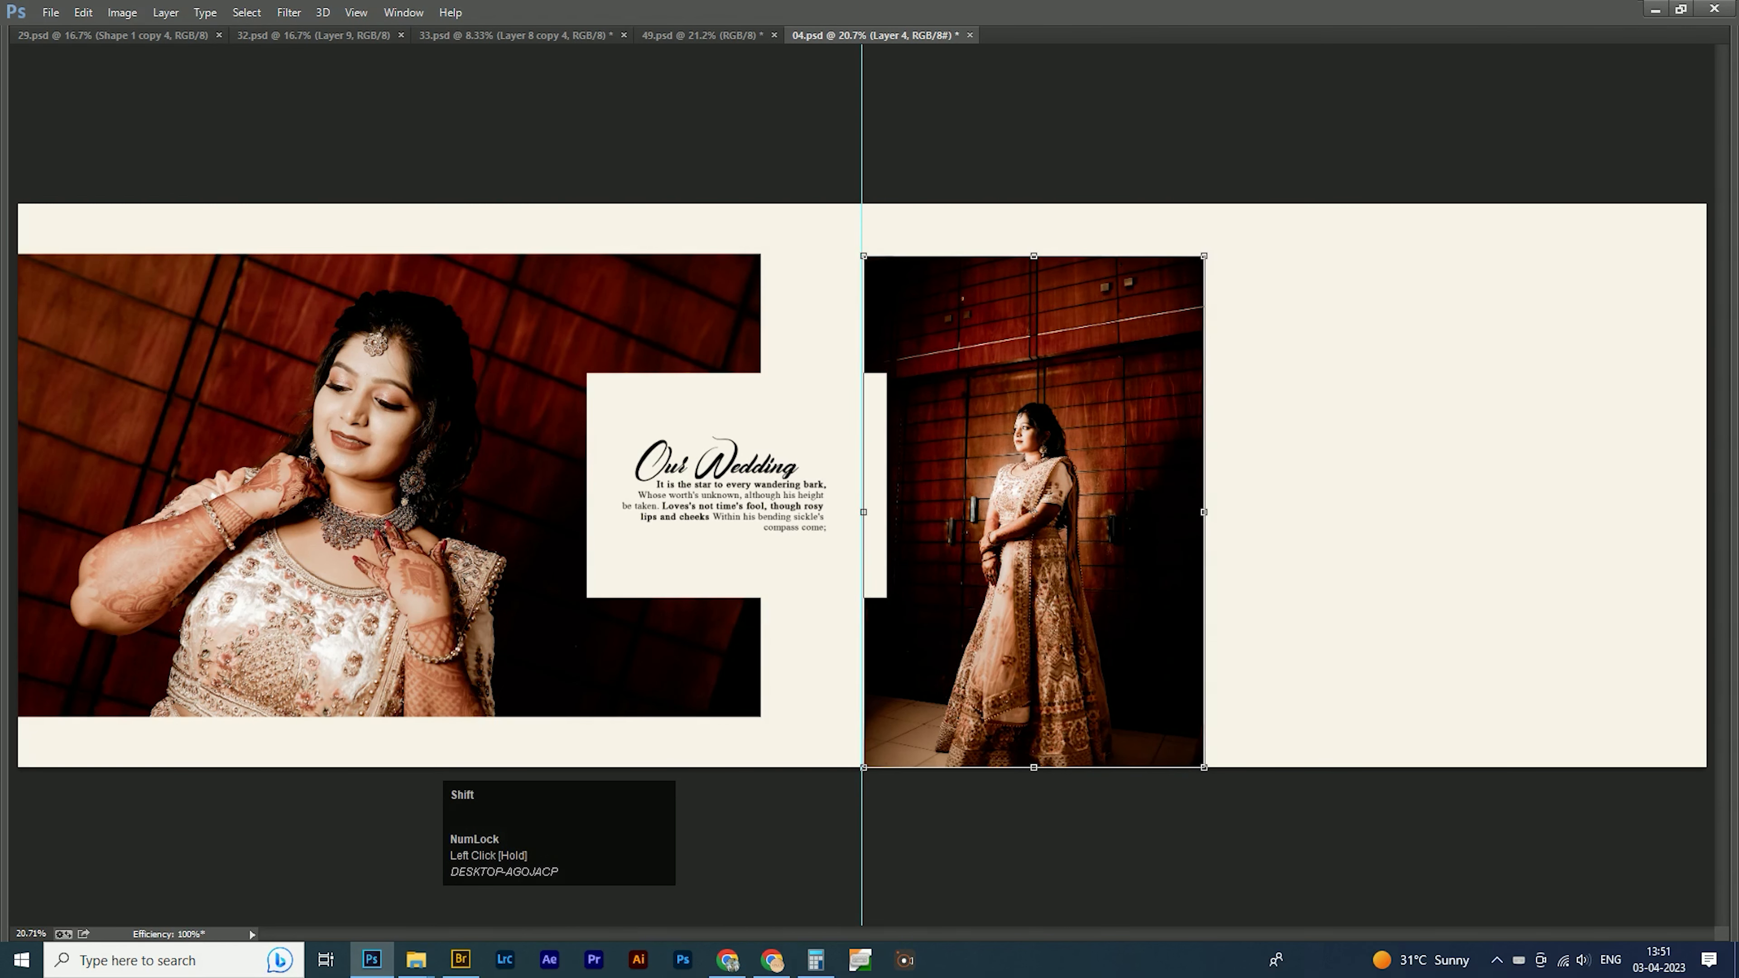
{"action": "left_click_drag", "start_coordinate": [1204, 255], "coordinate": [1243, 197]}
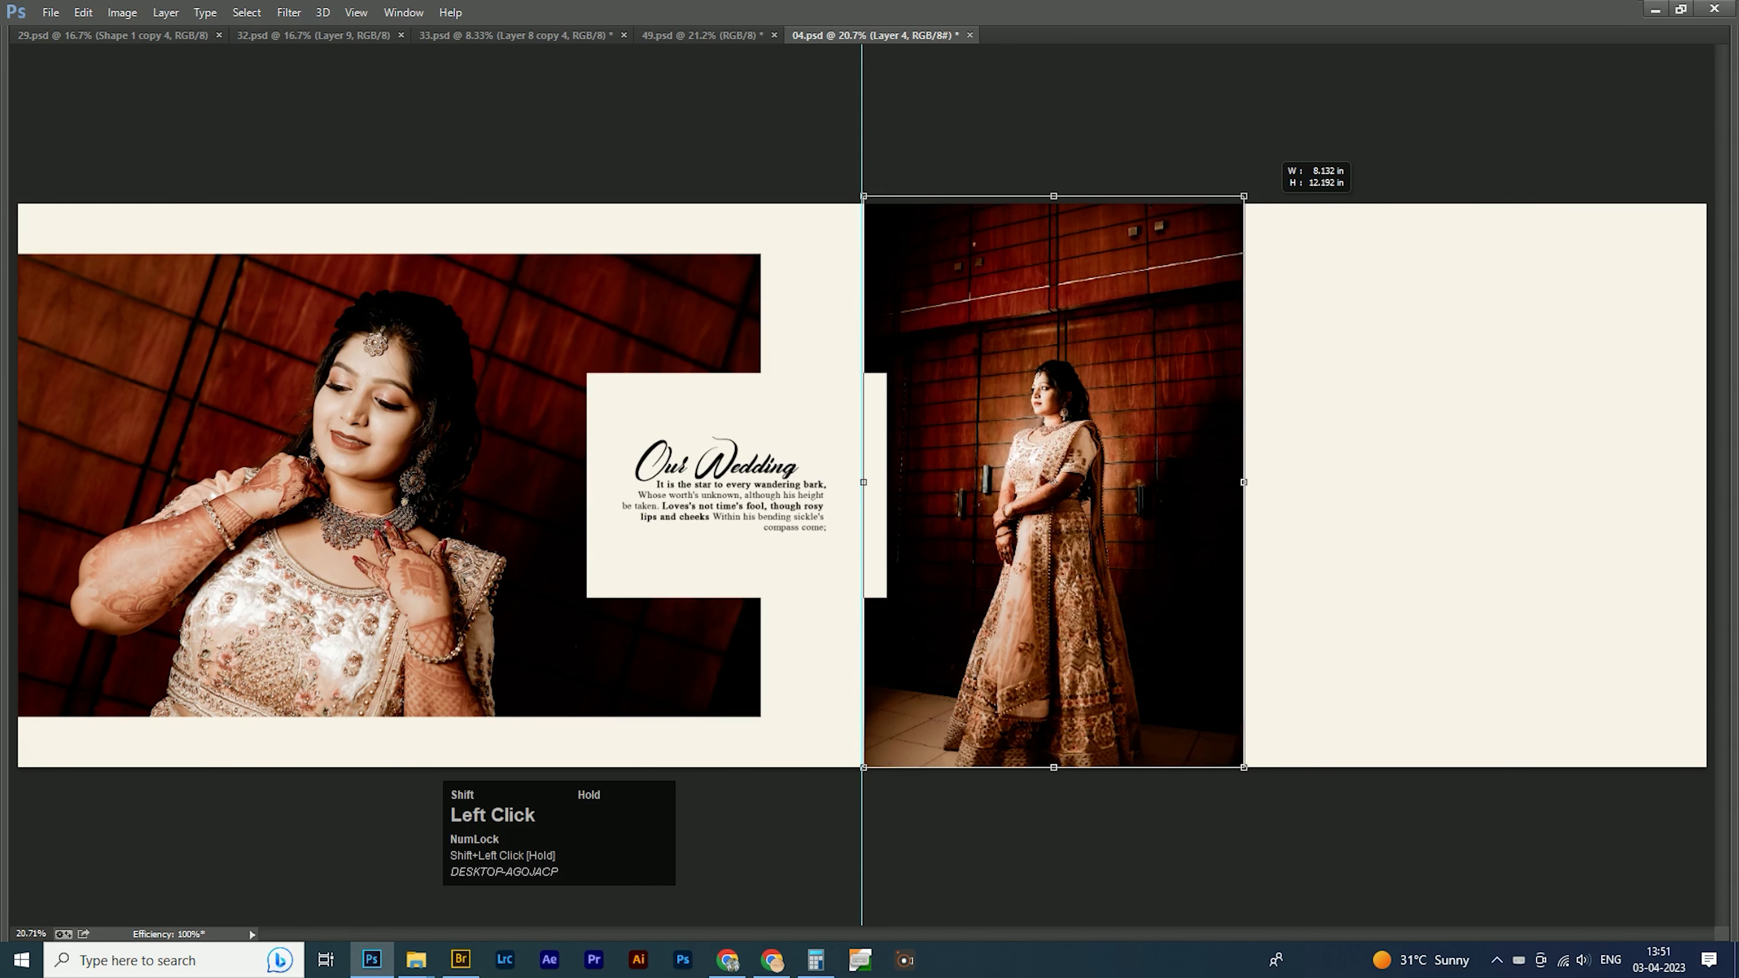
{"action": "double_click", "coordinate": [1061, 474]}
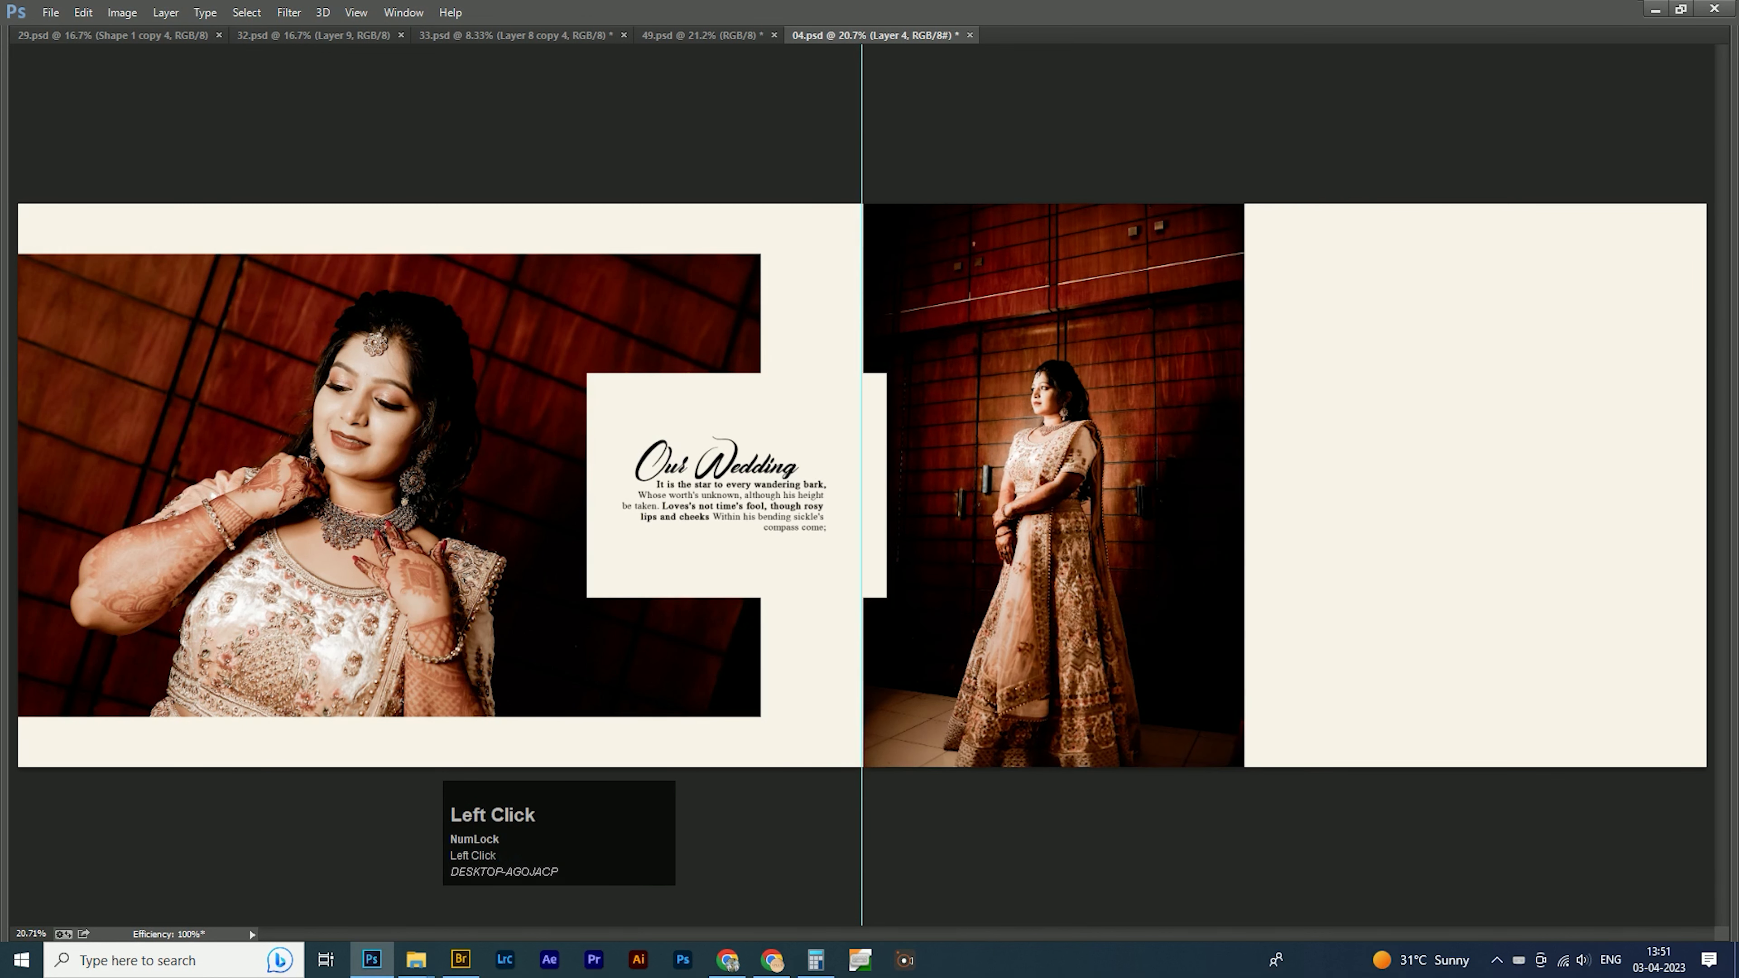
{"action": "key", "text": "ctrl+t"}
{"action": "double_click", "coordinate": [1062, 474]}
Shorten the cream text box on Layer 2 at its right end so it stops overlapping the full-length photo.
{"action": "right_click", "coordinate": [870, 452]}
{"action": "left_click", "coordinate": [902, 465]}
{"action": "right_click", "coordinate": [1002, 406]}
{"action": "left_click", "coordinate": [1034, 419]}
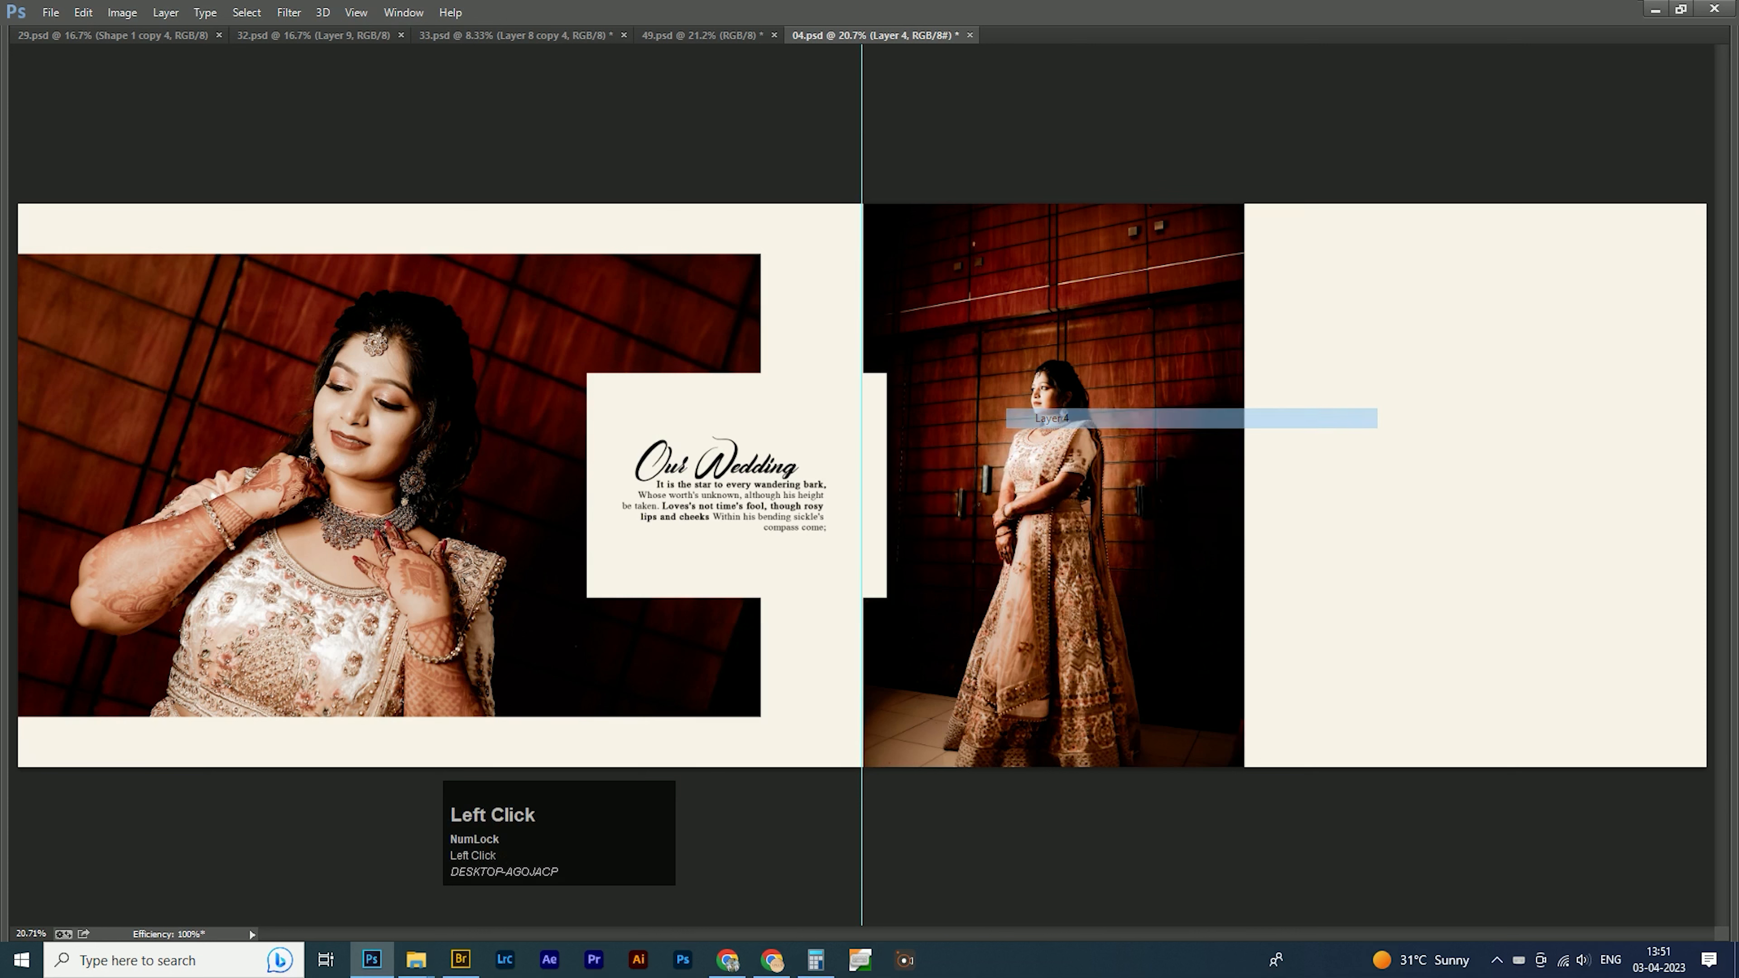
{"action": "right_click", "coordinate": [866, 491]}
{"action": "left_click", "coordinate": [902, 505]}
{"action": "right_click", "coordinate": [884, 499]}
{"action": "left_click", "coordinate": [918, 512]}
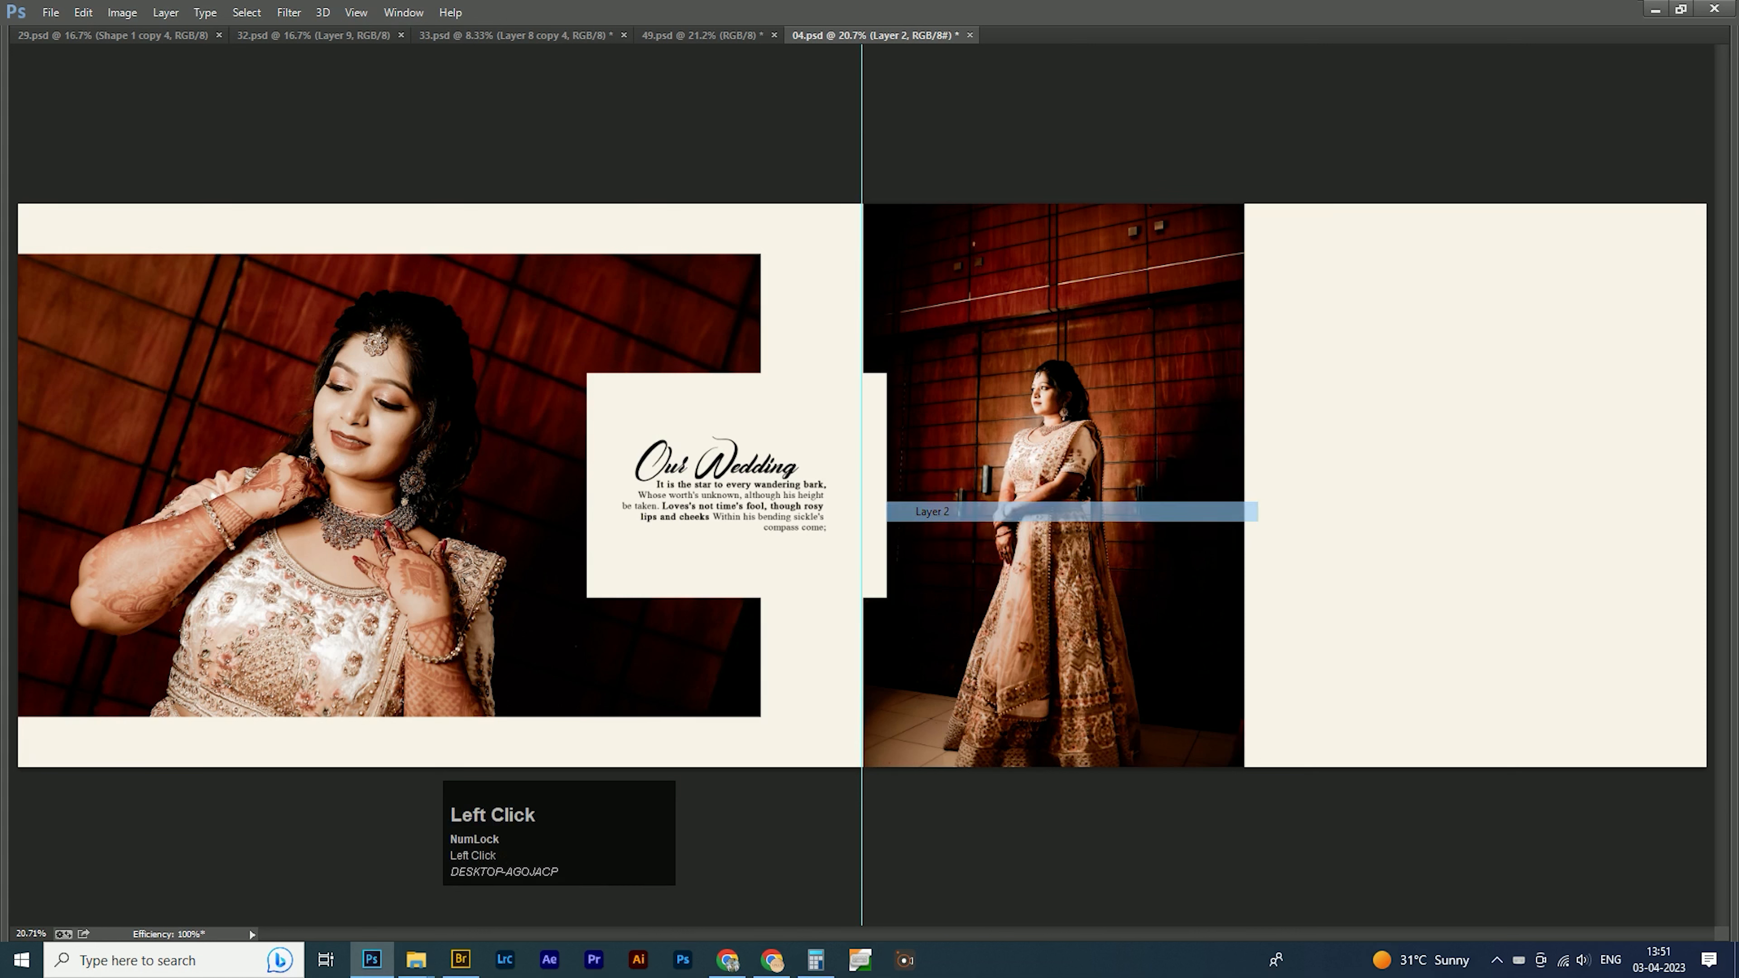
{"action": "right_click", "coordinate": [883, 494]}
{"action": "left_click", "coordinate": [918, 503]}
{"action": "left_click_drag", "start_coordinate": [887, 486], "coordinate": [838, 485]}
Make a thin full-height vertical selection just beyond the full-length photo's right edge and fill it on a new layer.
{"action": "right_click", "coordinate": [1006, 471]}
{"action": "left_click", "coordinate": [1038, 483]}
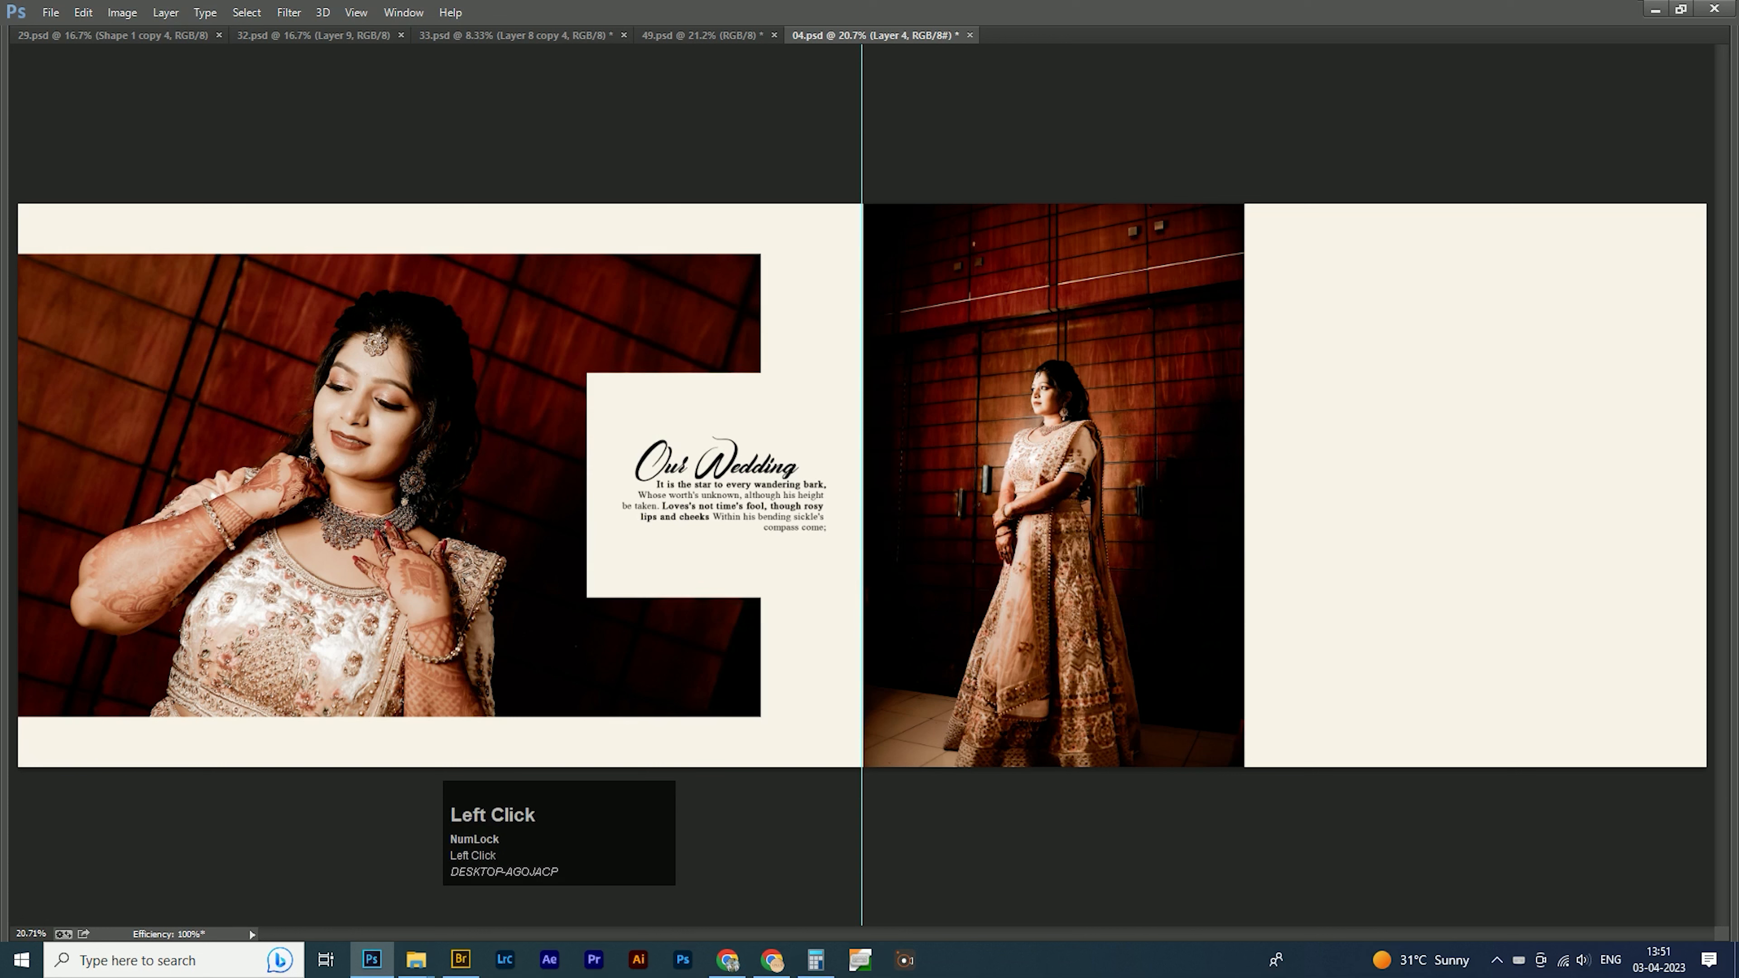
{"action": "right_click", "coordinate": [1099, 478]}
{"action": "left_click", "coordinate": [1130, 489]}
{"action": "left_click_drag", "start_coordinate": [1251, 195], "coordinate": [1253, 849]}
{"action": "key", "text": "ctrl+shift+n"}
{"action": "key", "text": "Return"}
{"action": "key", "text": "BackSpace"}
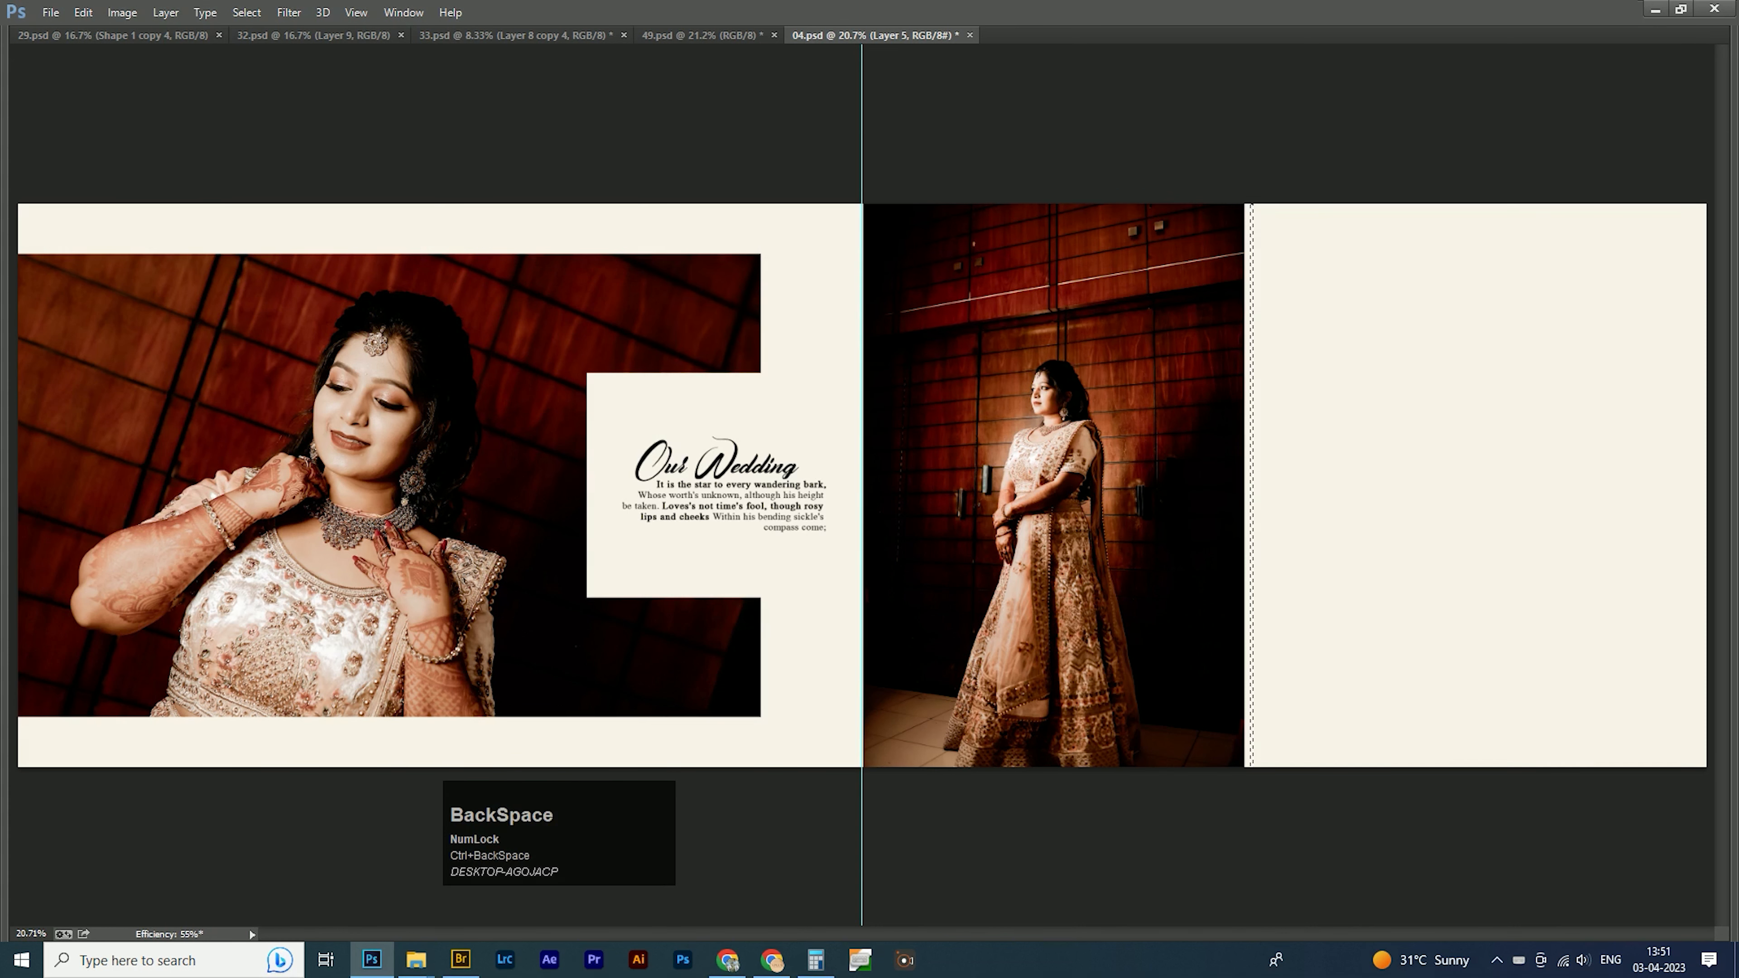
Refill the thin strip with a dark colour sampled from the photo, deselect it and nudge it left.
{"action": "key", "text": "u"}
{"action": "key", "text": "i"}
{"action": "left_click", "coordinate": [1019, 279]}
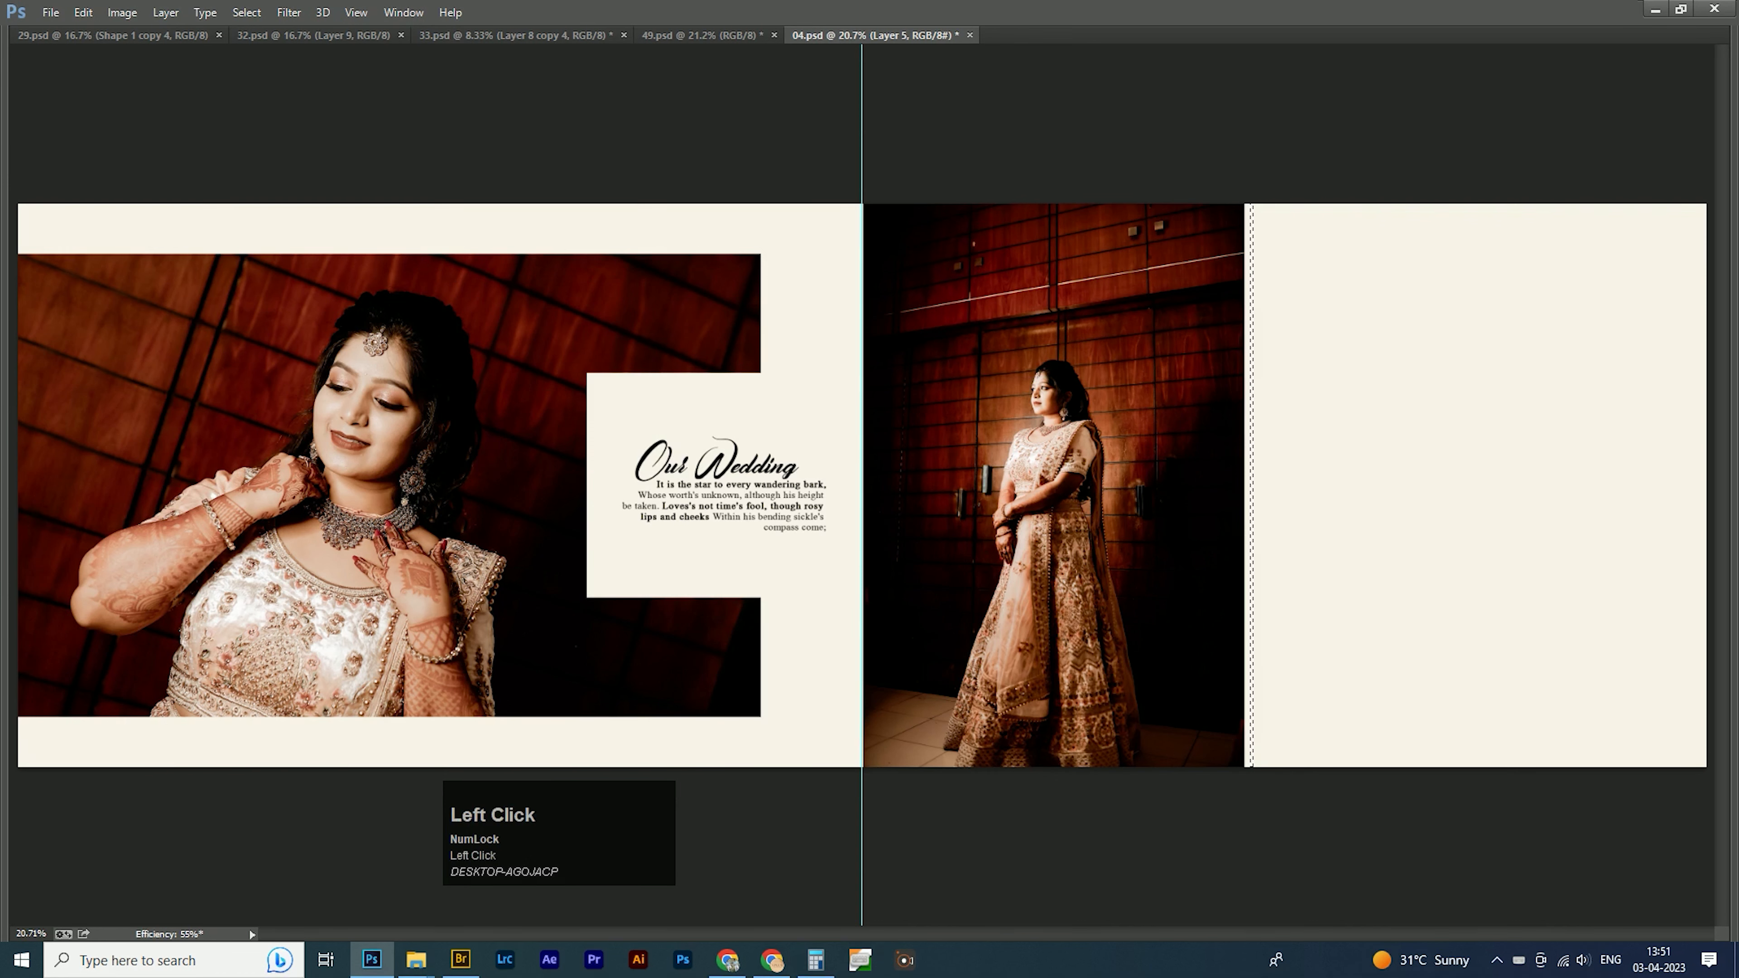
{"action": "key", "text": "alt+BackSpace"}
{"action": "key", "text": "ctrl+d"}
{"action": "key", "text": "Left"}
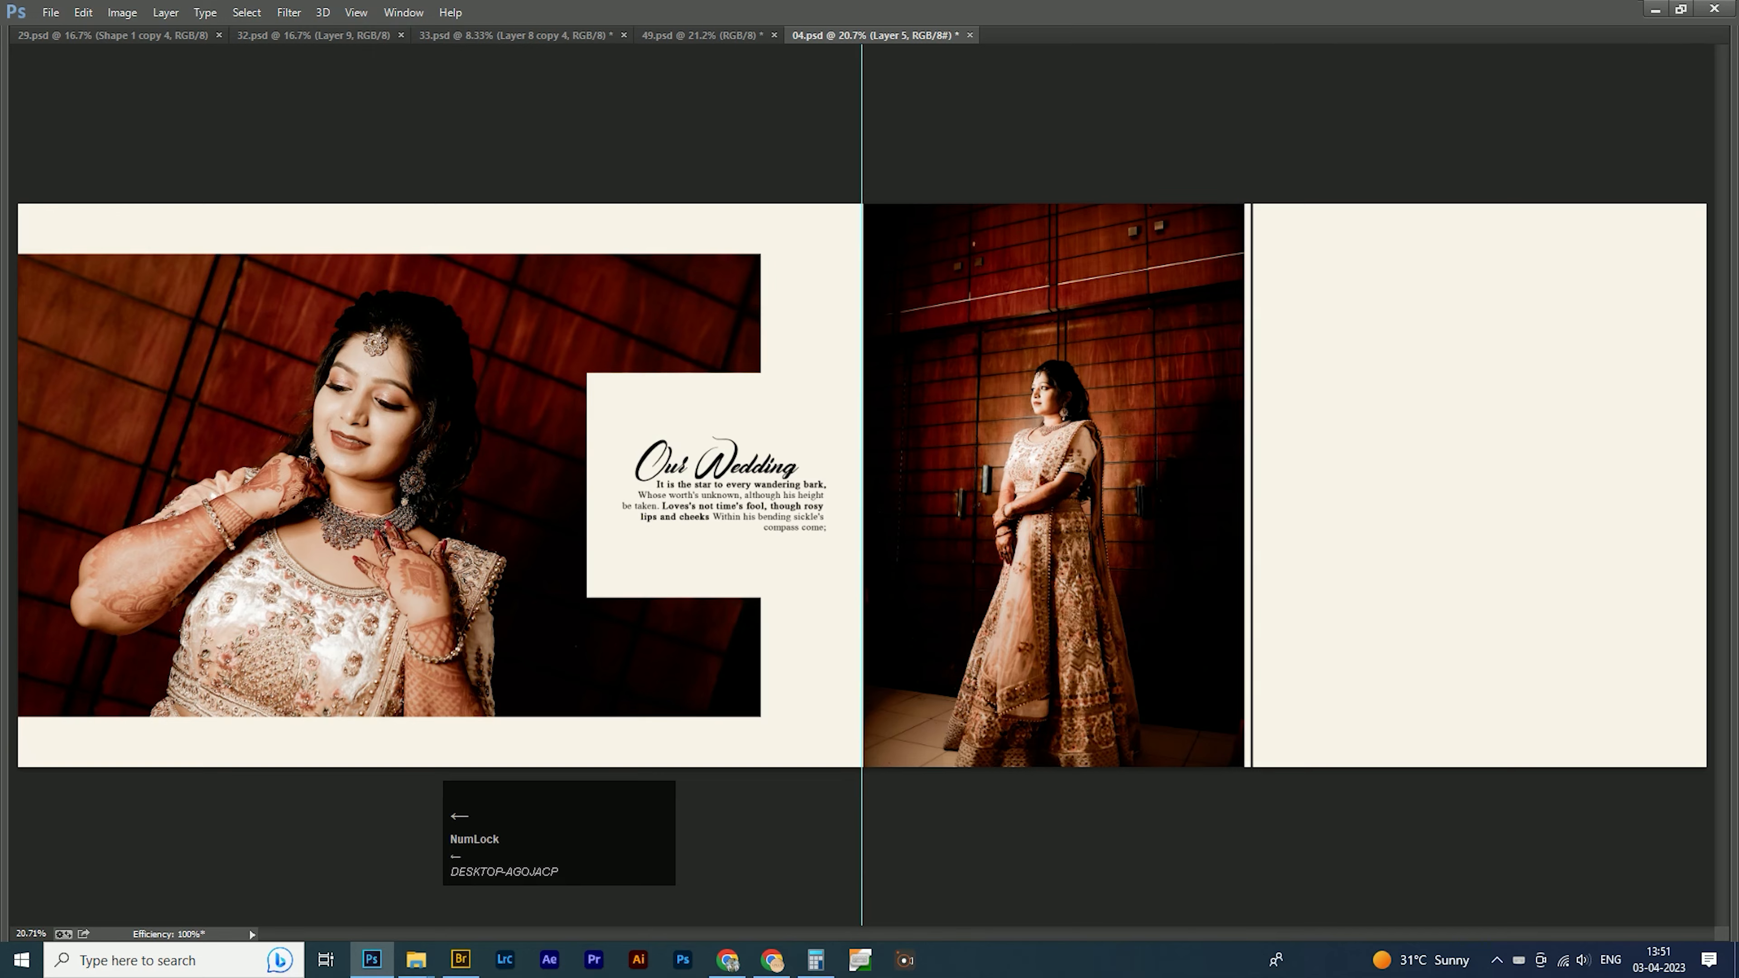
Draw a rectangle about 958 × 1382 px in the empty area right of the strip and round only its top-left corner.
{"action": "scroll", "coordinate": [1233, 527], "scroll_direction": "up", "scroll_amount": 2}
{"action": "key", "text": "space"}
{"action": "left_click_drag", "start_coordinate": [1232, 527], "coordinate": [578, 498]}
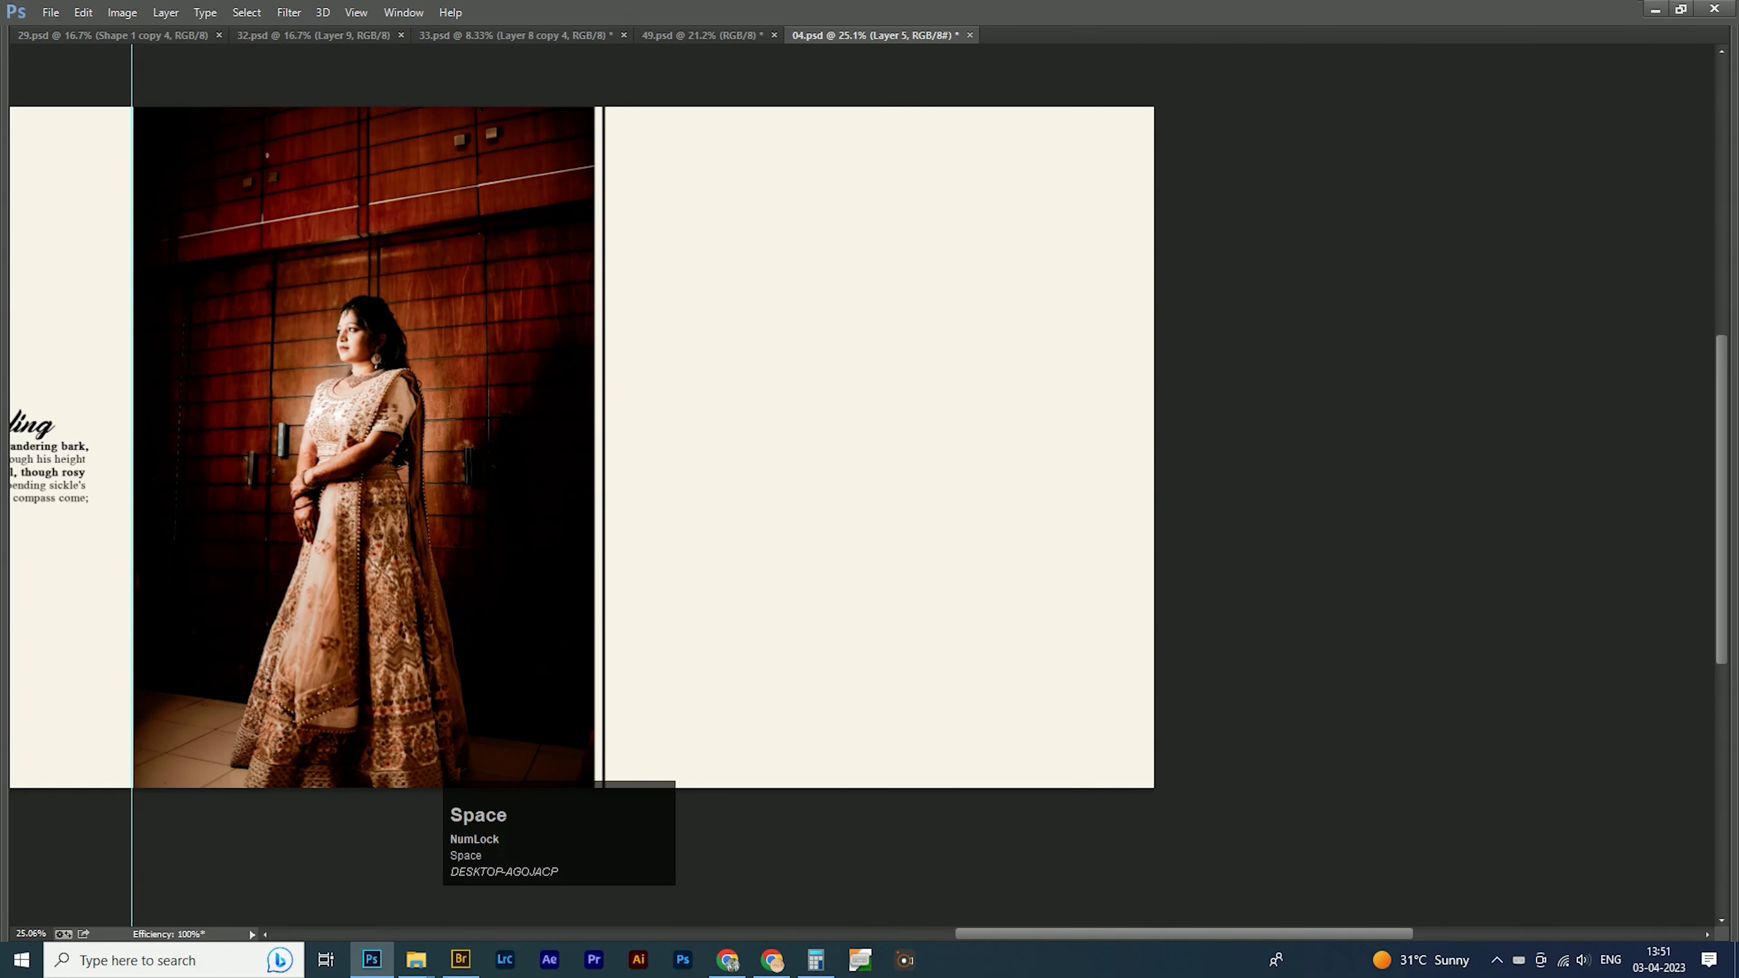
{"action": "mouse_move", "coordinate": [578, 498]}
{"action": "left_mouse_down"}
{"action": "mouse_move", "coordinate": [557, 501]}
{"action": "mouse_move", "coordinate": [572, 512]}
{"action": "mouse_move", "coordinate": [573, 486]}
{"action": "left_mouse_up"}
{"action": "scroll", "coordinate": [557, 501], "scroll_direction": "down", "scroll_amount": 1}
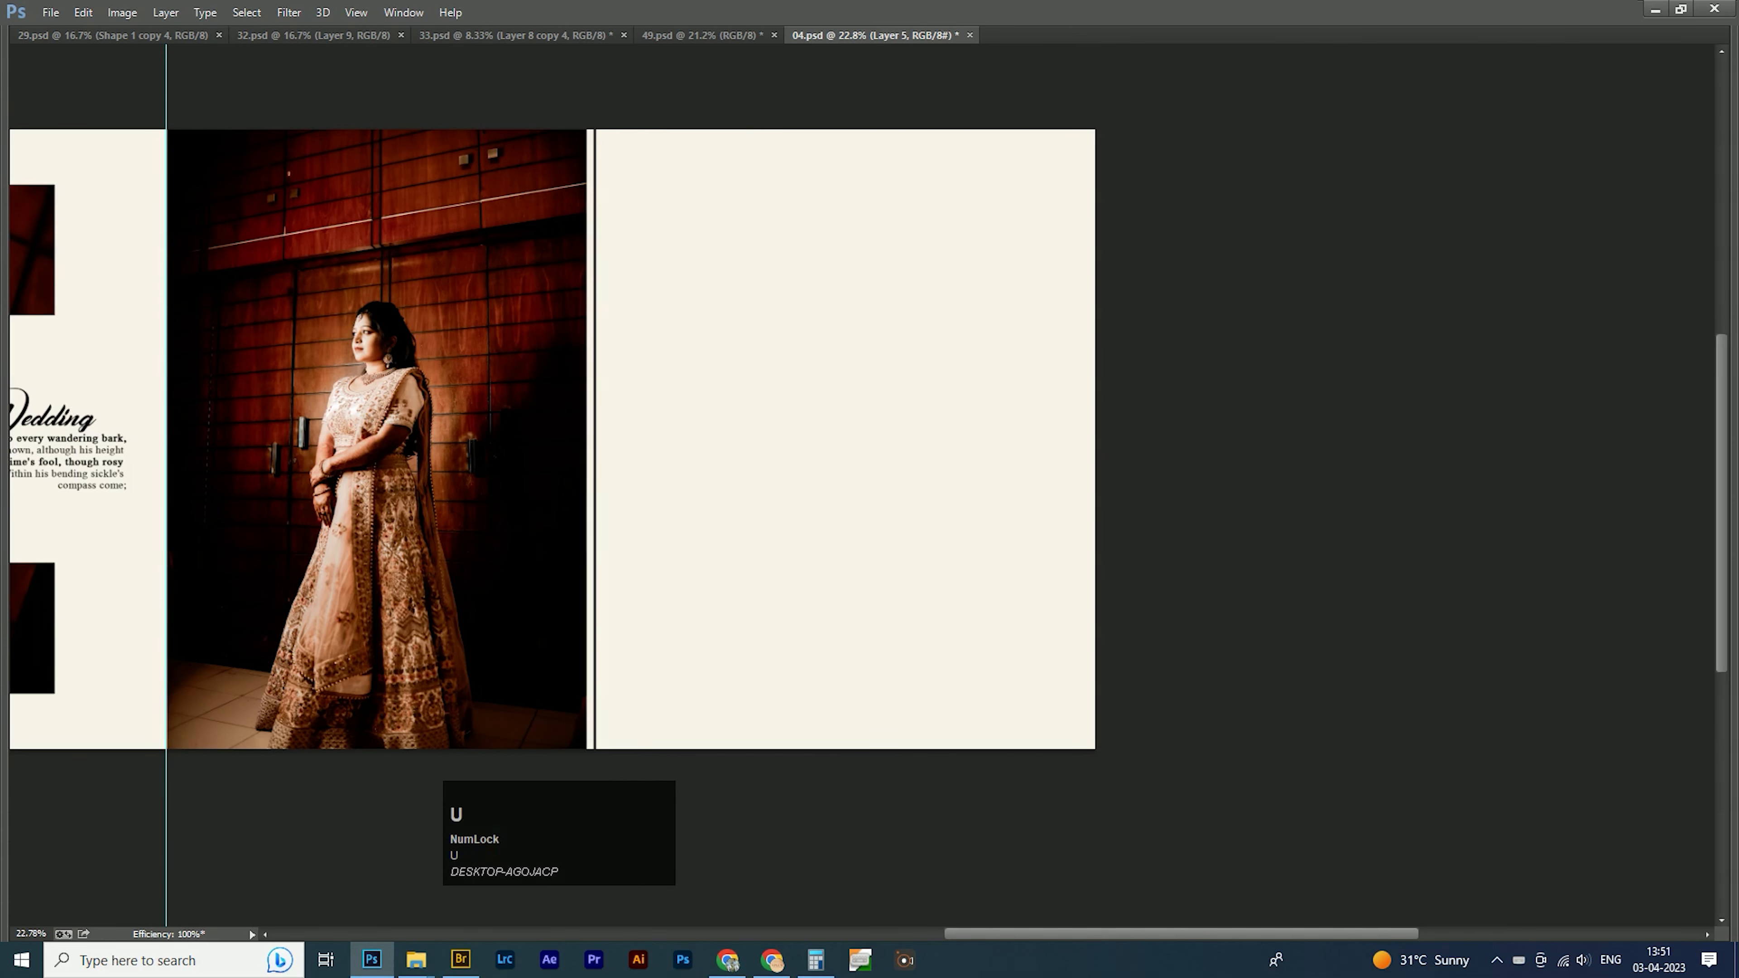
{"action": "key", "text": "Tab"}
{"action": "right_click", "coordinate": [17, 499]}
{"action": "left_click", "coordinate": [96, 515]}
{"action": "right_click", "coordinate": [17, 499]}
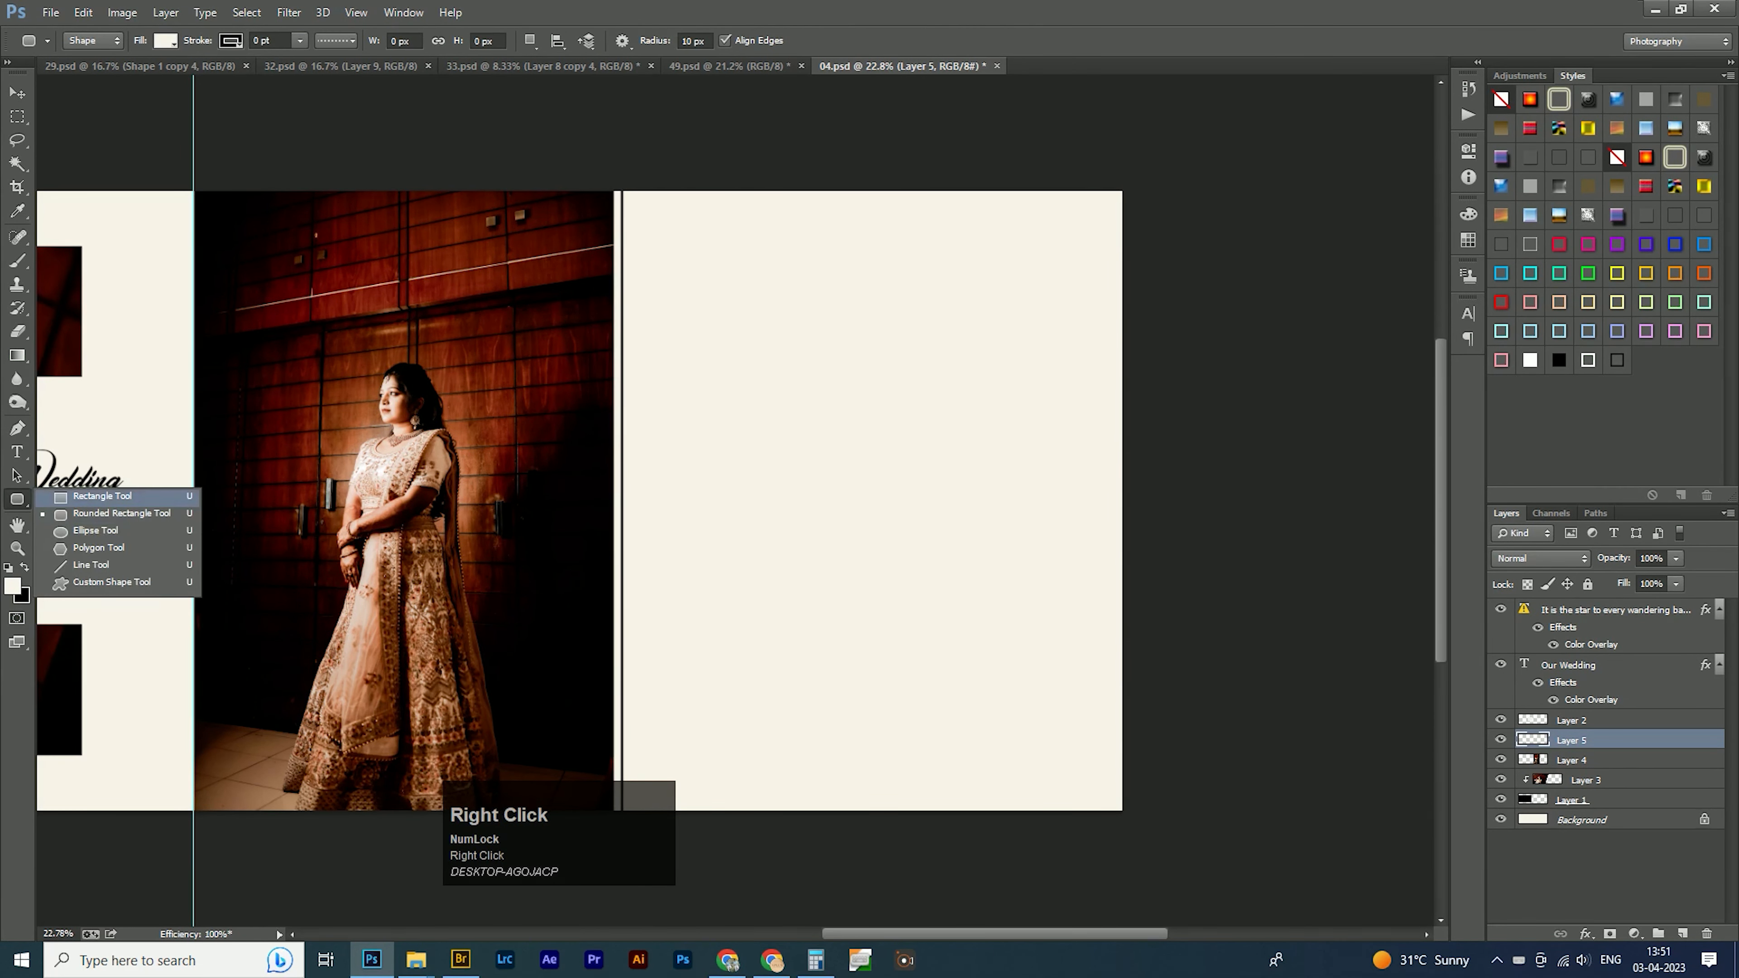
{"action": "left_click", "coordinate": [96, 496]}
{"action": "left_click_drag", "start_coordinate": [704, 373], "coordinate": [902, 658]}
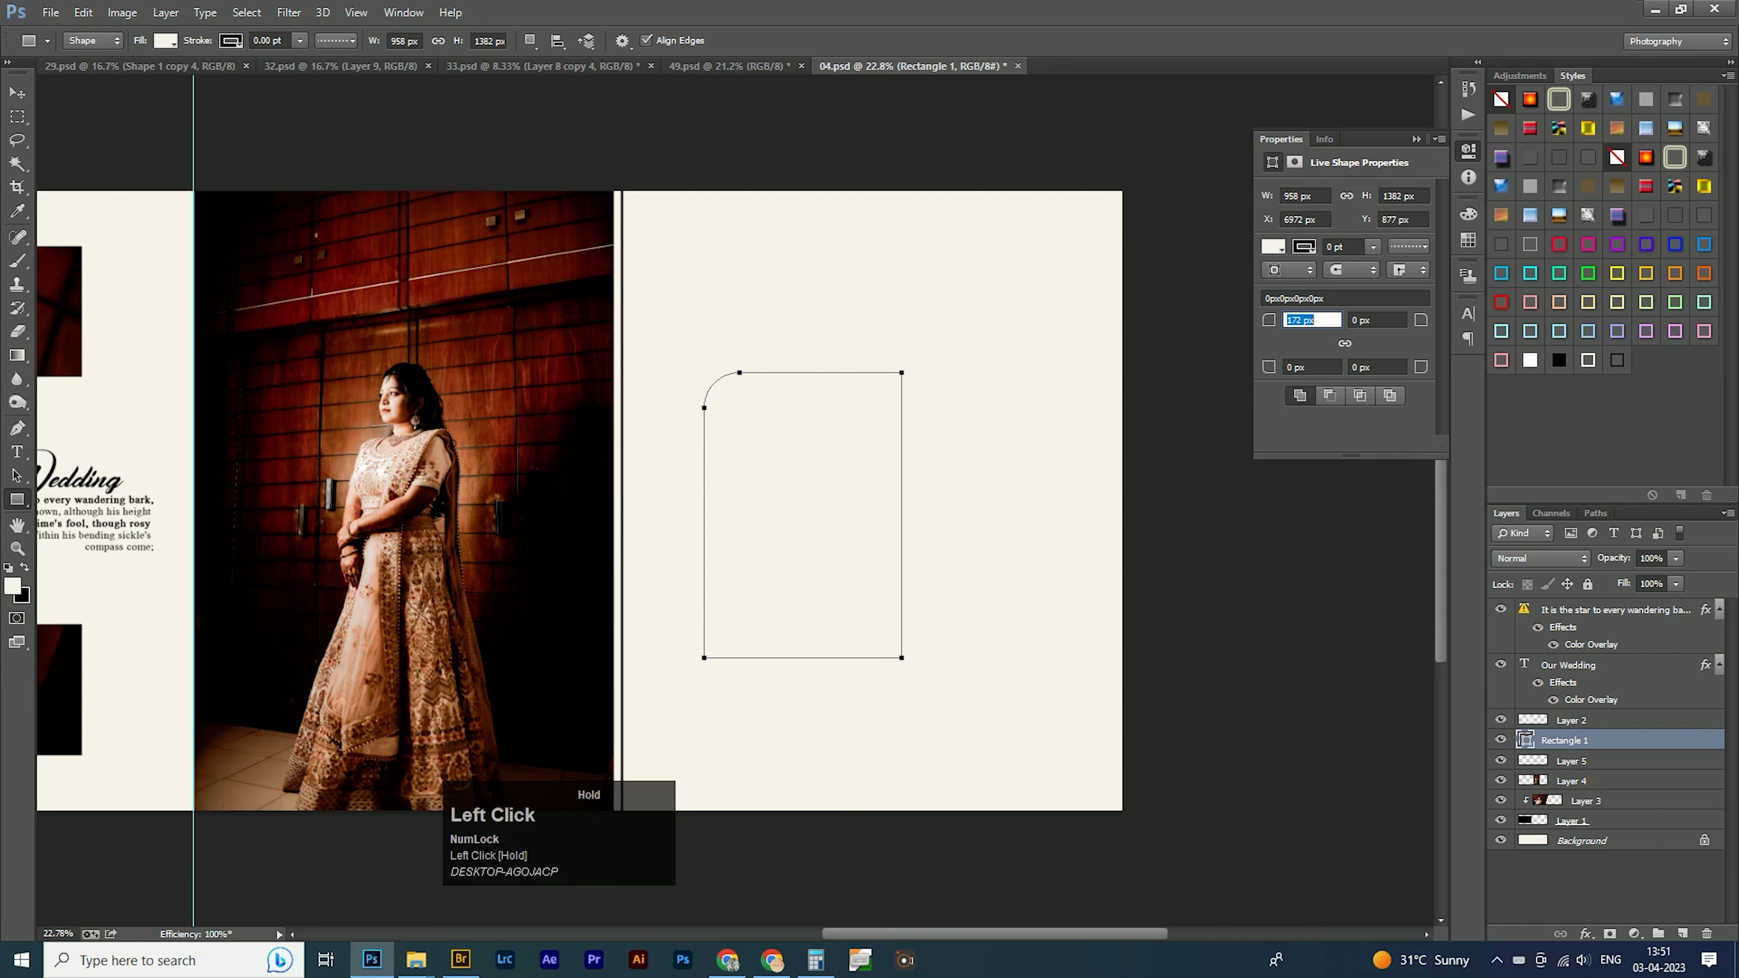
{"action": "left_click", "coordinate": [1416, 139]}
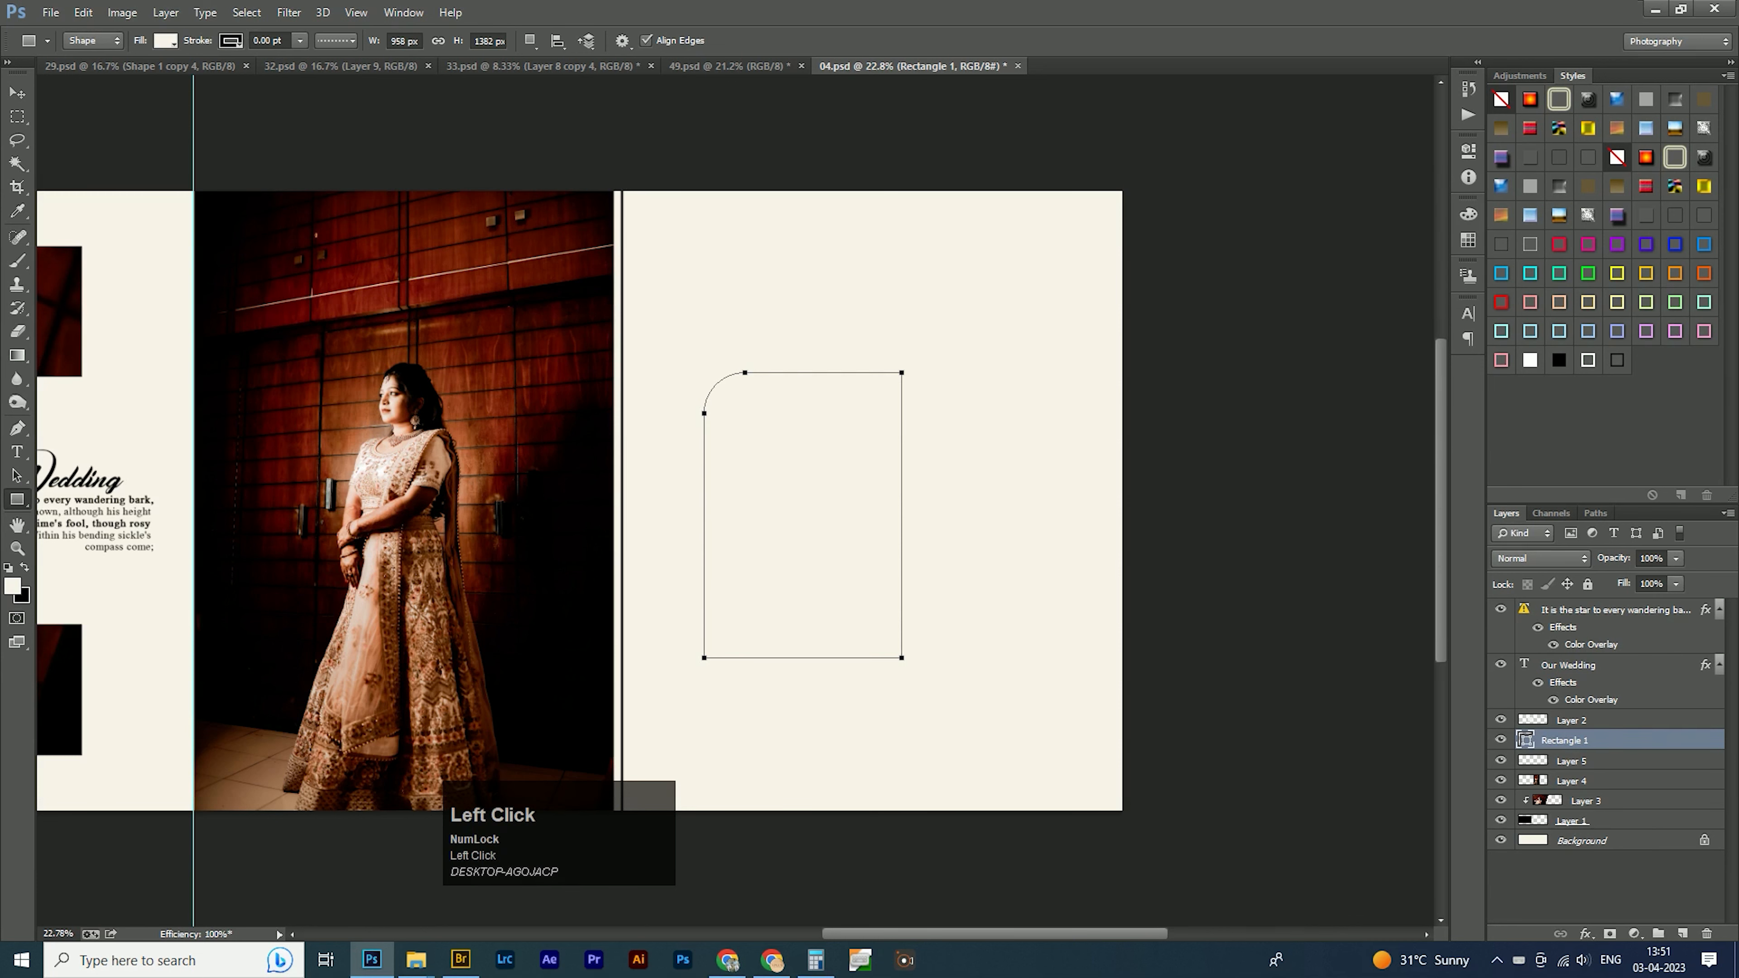
Rasterize the rectangle layer and apply the thin black outline style to it.
{"action": "right_click", "coordinate": [1575, 740]}
{"action": "left_click", "coordinate": [1397, 360]}
{"action": "key", "text": "Tab"}
{"action": "key", "text": "Tab"}
{"action": "left_click", "coordinate": [1617, 360]}
{"action": "key", "text": "Tab"}
Duplicate the outlined frame to the right and rotate the copy 180° so its rounded corner is at the lower right.
{"action": "key", "text": "v"}
{"action": "left_click_drag", "start_coordinate": [830, 490], "coordinate": [943, 471]}
{"action": "key", "text": "ctrl+t"}
{"action": "left_click_drag", "start_coordinate": [919, 711], "coordinate": [810, 694]}
{"action": "double_click", "coordinate": [826, 506]}
{"action": "key", "text": "v"}
Align the two frames by their vertical centres and place the copy beside the original with a narrow gap.
{"action": "left_click", "coordinate": [800, 349]}
{"action": "key", "text": "Tab"}
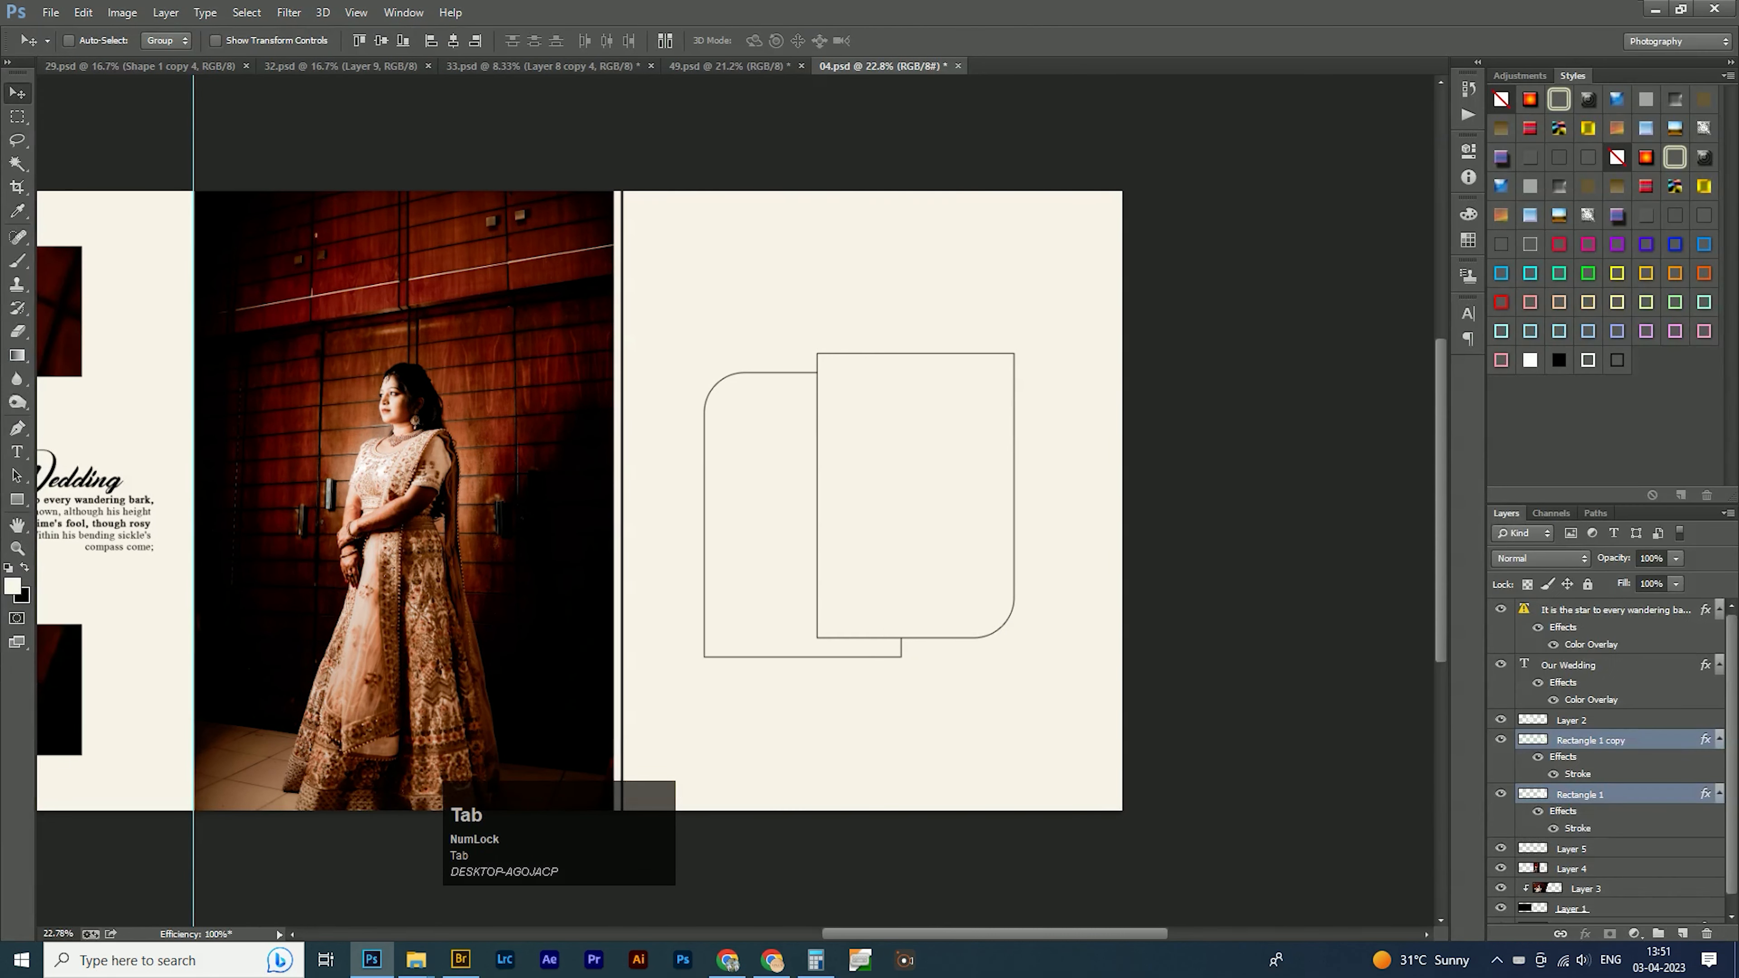
{"action": "left_click", "coordinate": [381, 40]}
{"action": "left_click_drag", "start_coordinate": [1031, 479], "coordinate": [1114, 483]}
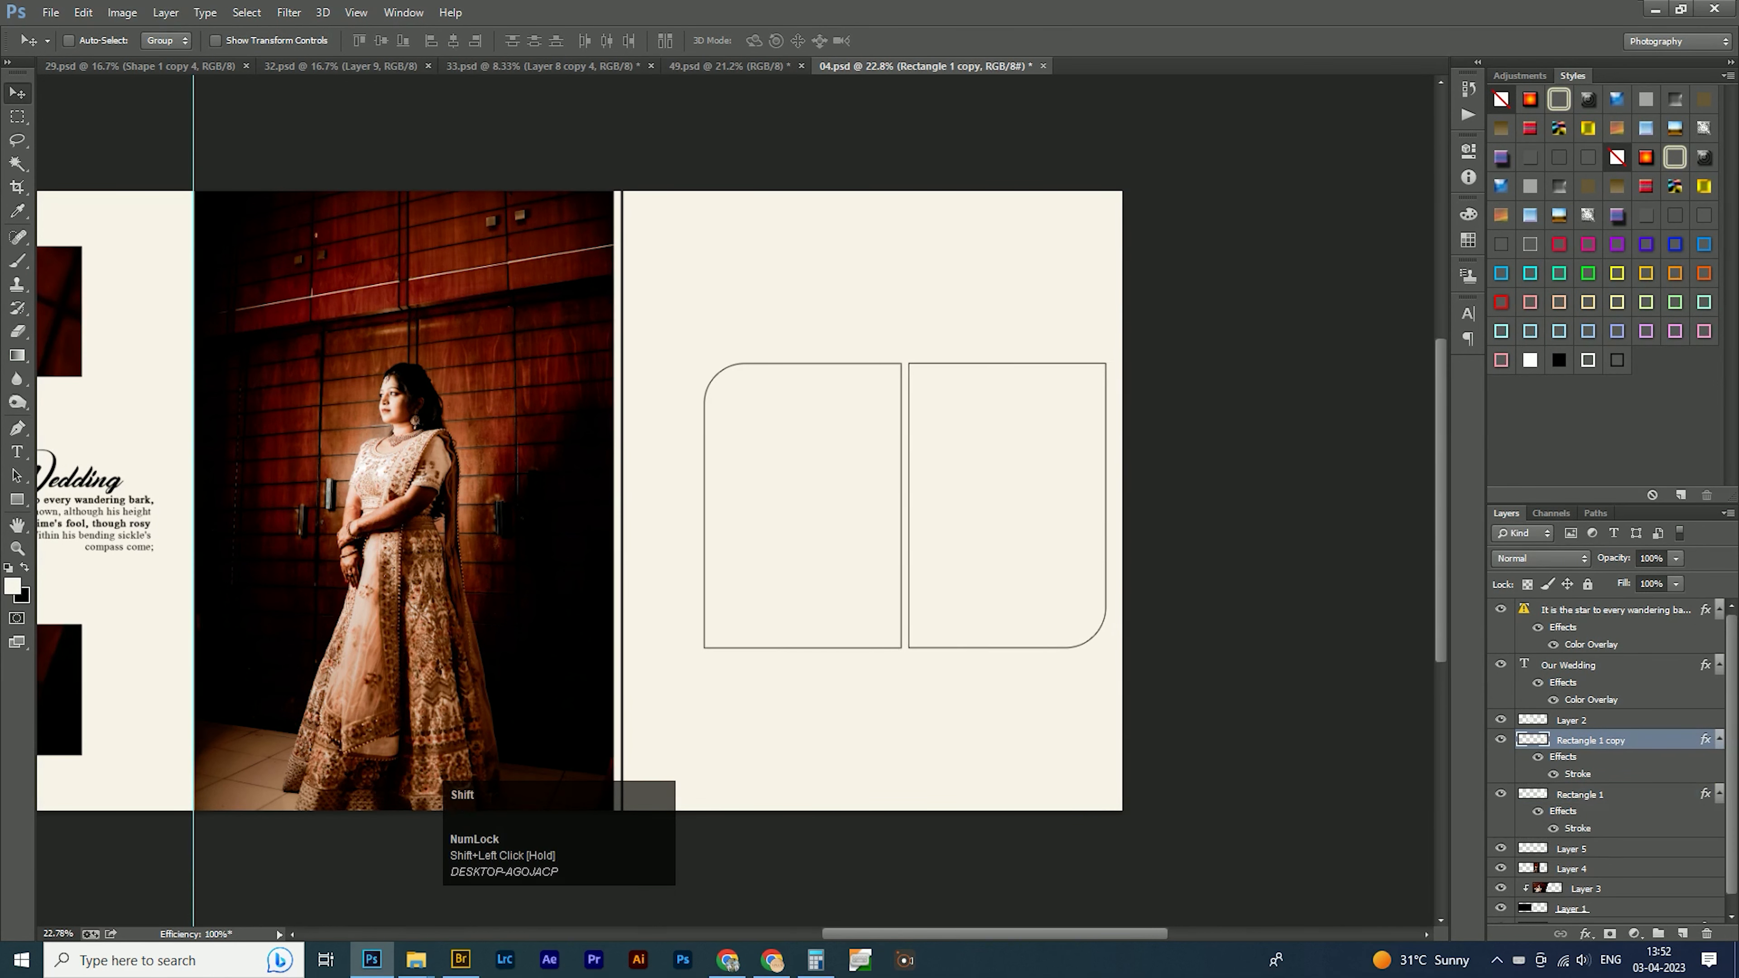
{"action": "key", "text": "shift+Right"}
{"action": "key", "text": "Left"}
Move both frames left to centre them in the blank area and stretch their height to 102.24%.
{"action": "left_click", "coordinate": [849, 480], "text": "ctrl"}
{"action": "left_click_drag", "start_coordinate": [959, 479], "coordinate": [926, 480]}
{"action": "key", "text": "ctrl+t"}
{"action": "left_click", "coordinate": [1074, 363], "text": "alt+shift"}
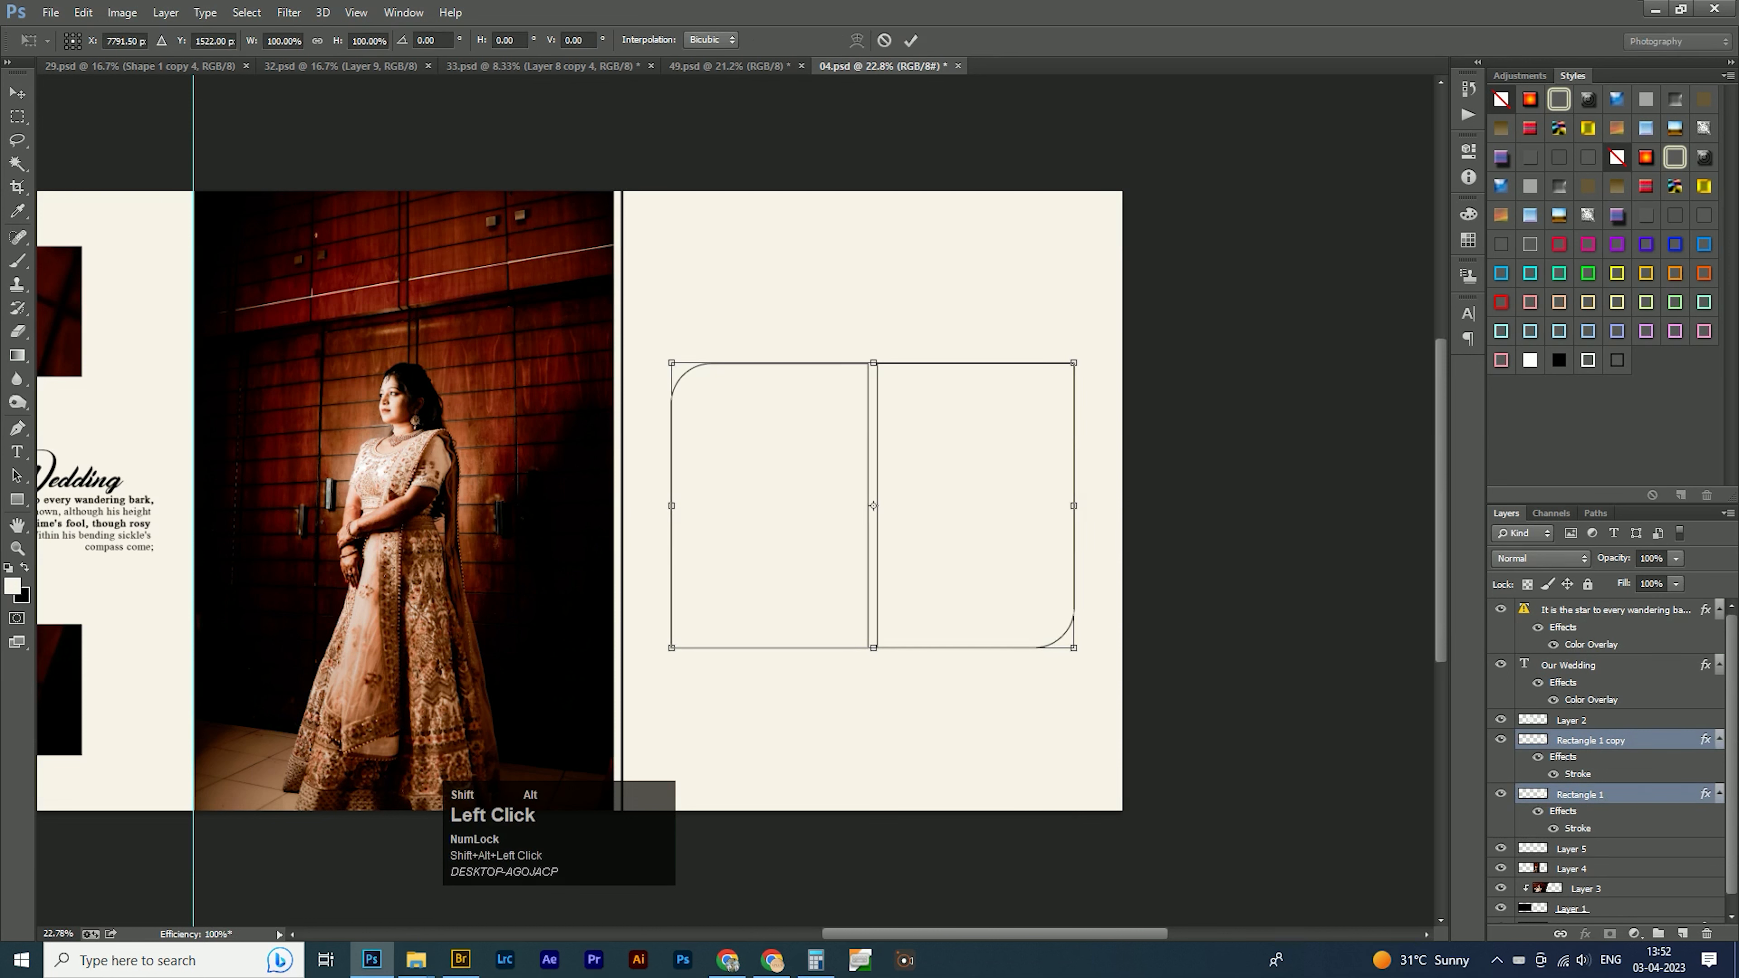
{"action": "left_click_drag", "start_coordinate": [952, 648], "coordinate": [953, 656]}
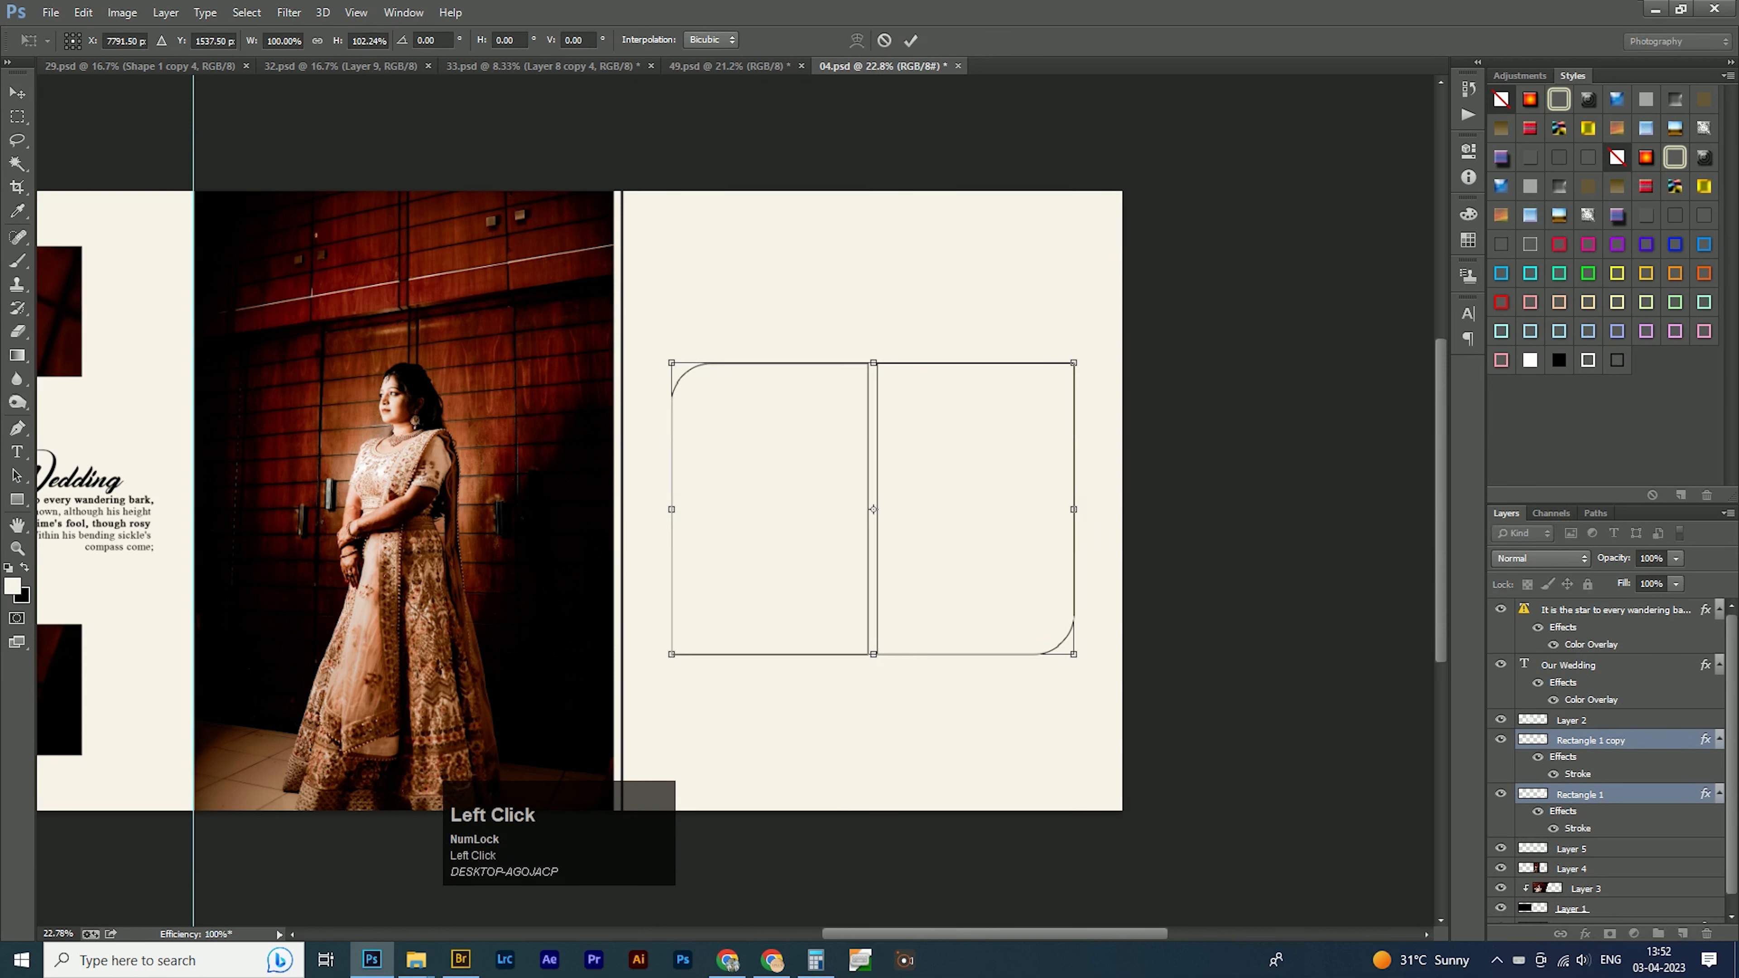
{"action": "double_click", "coordinate": [981, 575]}
Lower the right-hand frame to stagger the pair, and move both frames up together.
{"action": "right_click", "coordinate": [981, 572]}
{"action": "left_click", "coordinate": [991, 584]}
{"action": "left_click_drag", "start_coordinate": [991, 584], "coordinate": [991, 672]}
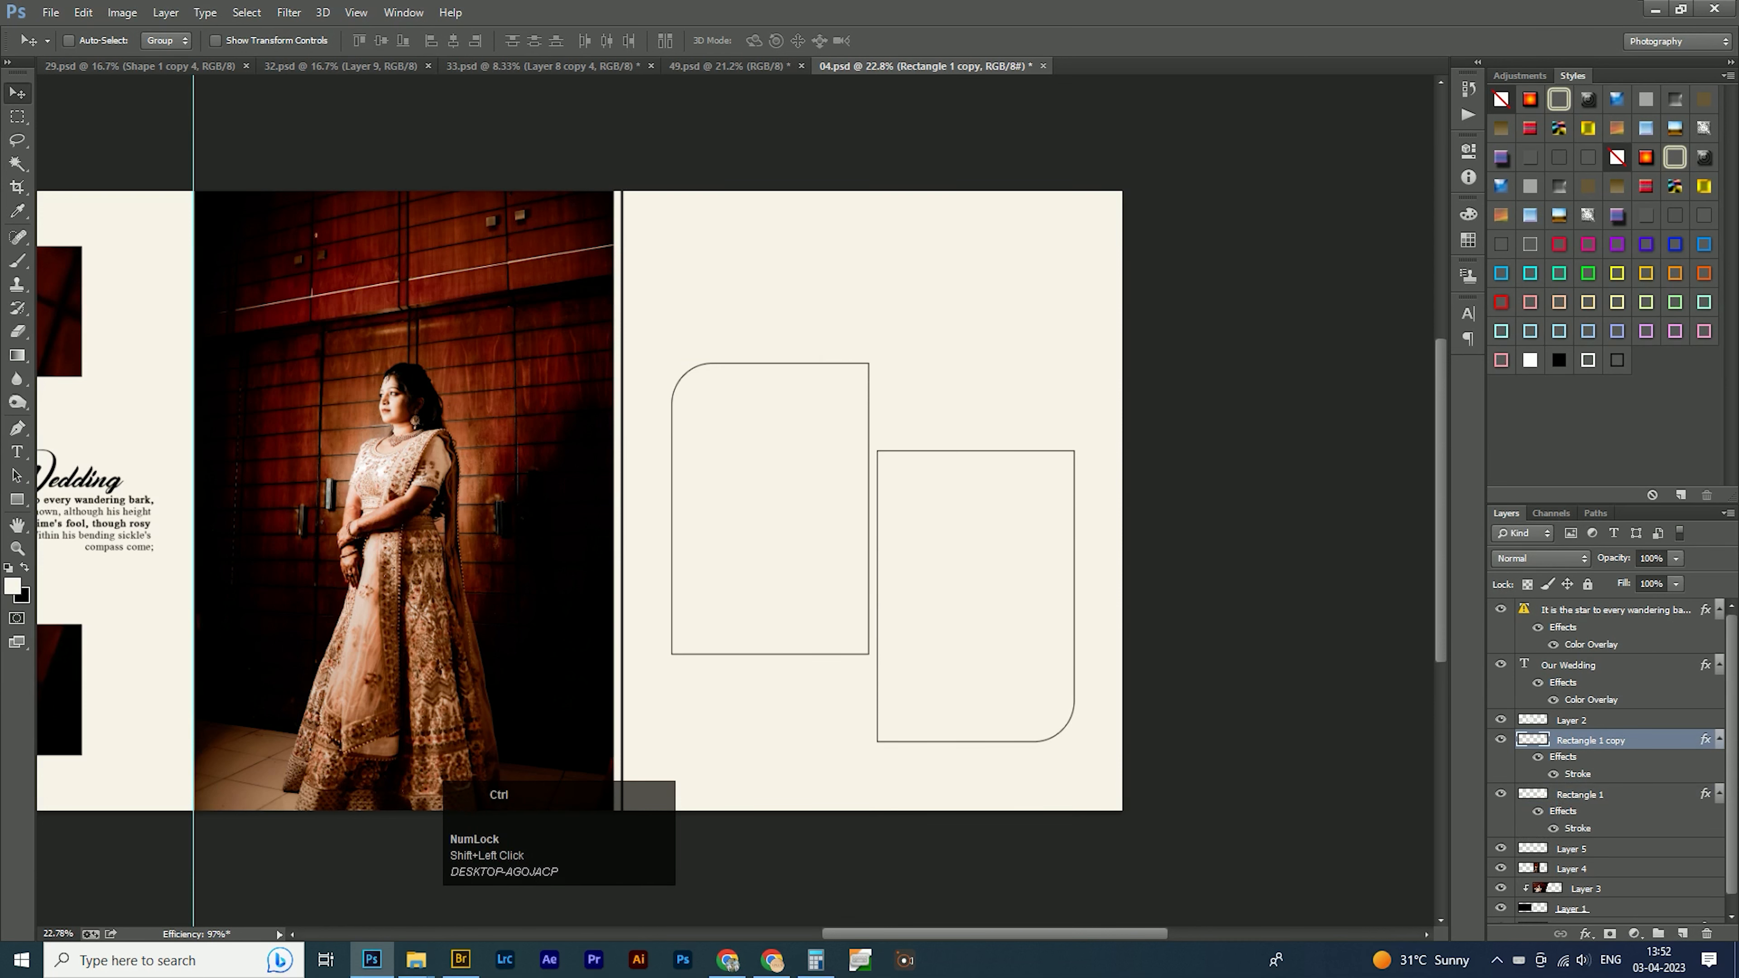
{"action": "left_click", "coordinate": [1580, 794], "text": "ctrl"}
{"action": "left_click_drag", "start_coordinate": [963, 480], "coordinate": [967, 428]}
Increase the stagger between the frames by moving the right-hand frame further down.
{"action": "key", "text": "ctrl+t"}
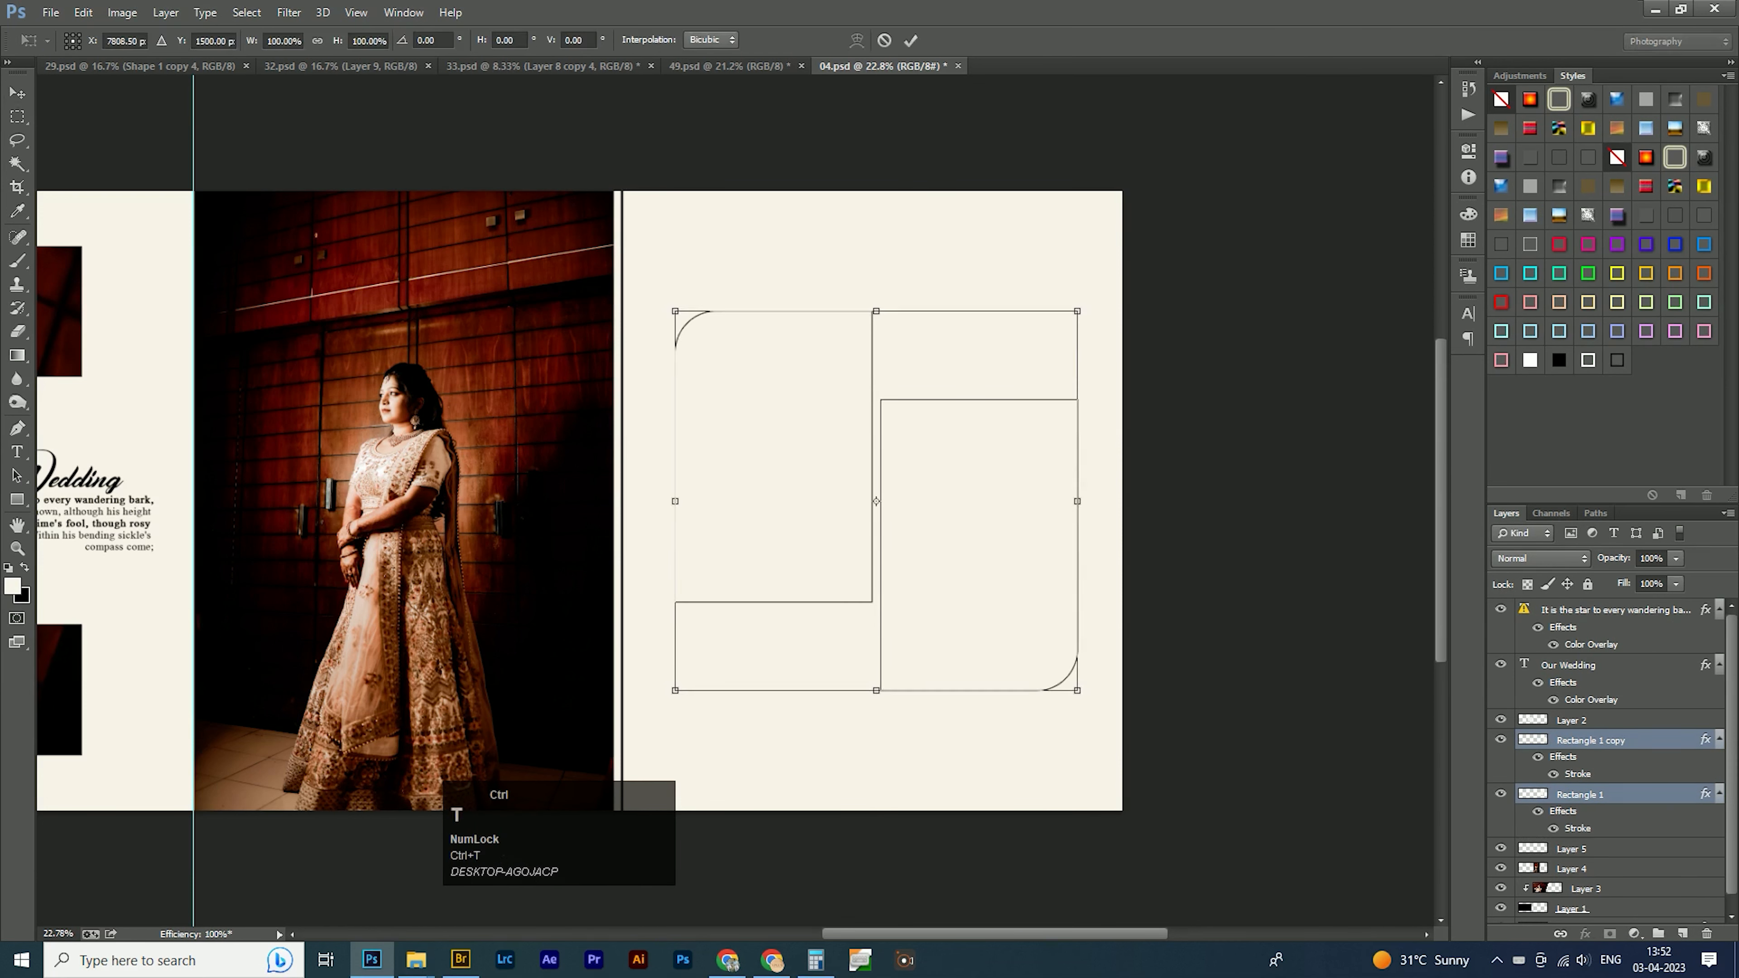
{"action": "left_click_drag", "start_coordinate": [1078, 311], "coordinate": [975, 551]}
{"action": "key", "text": "Return"}
{"action": "left_click_drag", "start_coordinate": [972, 365], "coordinate": [792, 662]}
{"action": "key", "text": "ctrl+t"}
{"action": "double_click", "coordinate": [792, 661]}
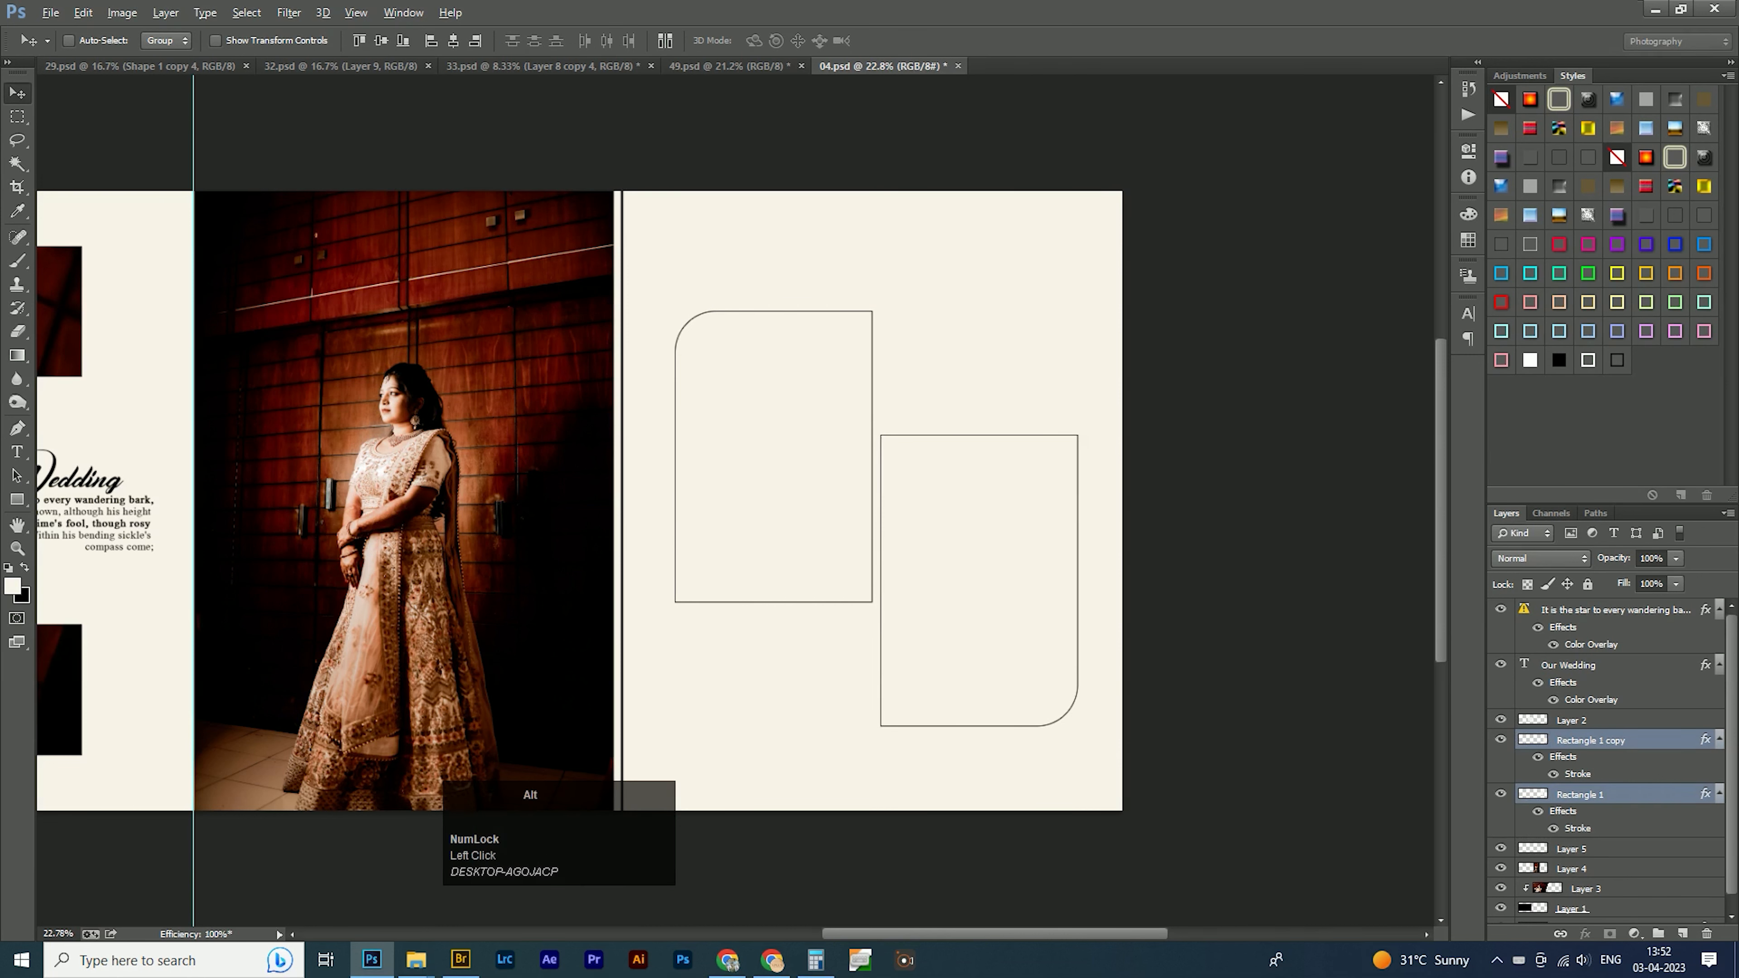
Add a horizontal guide at position 6.
{"action": "key", "text": "alt+v"}
{"action": "type", "text": "e6"}
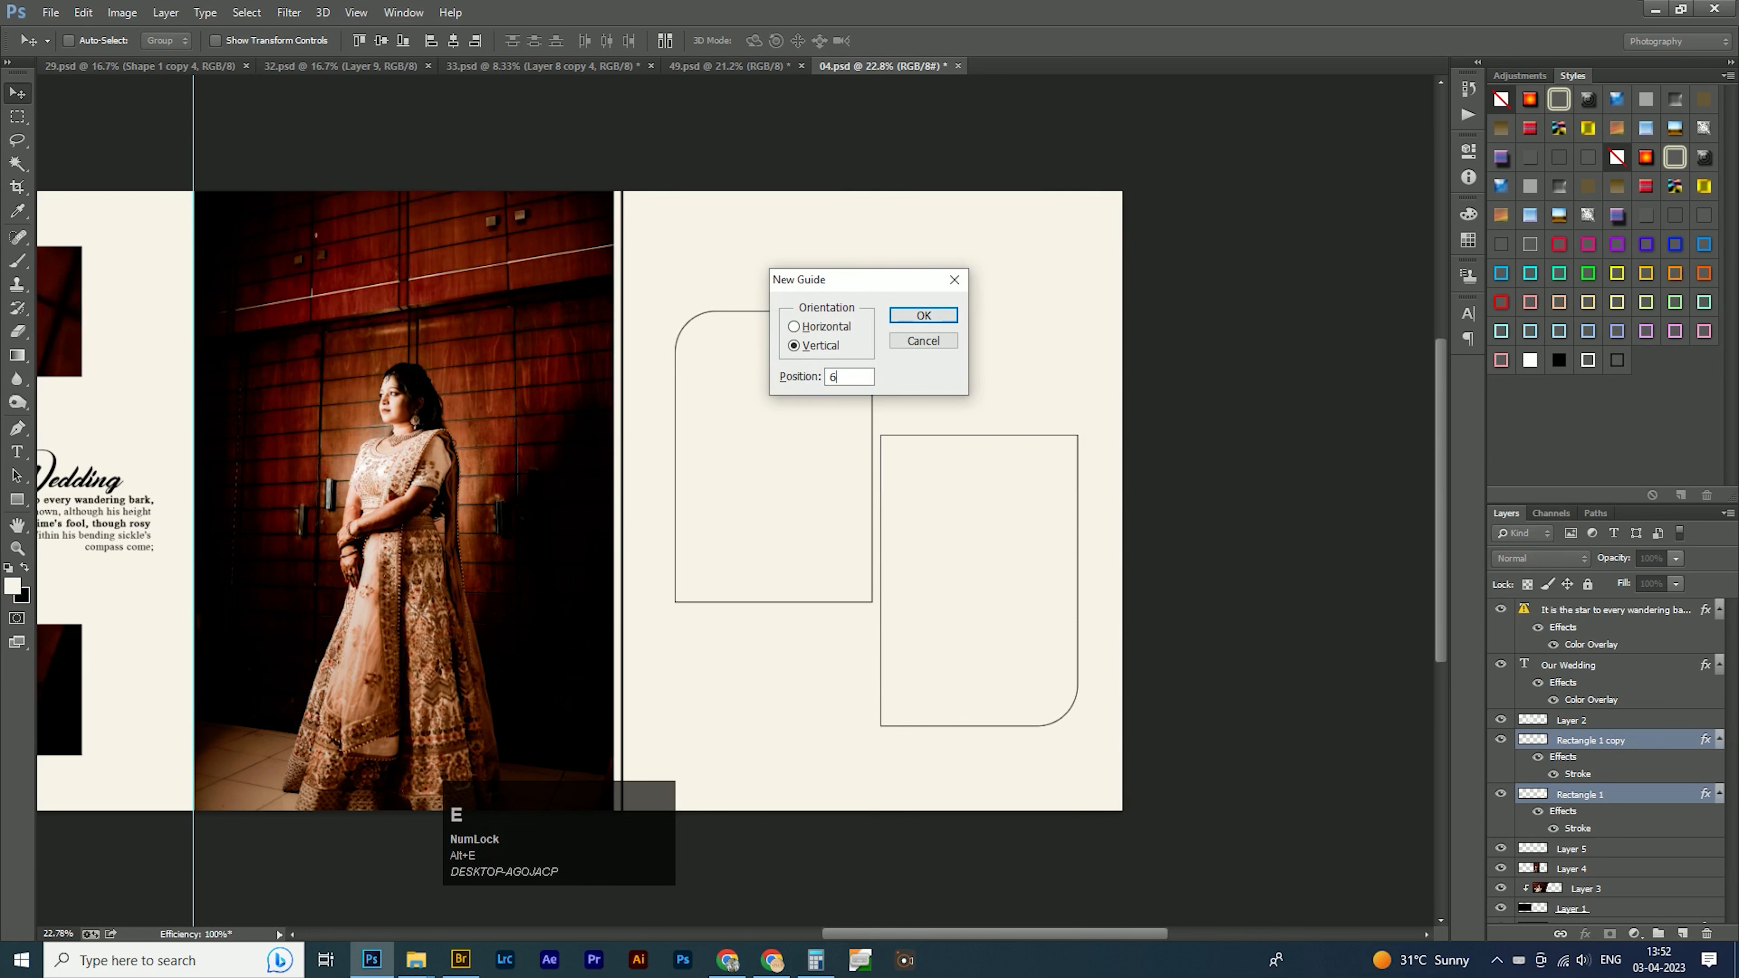
{"action": "left_click", "coordinate": [795, 327]}
{"action": "left_click", "coordinate": [924, 316]}
Scale the two staggered frames down slightly and centre them vertically on the horizontal guide.
{"action": "key", "text": "ctrl+t"}
{"action": "left_click_drag", "start_coordinate": [950, 513], "coordinate": [951, 503]}
{"action": "key", "text": "Return"}
{"action": "key", "text": "ctrl+t"}
{"action": "left_click_drag", "start_coordinate": [1077, 708], "coordinate": [1075, 706]}
{"action": "double_click", "coordinate": [1027, 657]}
{"action": "key", "text": "shift+Left"}
{"action": "key", "text": "shift+Right"}
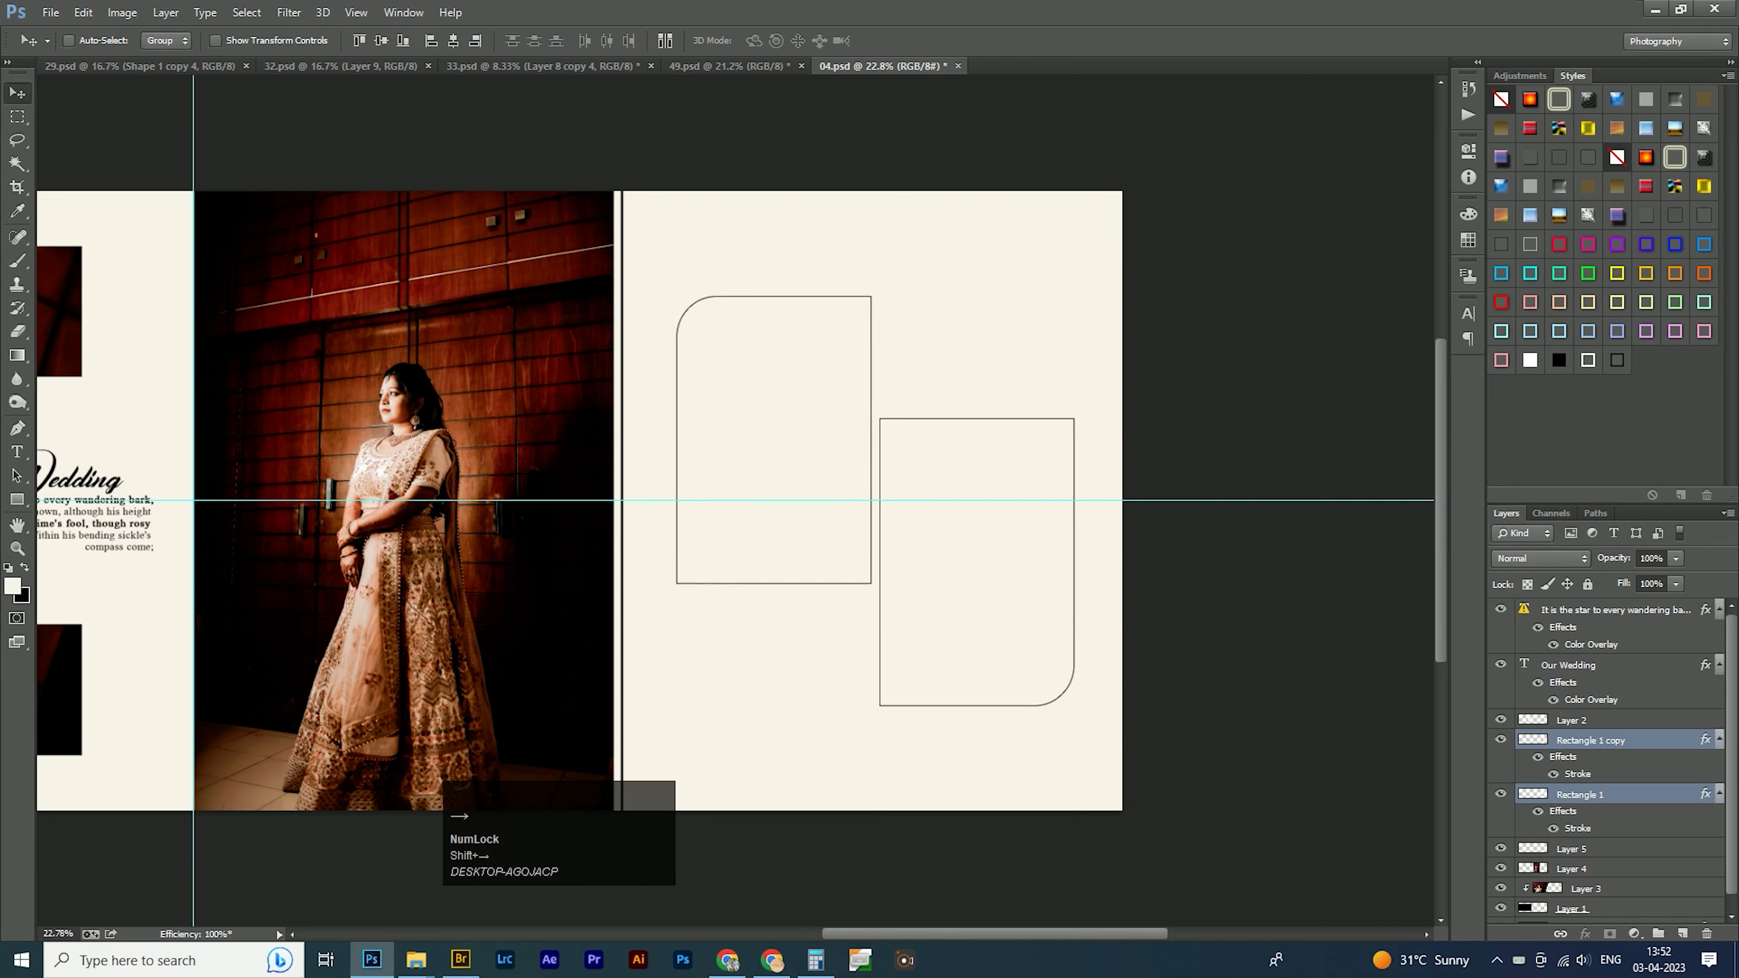
Draw a flower-like custom shape about 200 × 194 px above the right-hand frame and apply a solid black style.
{"action": "key", "text": "u"}
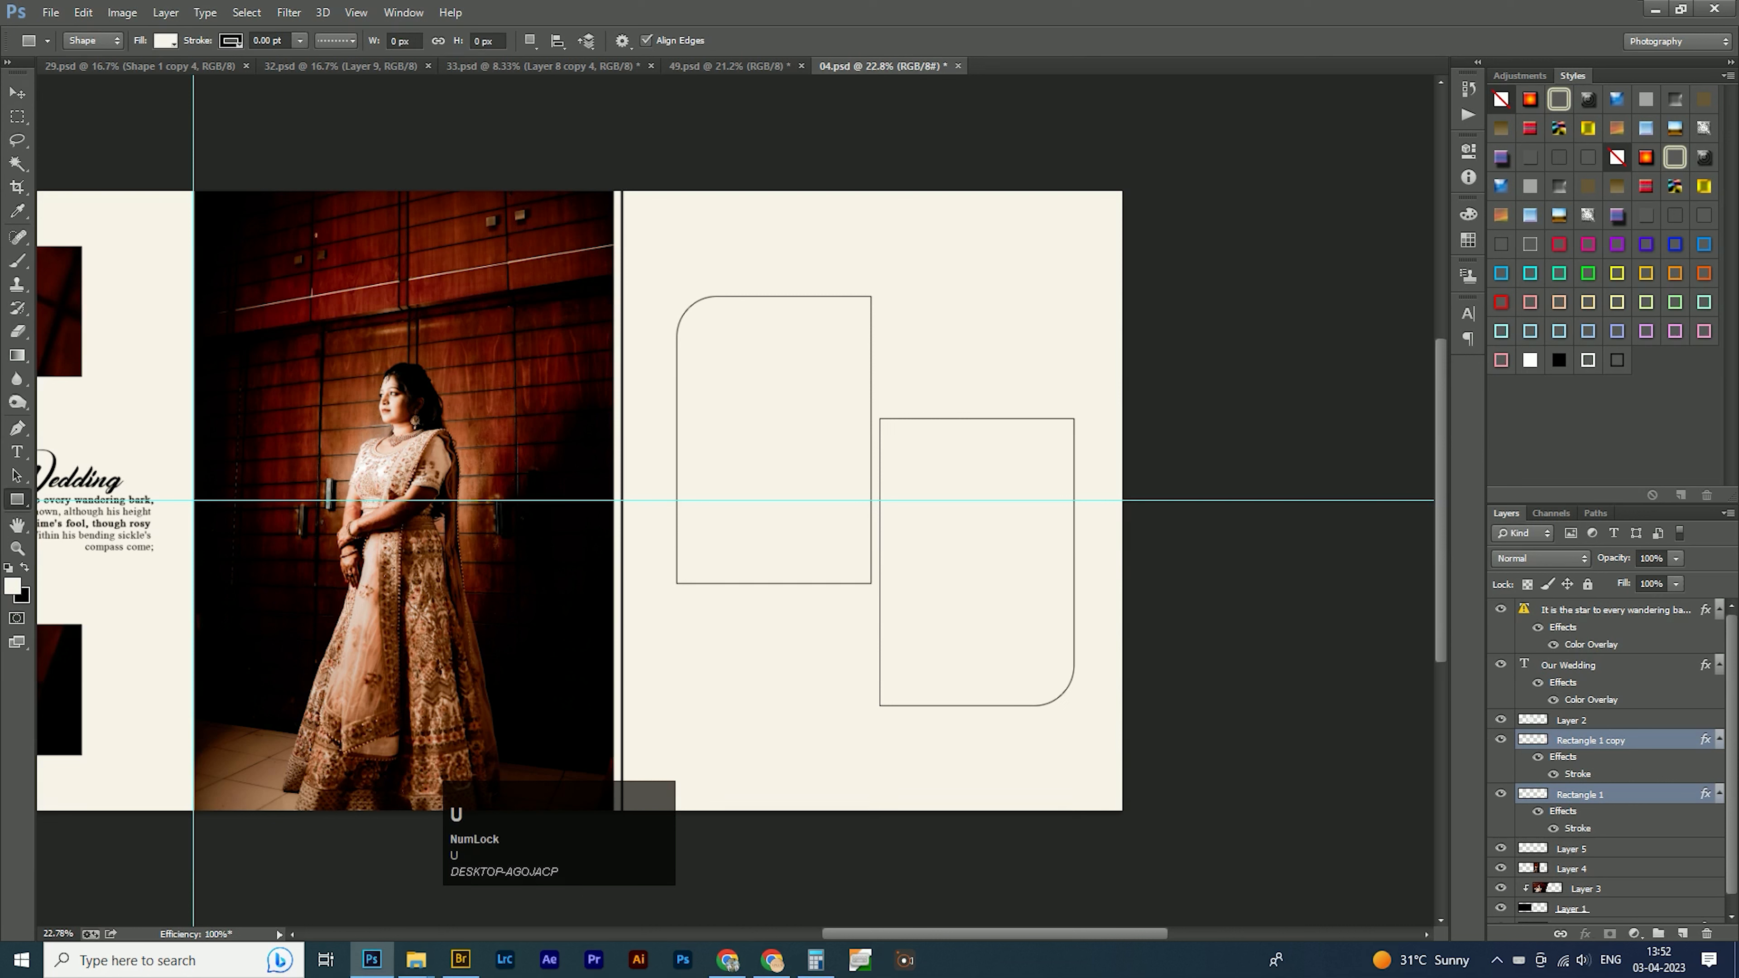
{"action": "right_click", "coordinate": [17, 499]}
{"action": "left_click", "coordinate": [96, 585]}
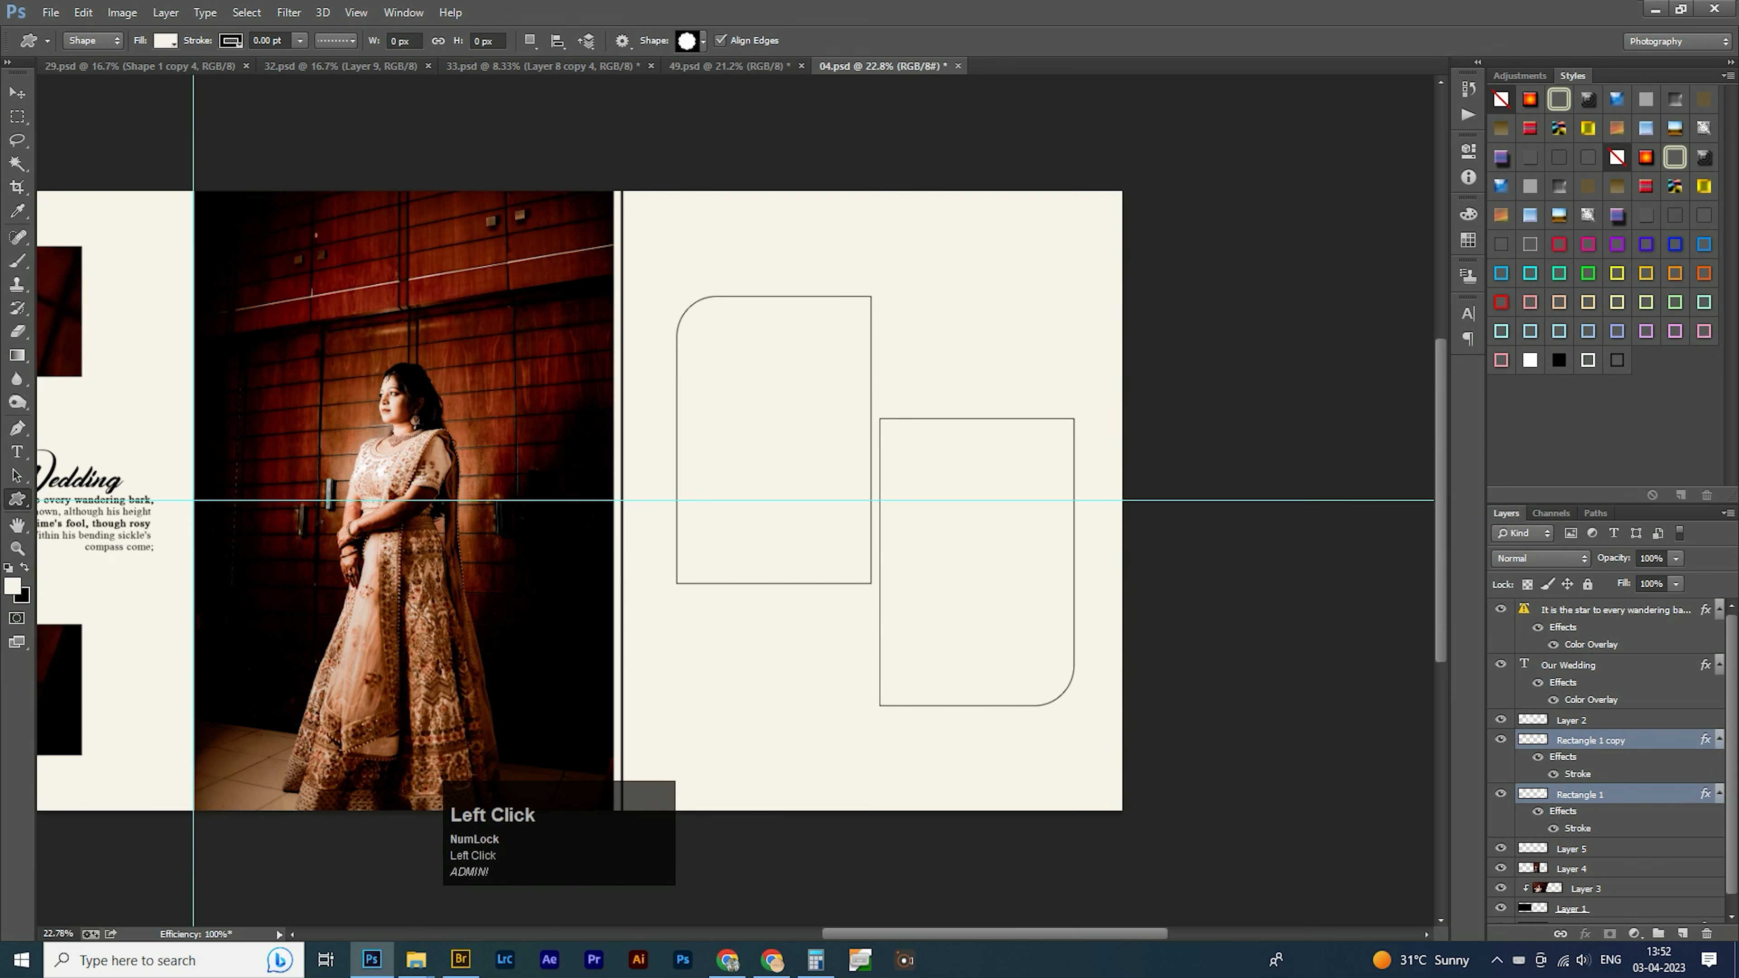
{"action": "left_click", "coordinate": [703, 41]}
{"action": "scroll", "coordinate": [820, 343], "scroll_direction": "down", "scroll_amount": 2}
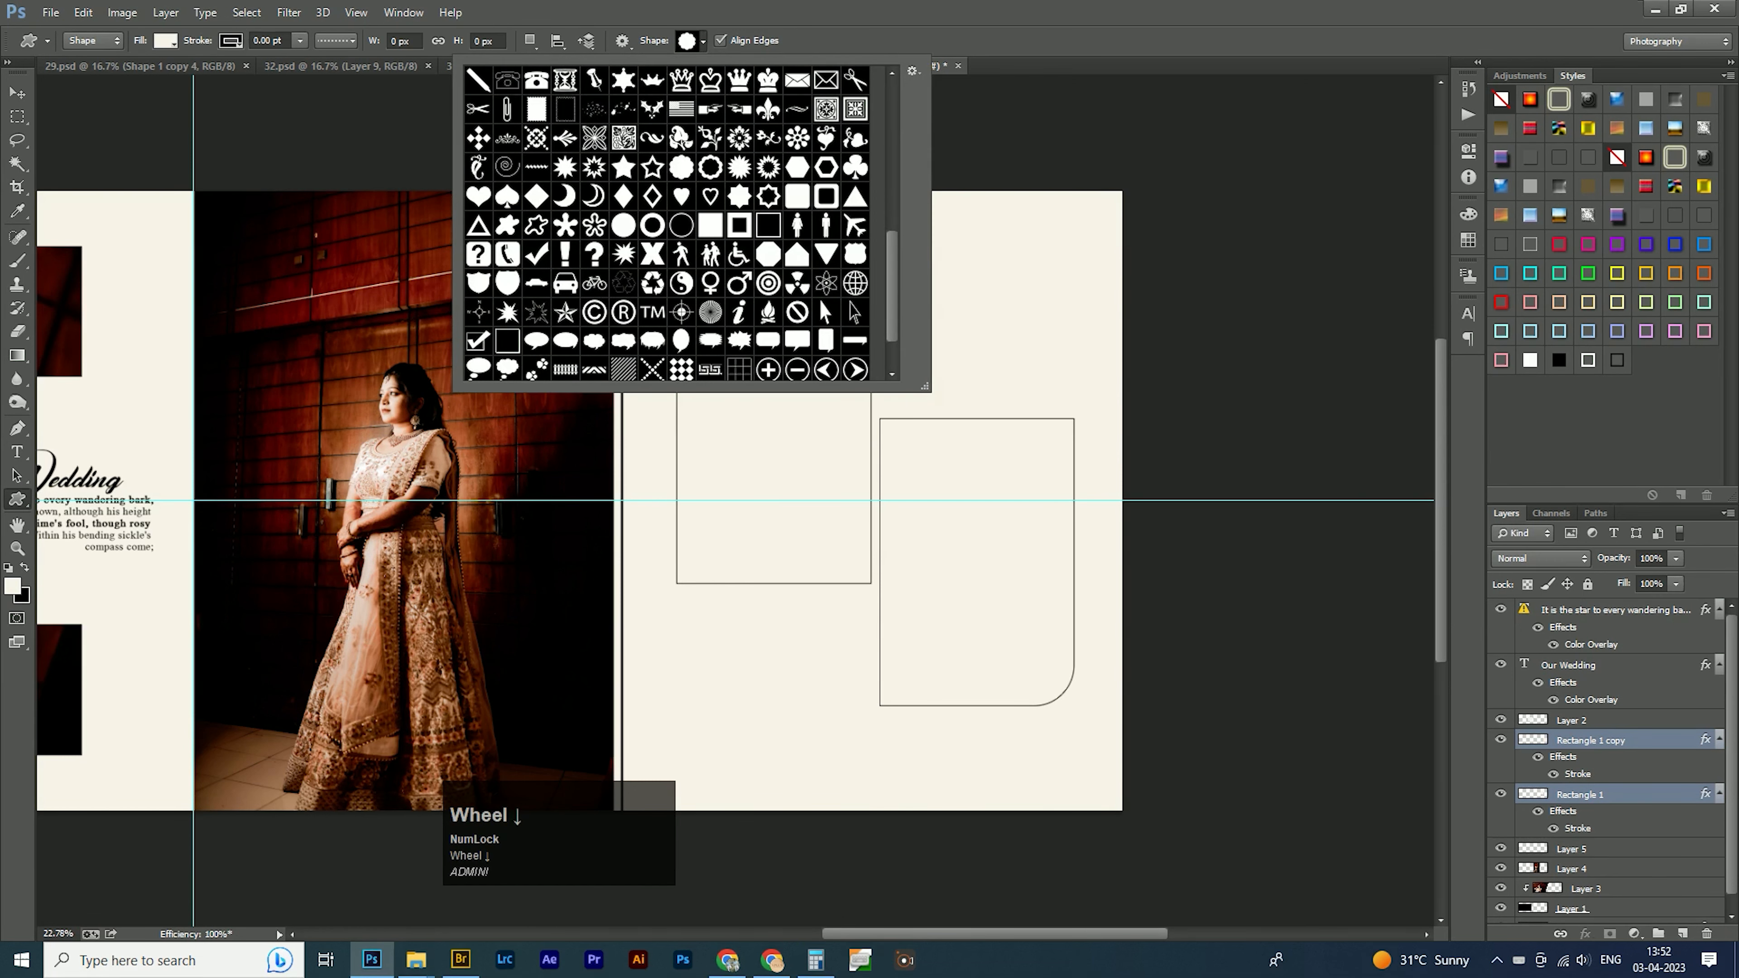
{"action": "left_click", "coordinate": [820, 301]}
{"action": "left_click_drag", "start_coordinate": [973, 323], "coordinate": [1016, 367]}
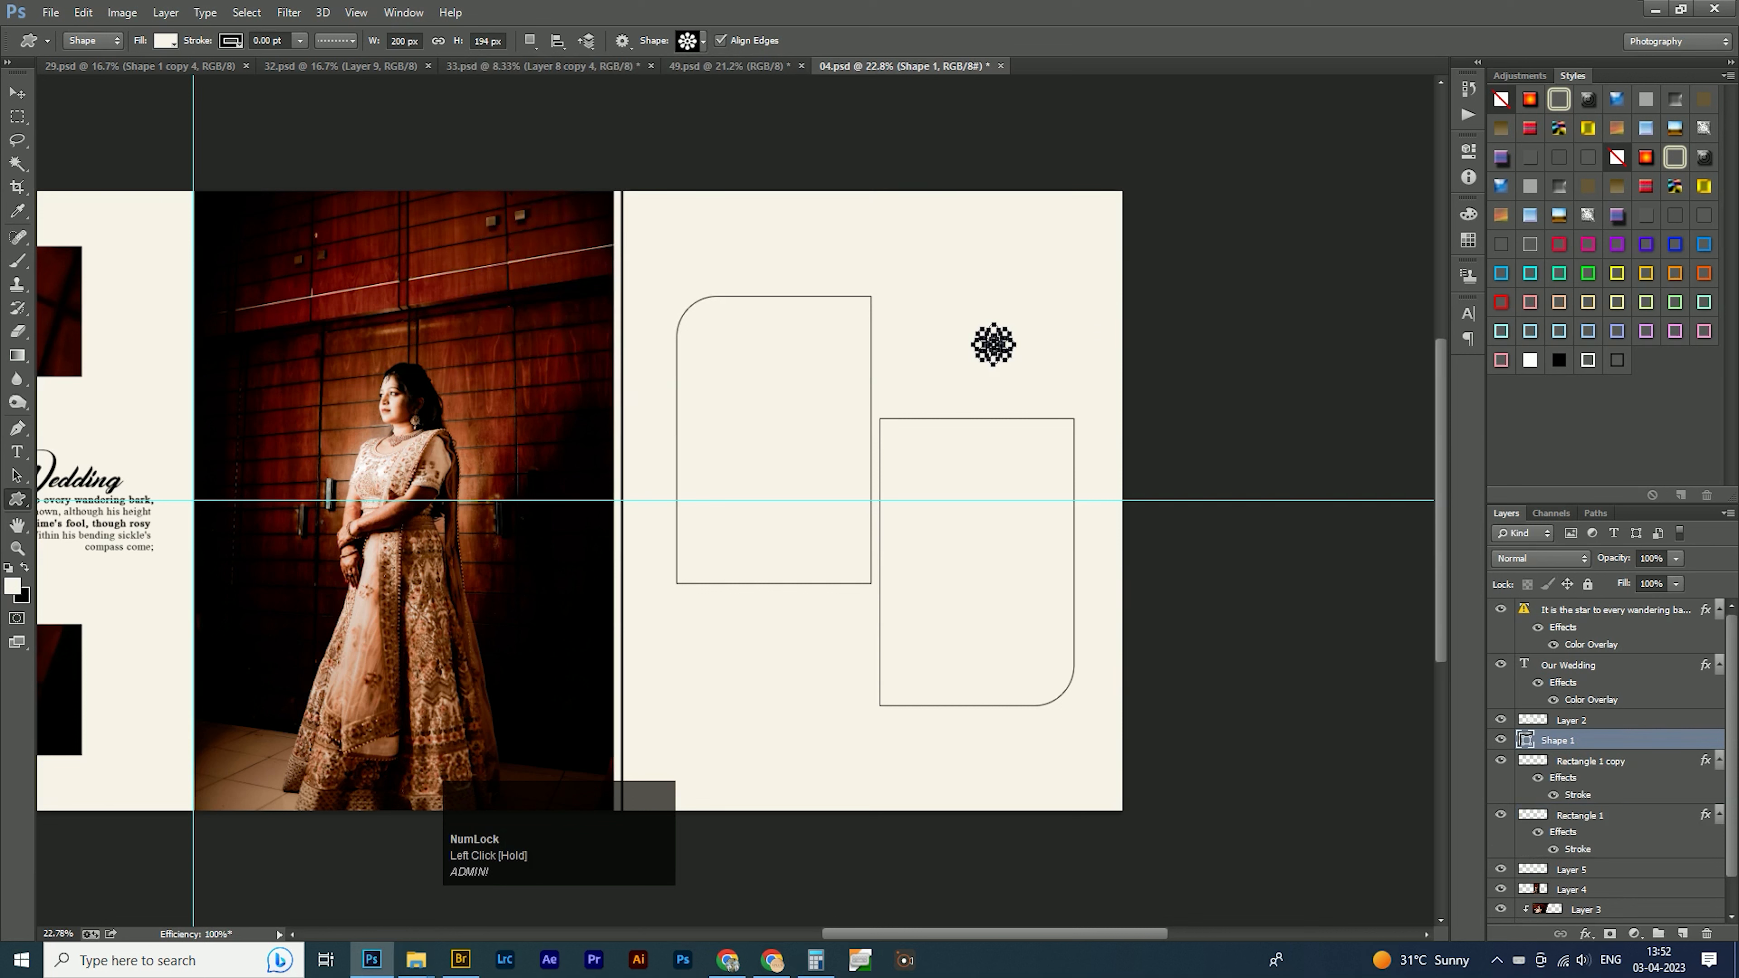
{"action": "left_click", "coordinate": [1559, 361]}
Duplicate the black flower ornament and set a smaller version to the left of the large one.
{"action": "key", "text": "v"}
{"action": "left_click_drag", "start_coordinate": [994, 345], "coordinate": [960, 346]}
{"action": "key", "text": "ctrl+t"}
{"action": "key", "text": "Return"}
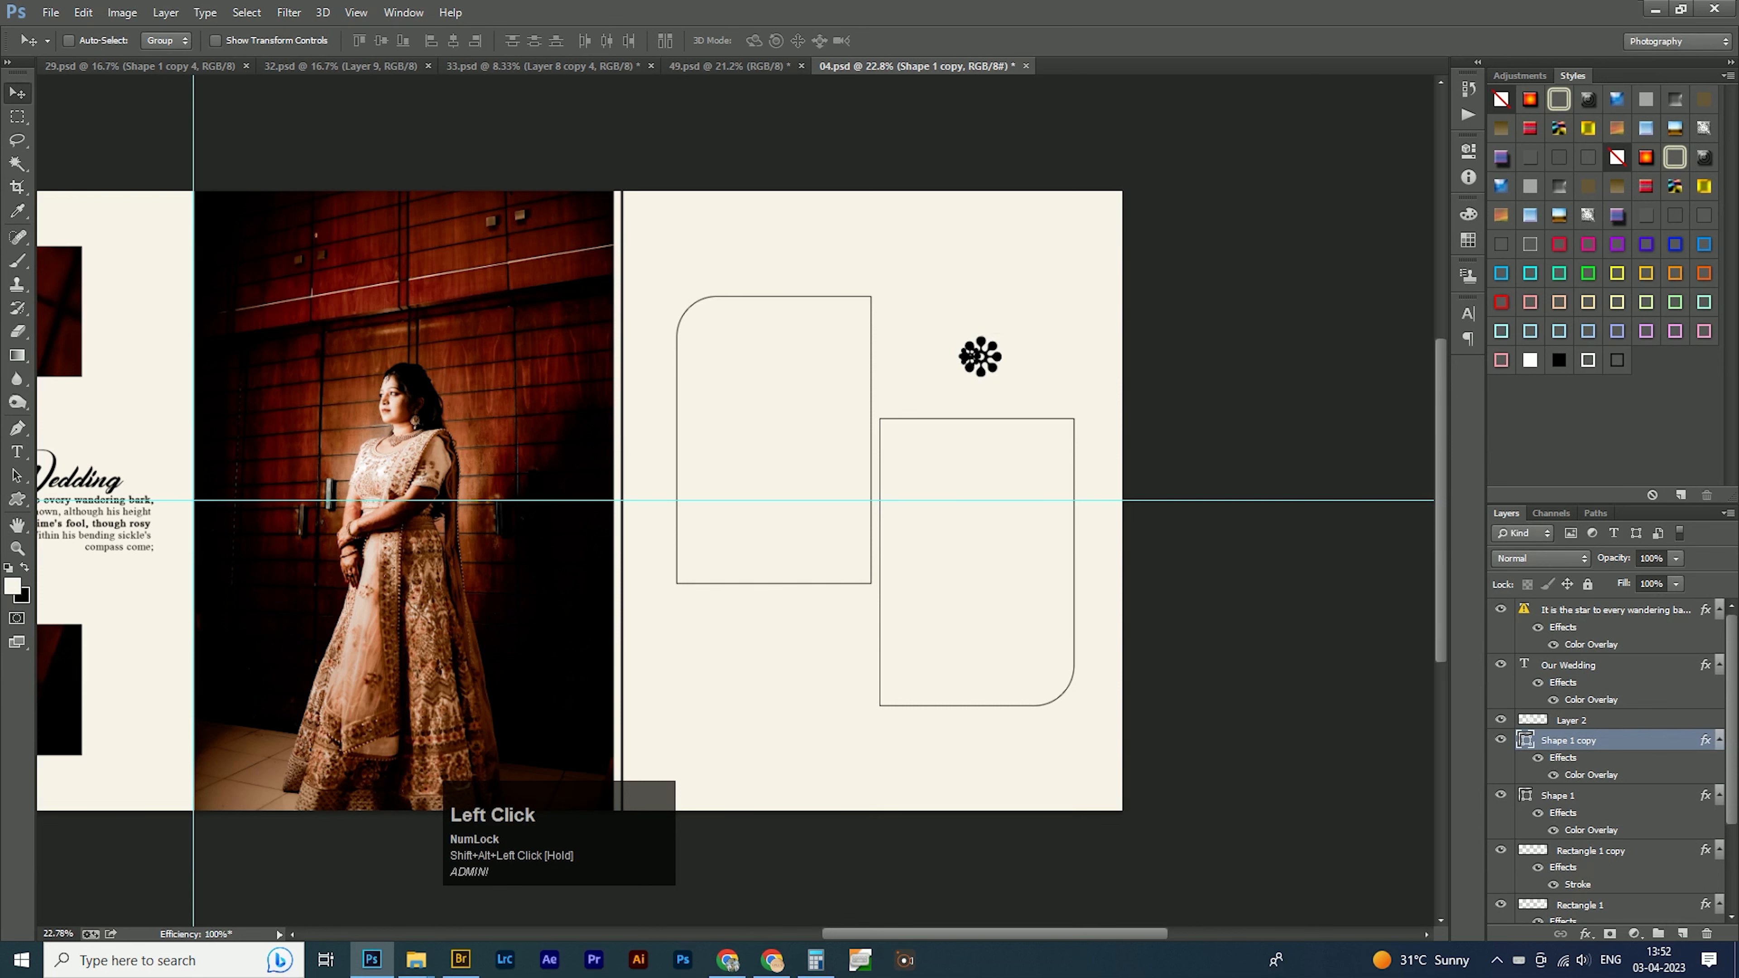
{"action": "scroll", "coordinate": [986, 353], "scroll_direction": "up", "scroll_amount": 5, "text": "alt"}
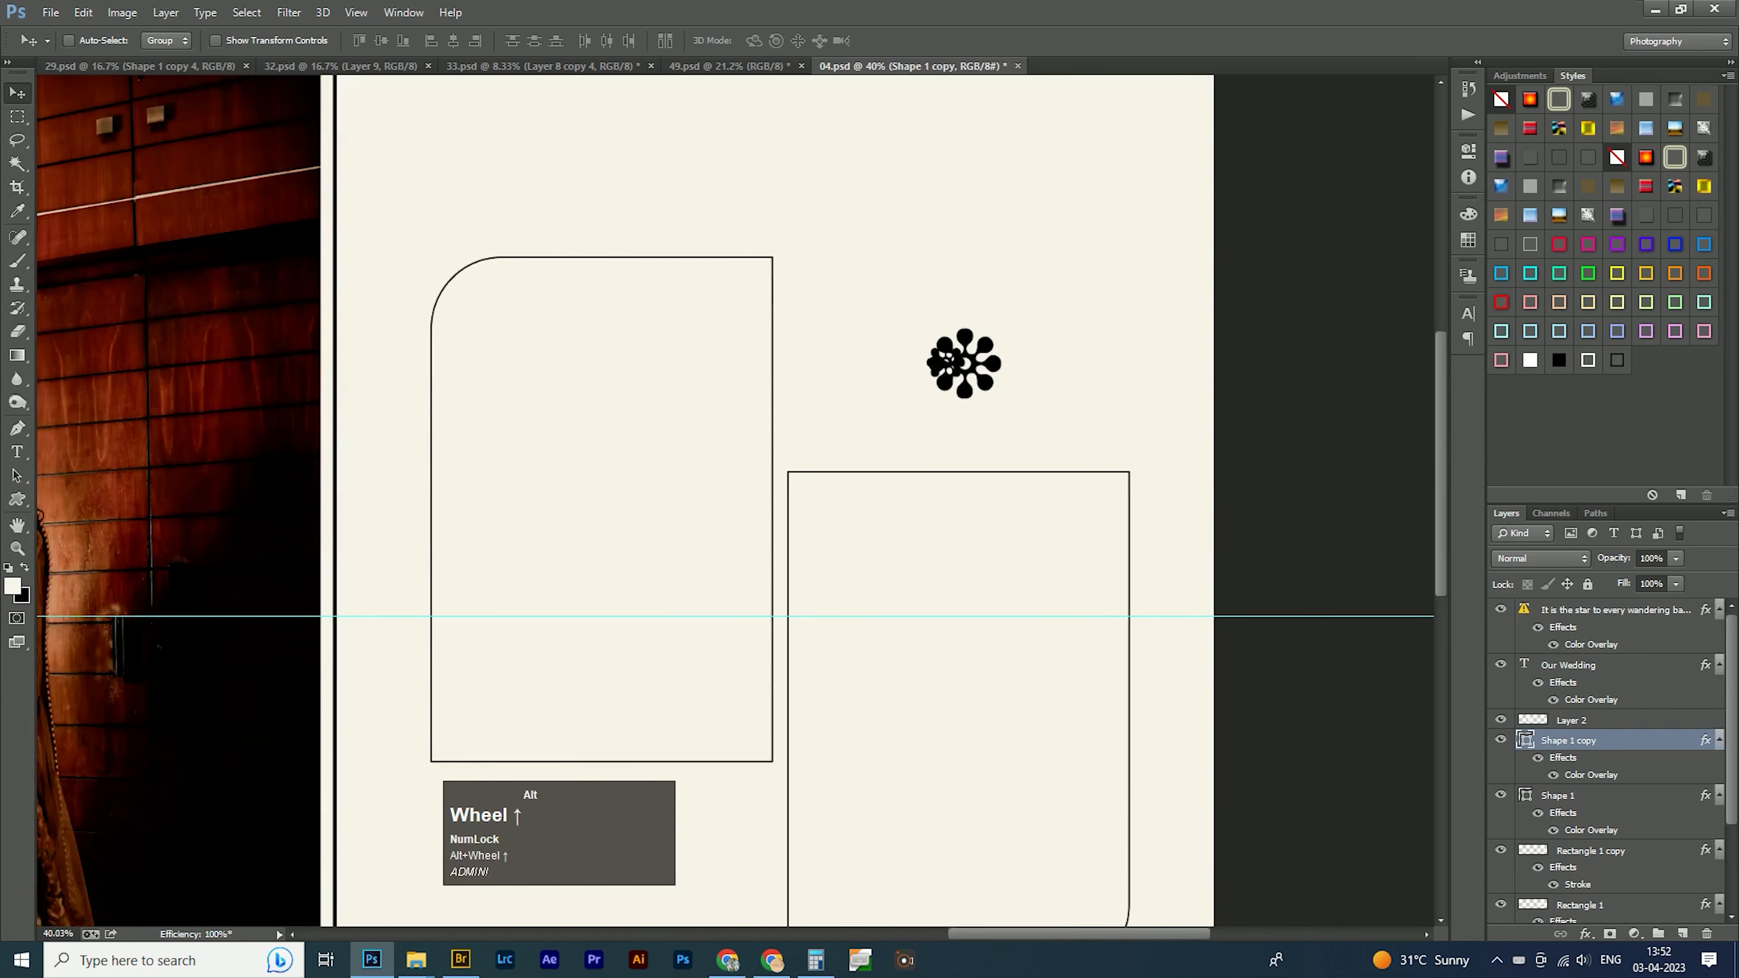
{"action": "key", "text": "ctrl+t"}
{"action": "left_click_drag", "start_coordinate": [940, 334], "coordinate": [833, 346], "text": "alt+shift"}
{"action": "double_click", "coordinate": [837, 347]}
{"action": "key", "text": "ctrl+t"}
{"action": "double_click", "coordinate": [834, 352]}
Align the two flowers by their vertical centres and duplicate the small one to the large flower's right side.
{"action": "left_click_drag", "start_coordinate": [764, 261], "coordinate": [907, 360], "text": "ctrl"}
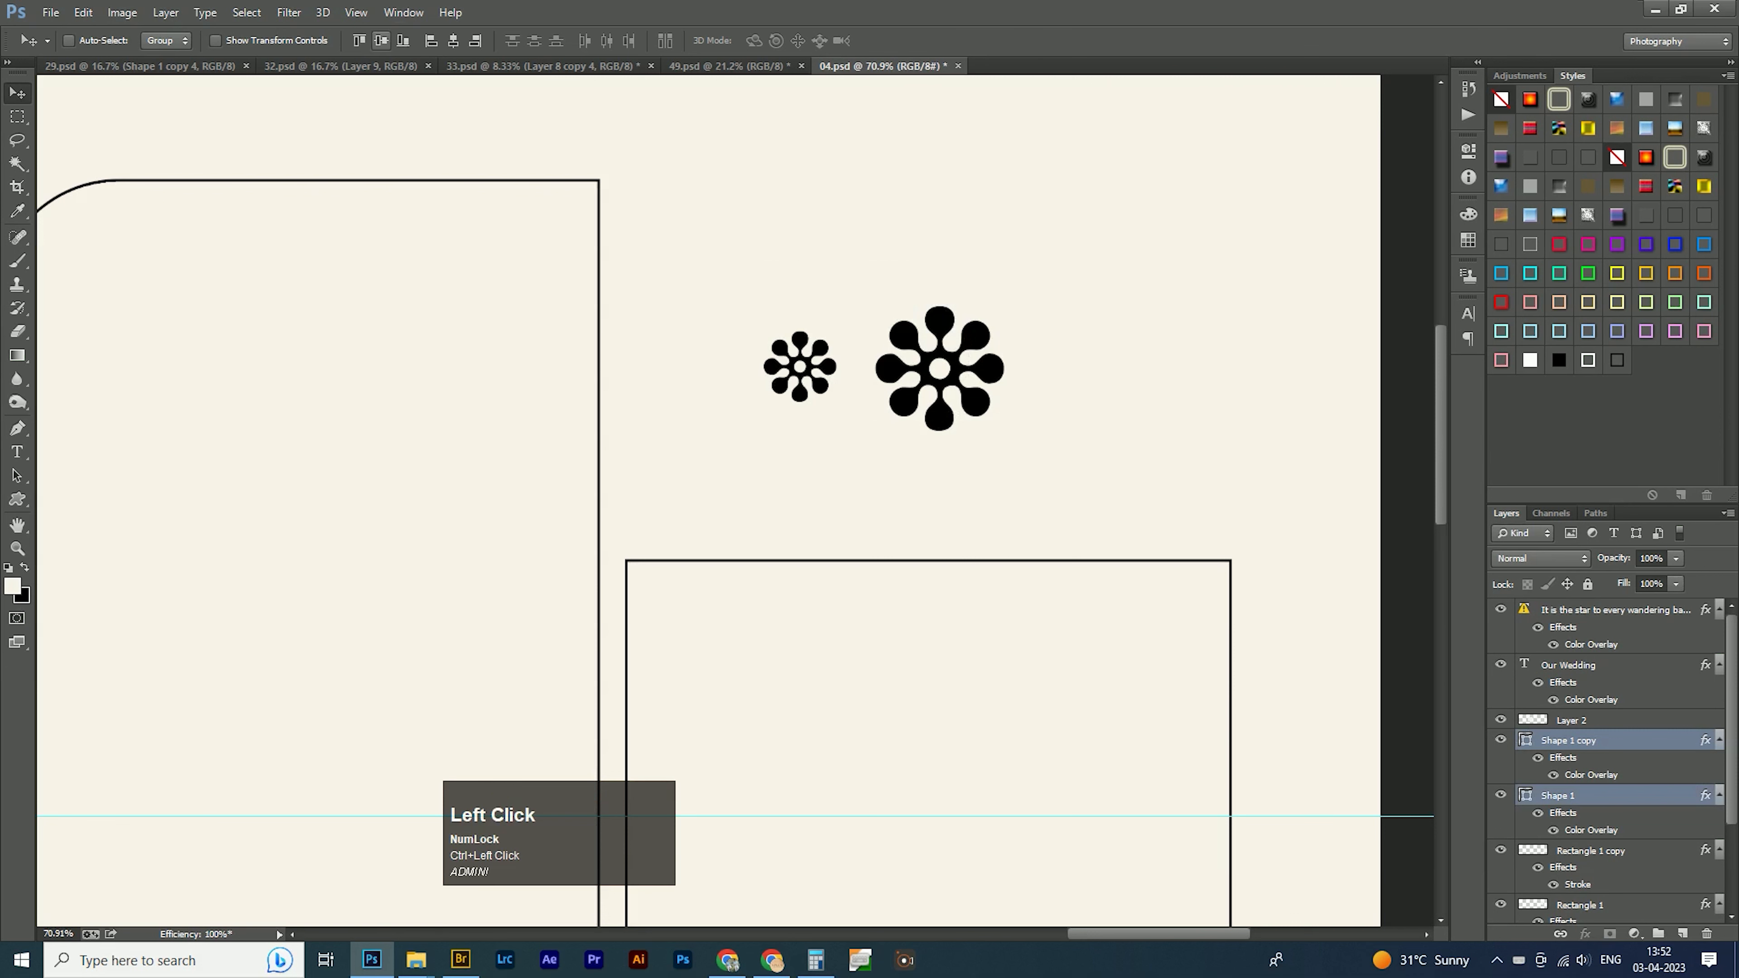
{"action": "left_click", "coordinate": [382, 40]}
{"action": "key", "text": "alt+Right"}
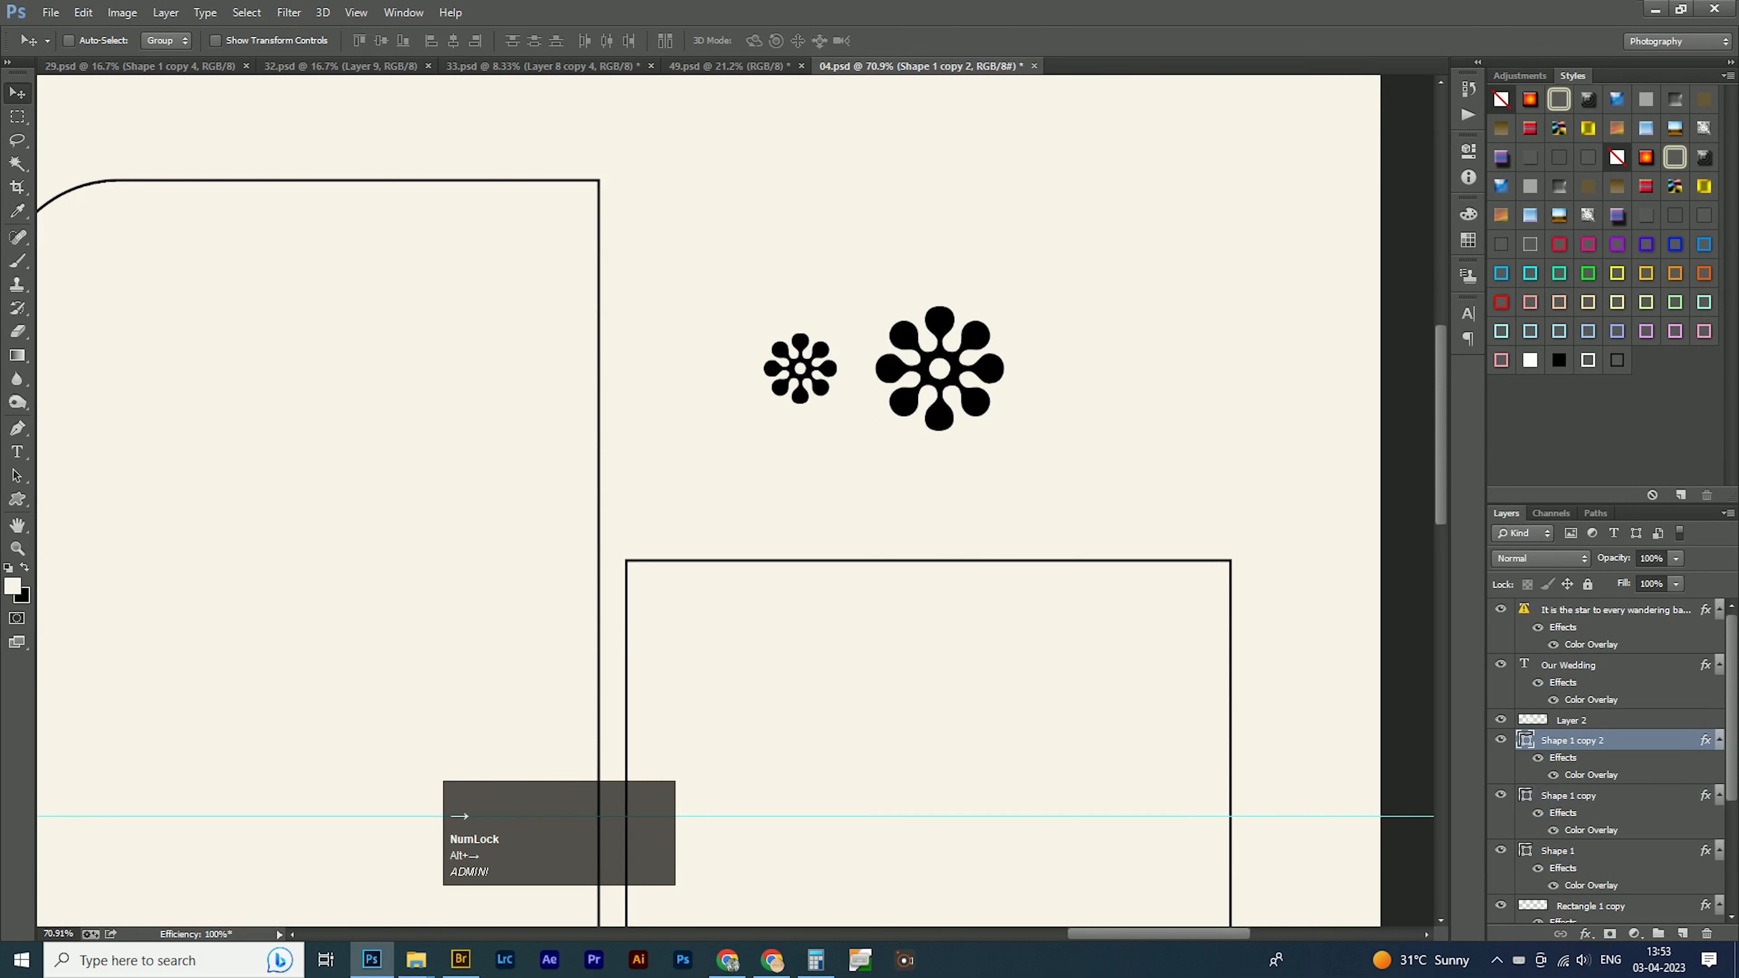
{"action": "left_click_drag", "start_coordinate": [828, 363], "coordinate": [1134, 364], "text": "shift"}
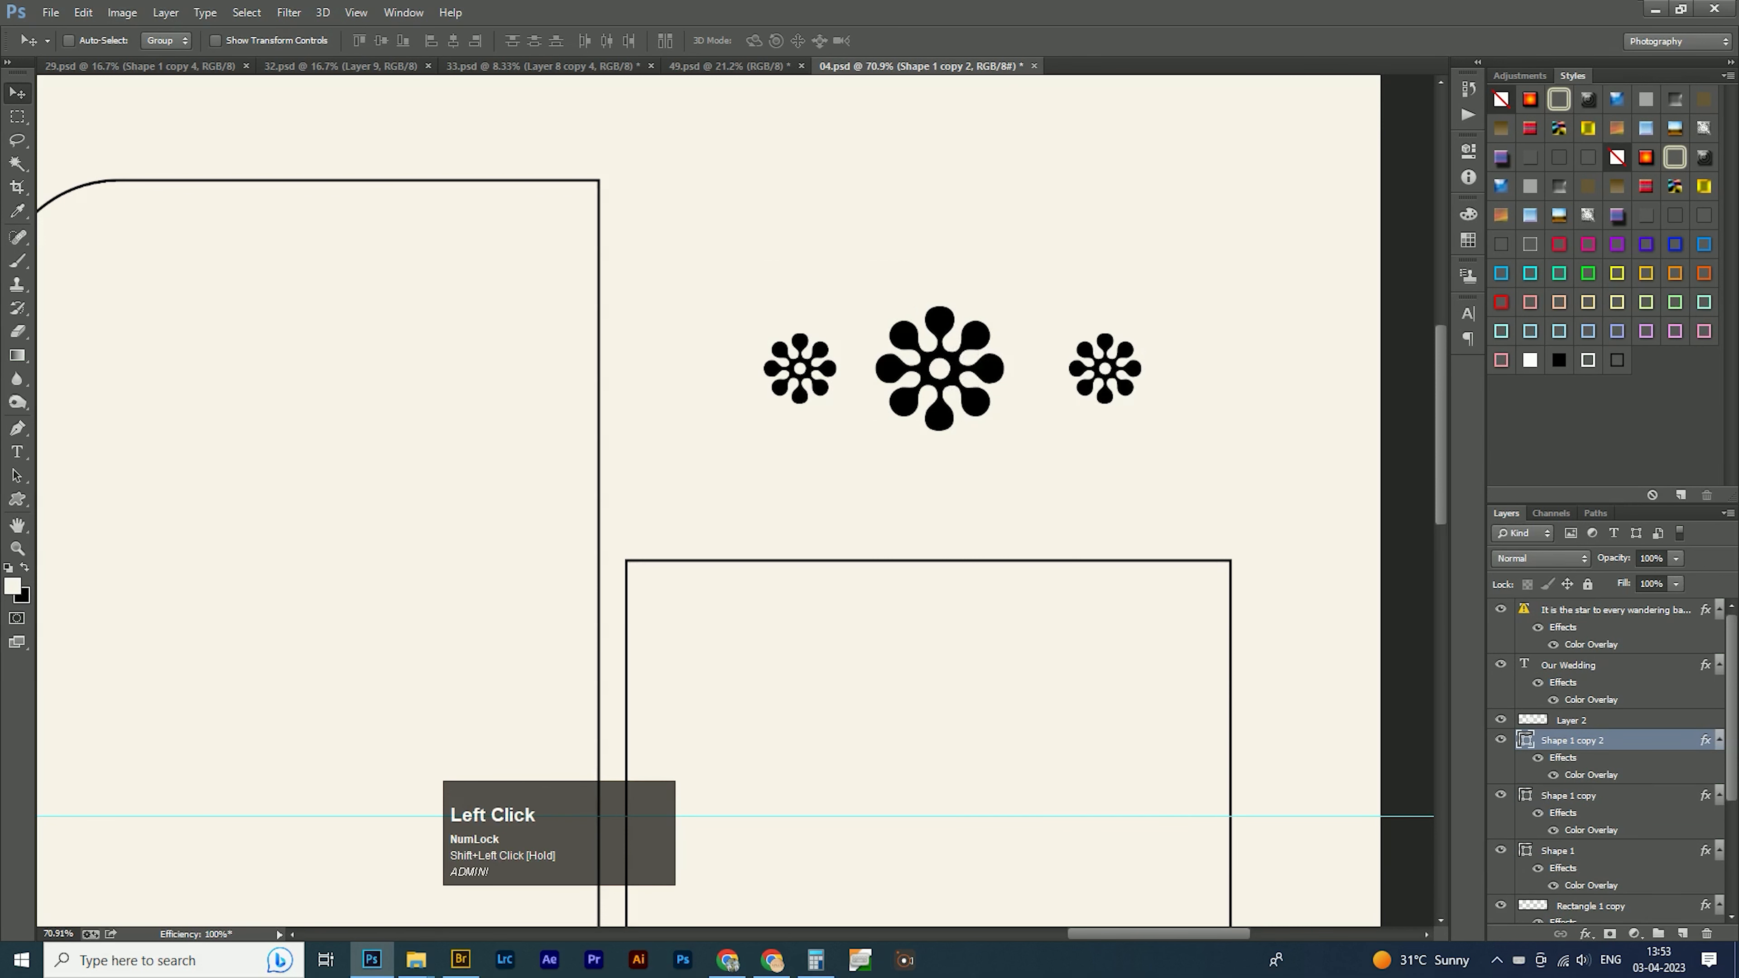
Nudge the two small flowers left together until they sit evenly spaced on both sides of the large flower.
{"action": "left_click_drag", "start_coordinate": [757, 266], "coordinate": [1250, 407], "text": "ctrl"}
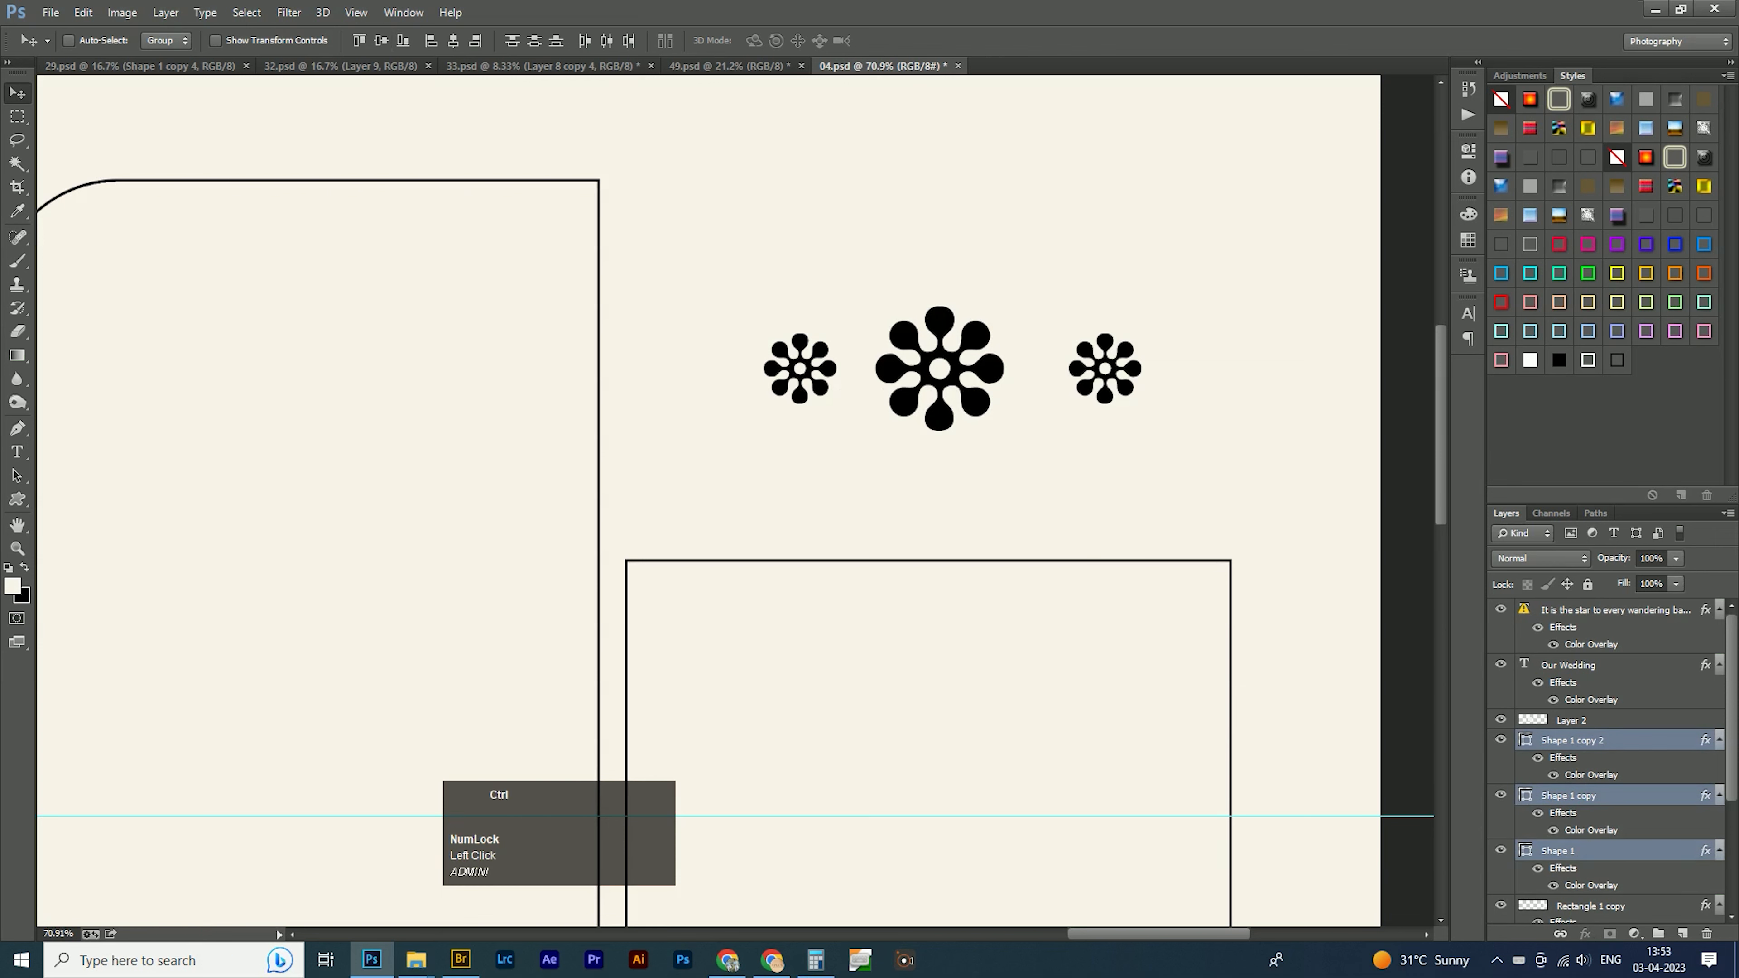
{"action": "left_click", "coordinate": [1123, 363], "text": "ctrl"}
{"action": "left_click", "coordinate": [826, 367], "text": "ctrl+shift"}
{"action": "key", "text": "shift+Left"}
{"action": "key", "text": "shift+Left"}
{"action": "key", "text": "shift+Left"}
{"action": "key", "text": "shift+Left"}
{"action": "key", "text": "shift+Right"}
{"action": "key", "text": "Right"}
{"action": "key", "text": "Right"}
{"action": "key", "text": "Right"}
{"action": "key", "text": "Right"}
{"action": "key", "text": "Right"}
{"action": "key", "text": "Left"}
{"action": "key", "text": "Left"}
{"action": "key", "text": "Left"}
{"action": "key", "text": "Left"}
{"action": "key", "text": "Left"}
{"action": "key", "text": "Left"}
{"action": "key", "text": "Left"}
{"action": "key", "text": "Left"}
{"action": "key", "text": "Left"}
{"action": "key", "text": "Left"}
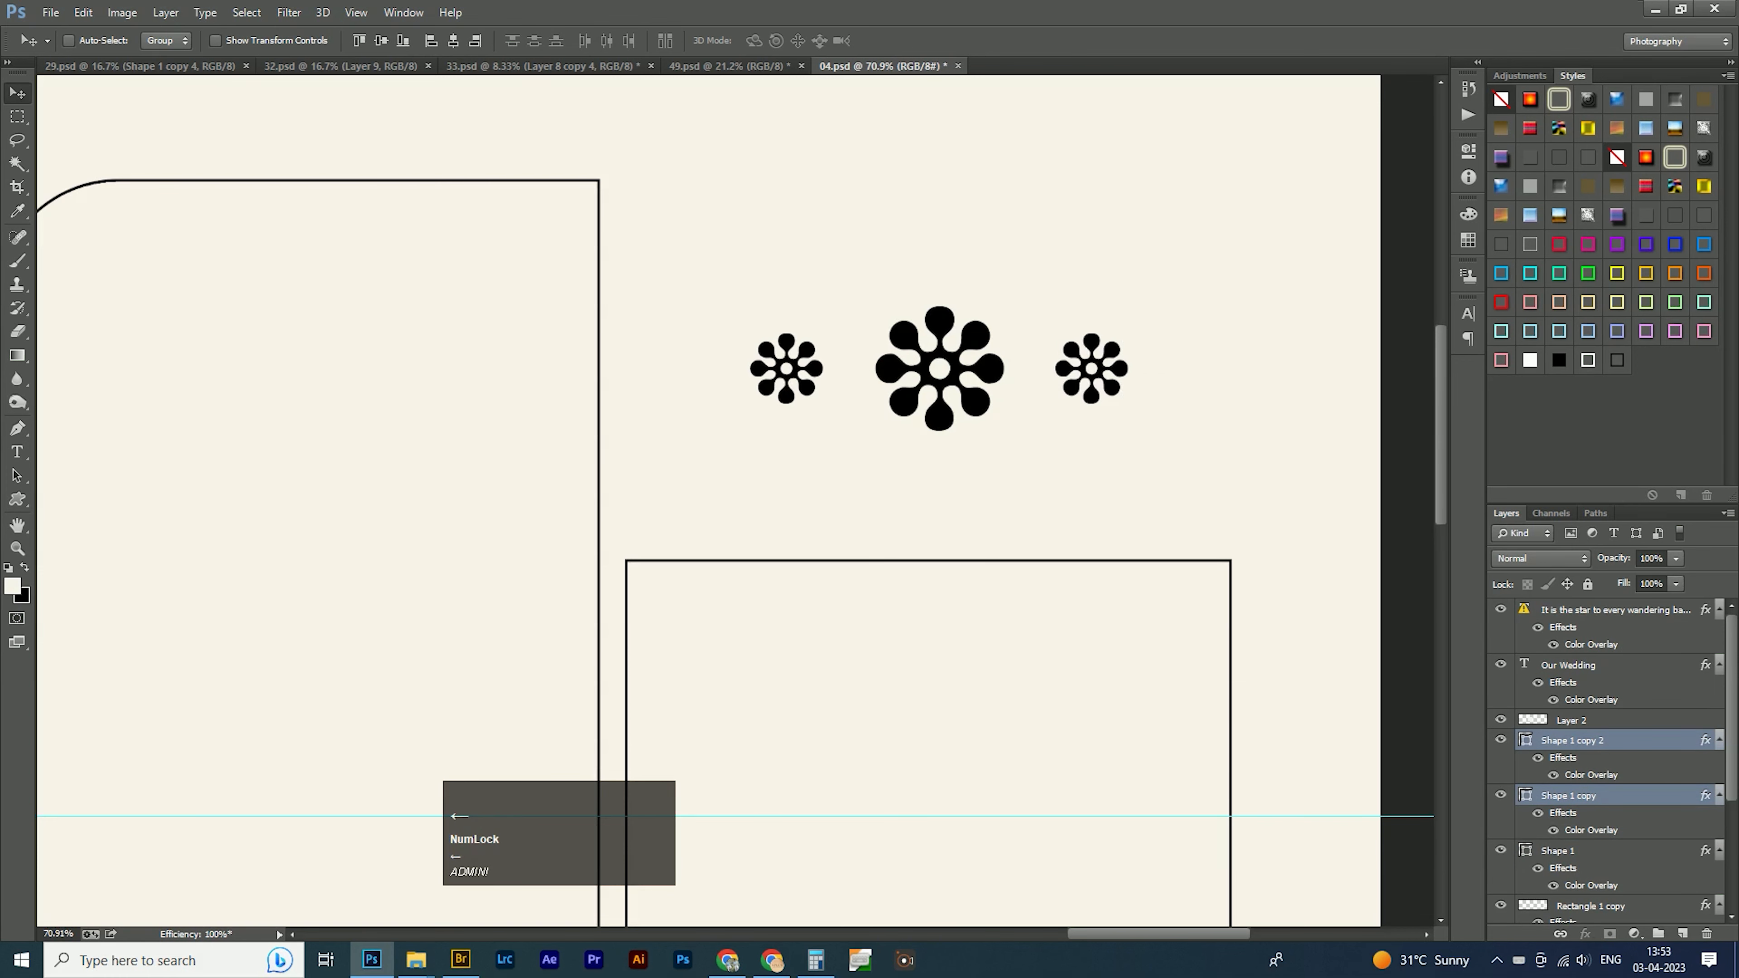
{"action": "key", "text": "Left"}
Select all three flowers and scale the row down around its centre to about 61%.
{"action": "key", "text": "ctrl+0"}
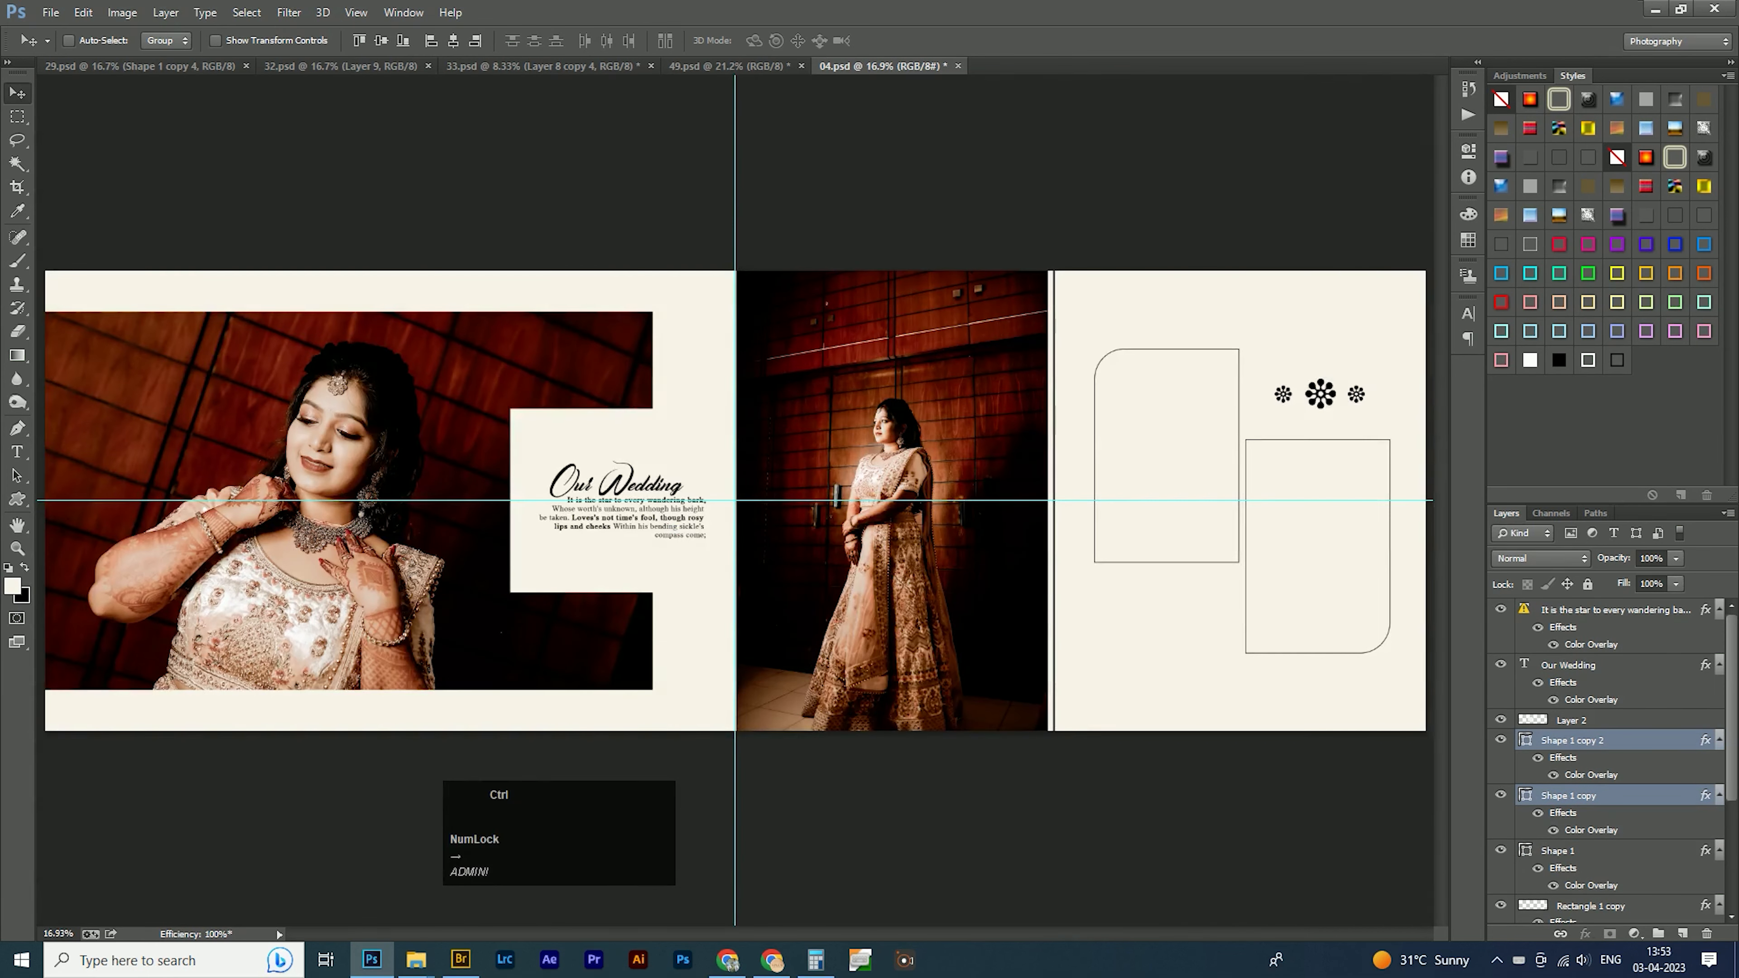
{"action": "left_click", "coordinate": [1320, 394], "text": "ctrl+shift"}
{"action": "key", "text": "ctrl+t"}
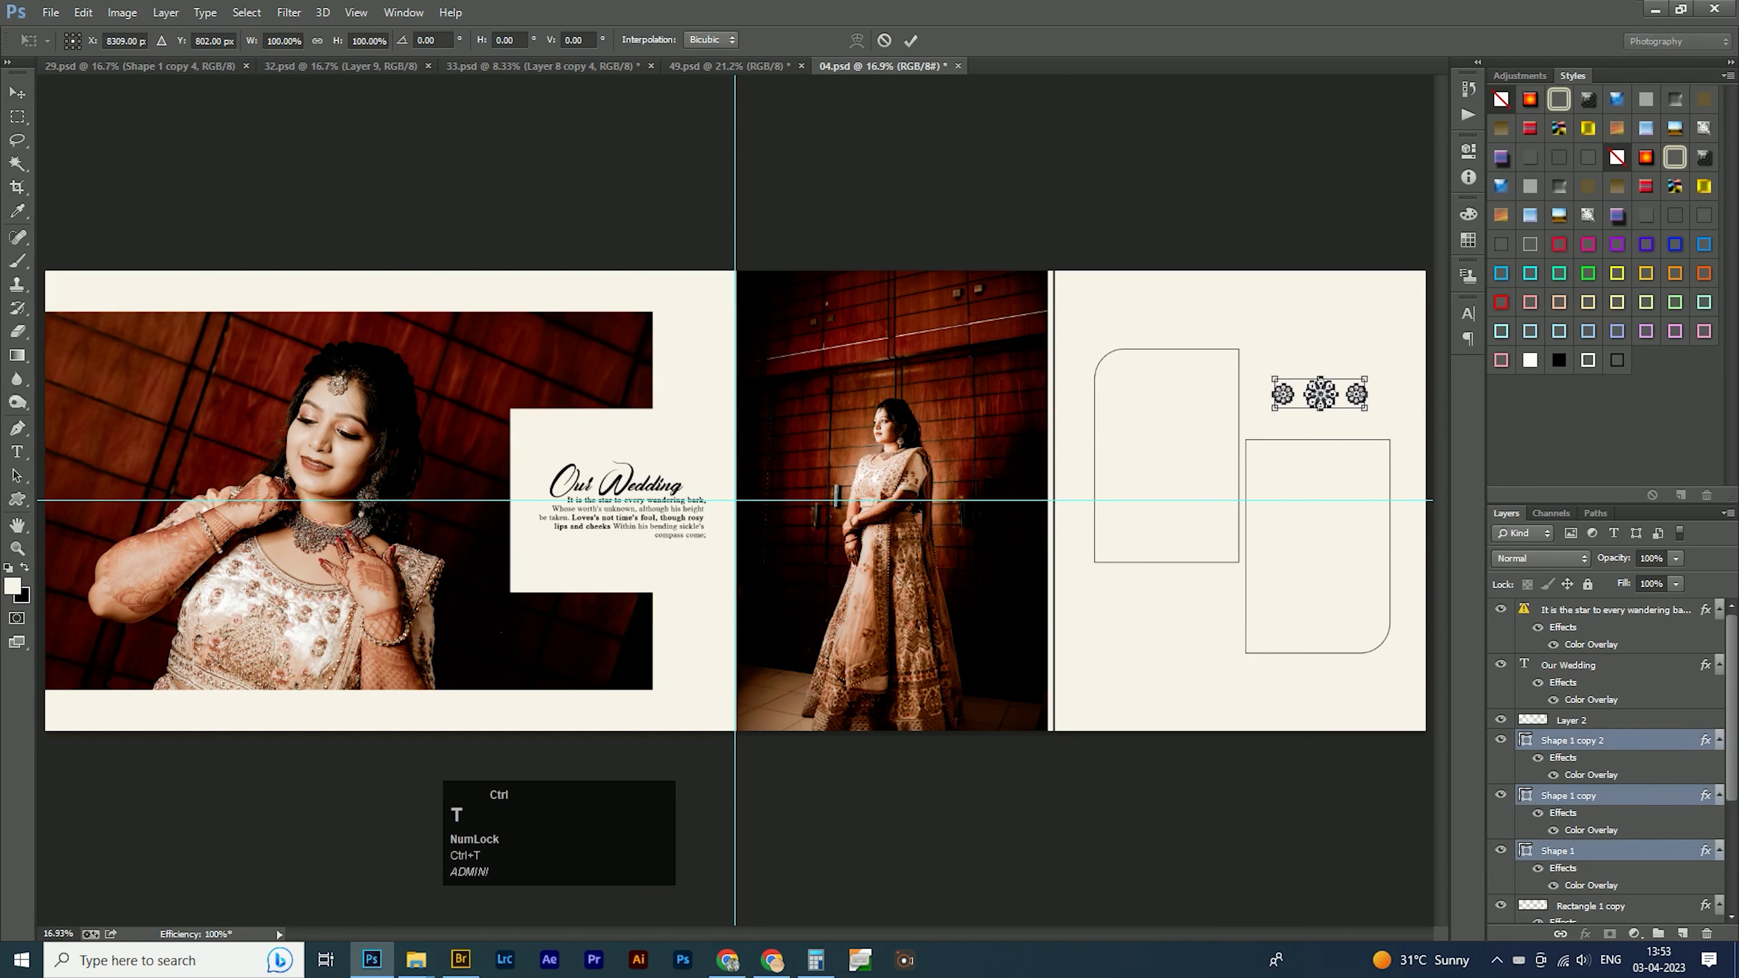
{"action": "left_click_drag", "start_coordinate": [1364, 409], "coordinate": [1349, 404]}
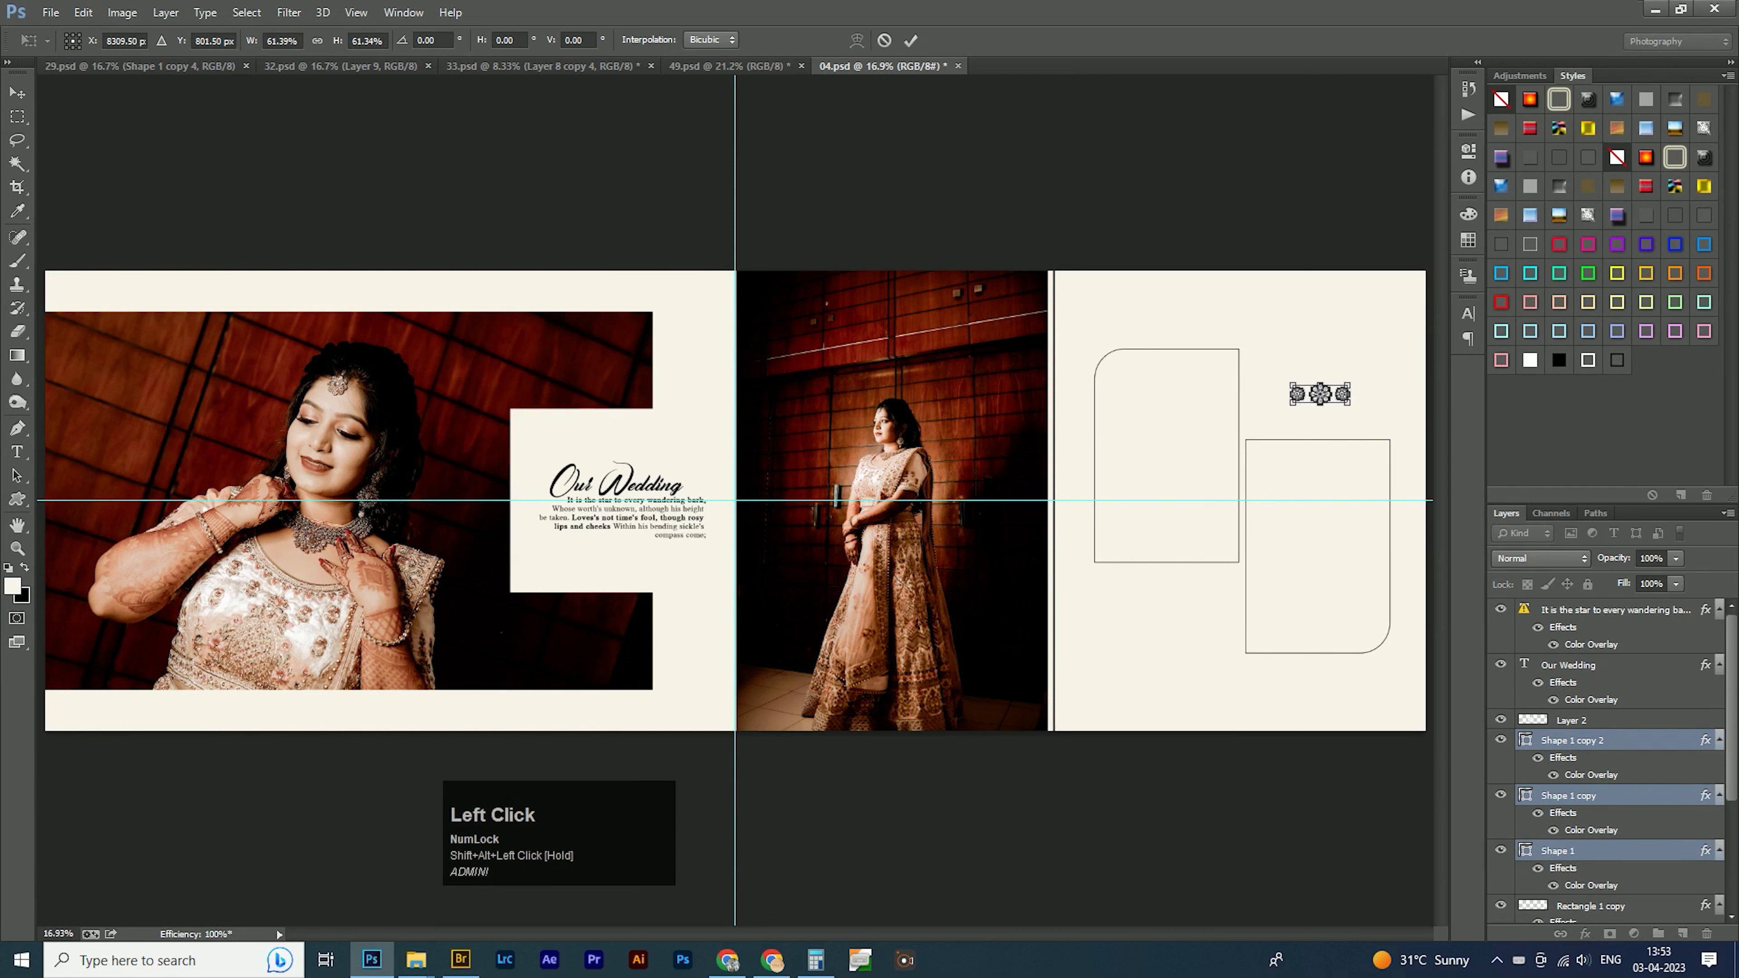
{"action": "key", "text": "Return"}
Shrink the flower row slightly more and duplicate it beneath the left-hand frame.
{"action": "key", "text": "ctrl+t"}
{"action": "left_click_drag", "start_coordinate": [1349, 402], "coordinate": [1180, 607]}
{"action": "double_click", "coordinate": [1337, 397]}
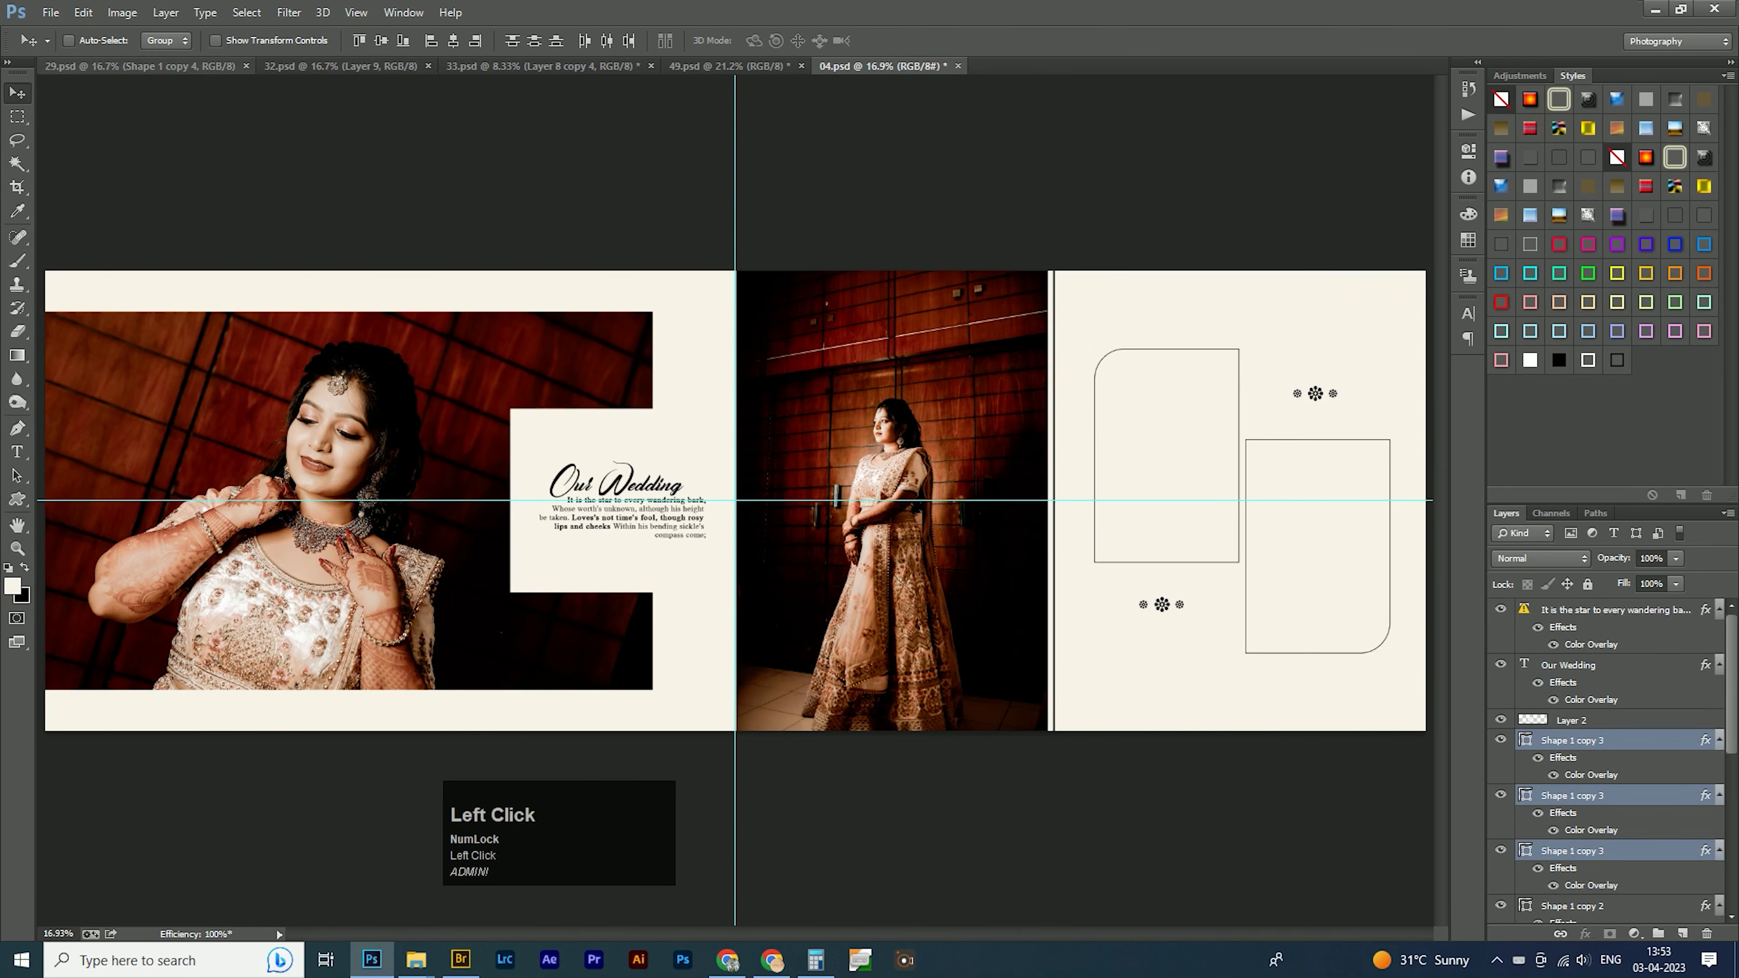
Bring the Layer 21 copy floral line art from 33.psd into 04.psd at the left page's lower inner corner.
{"action": "left_click", "coordinate": [140, 66]}
{"action": "left_click", "coordinate": [341, 66]}
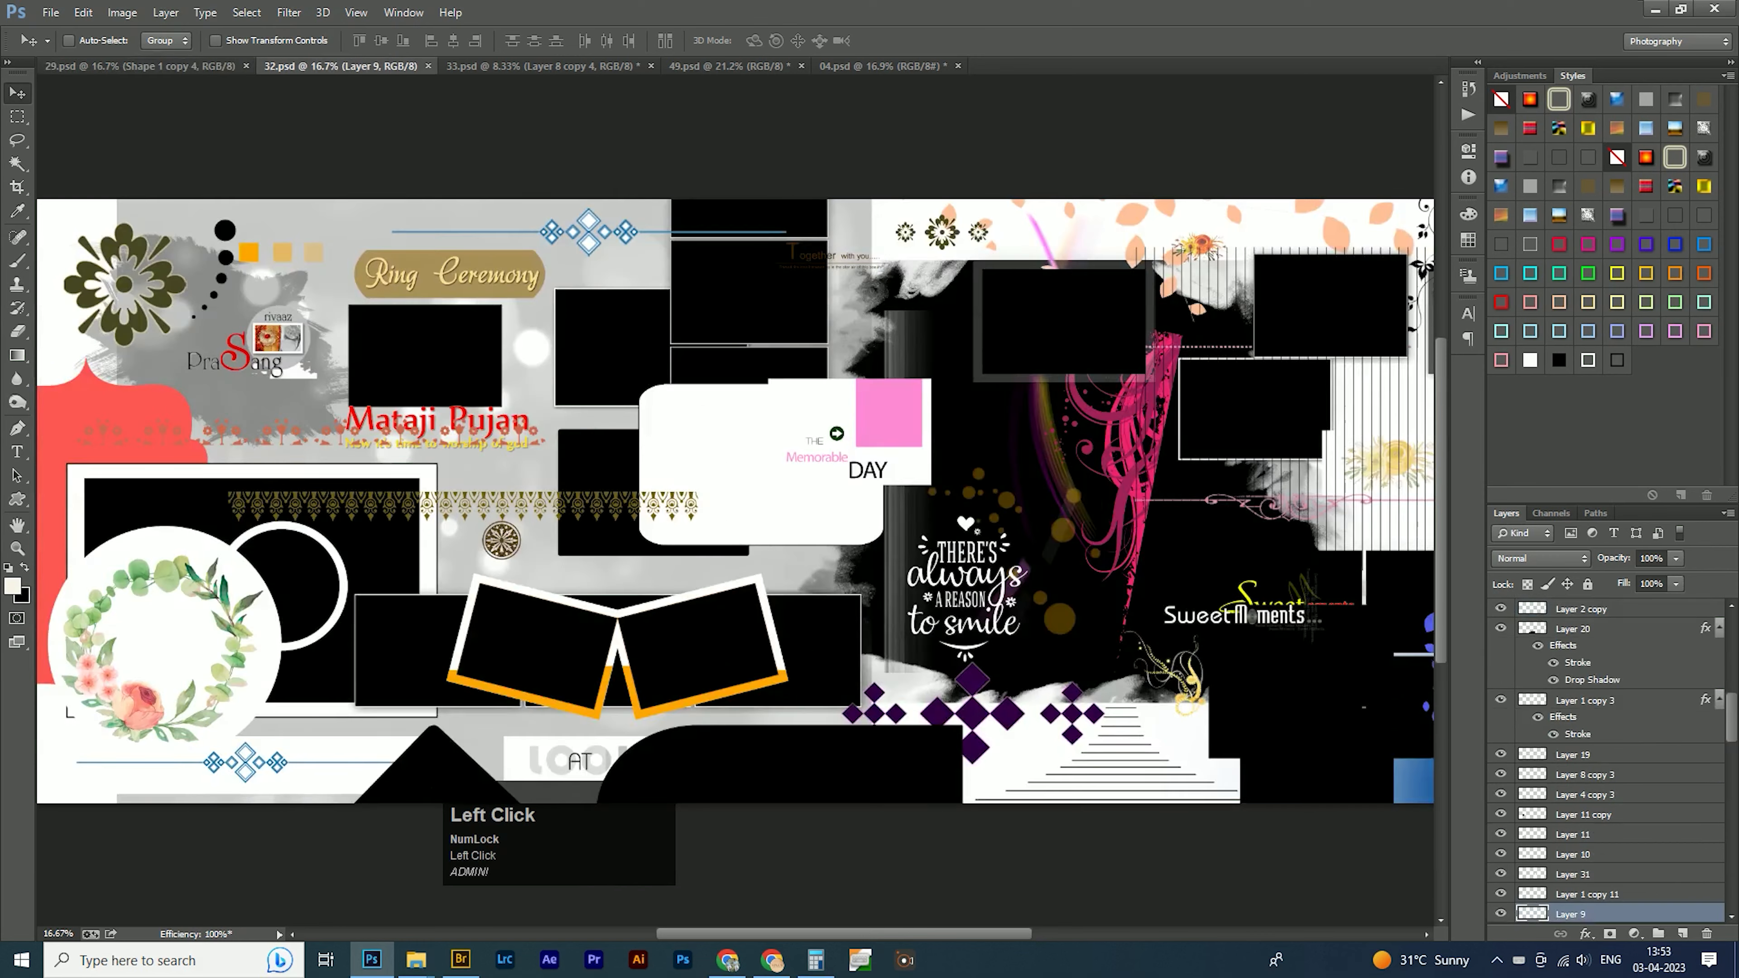
{"action": "left_click", "coordinate": [541, 65]}
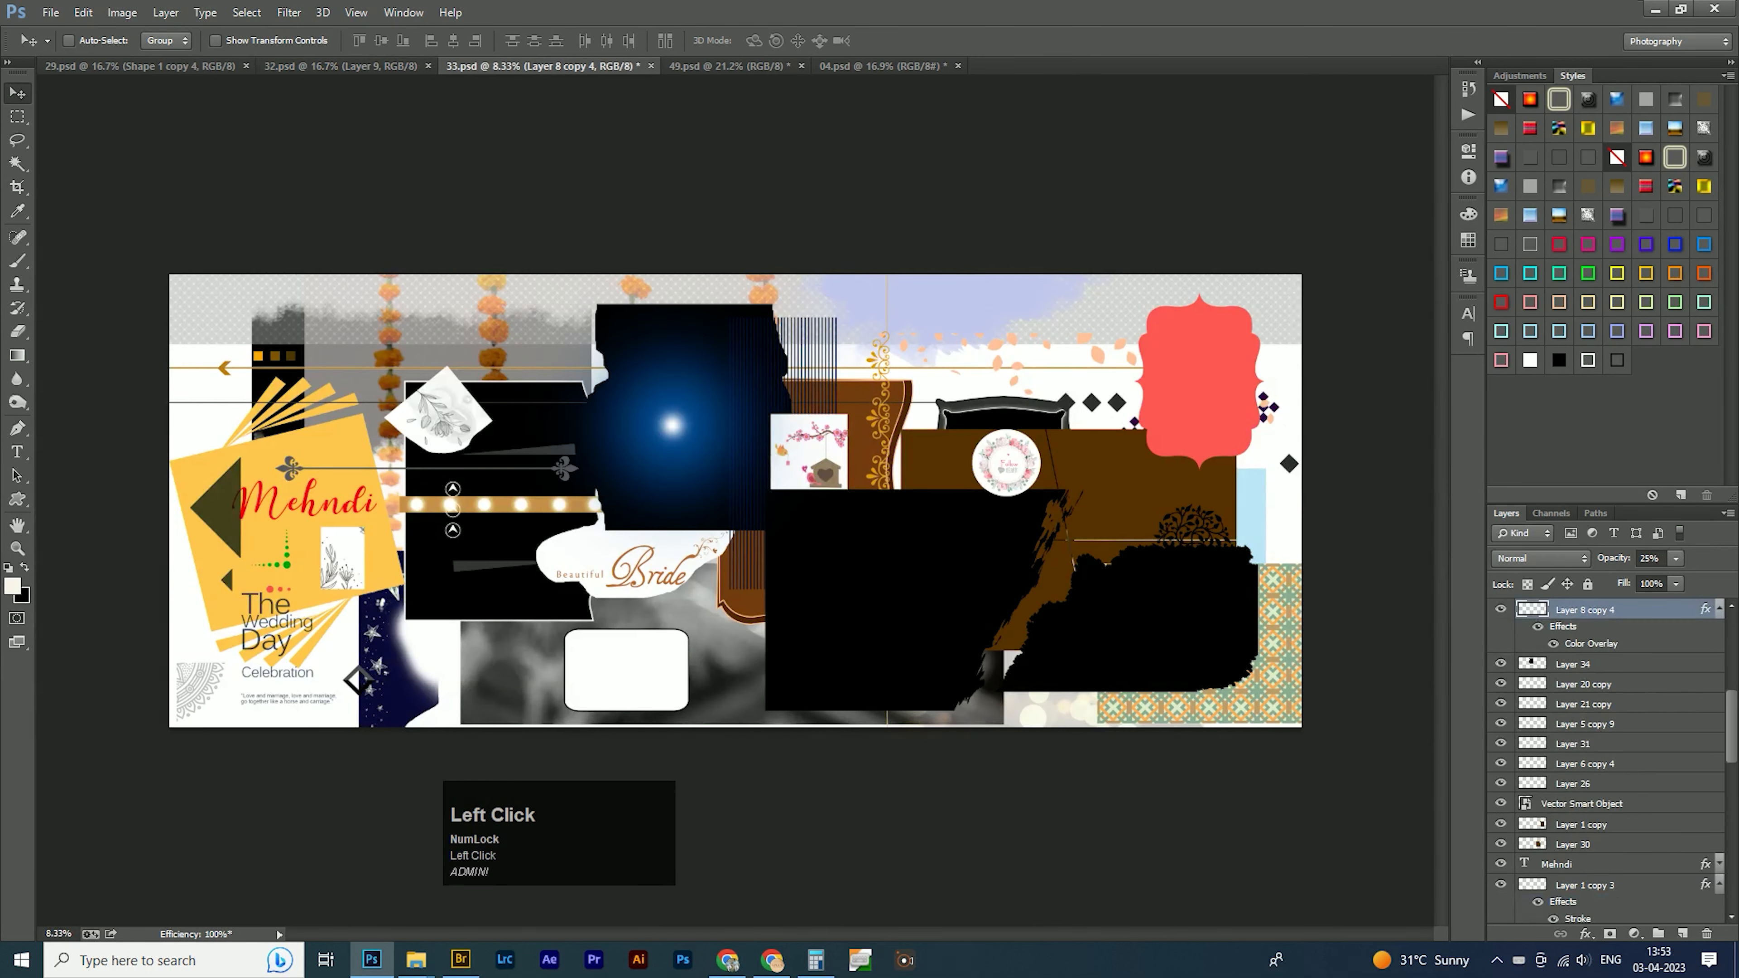
{"action": "left_click", "coordinate": [1583, 704]}
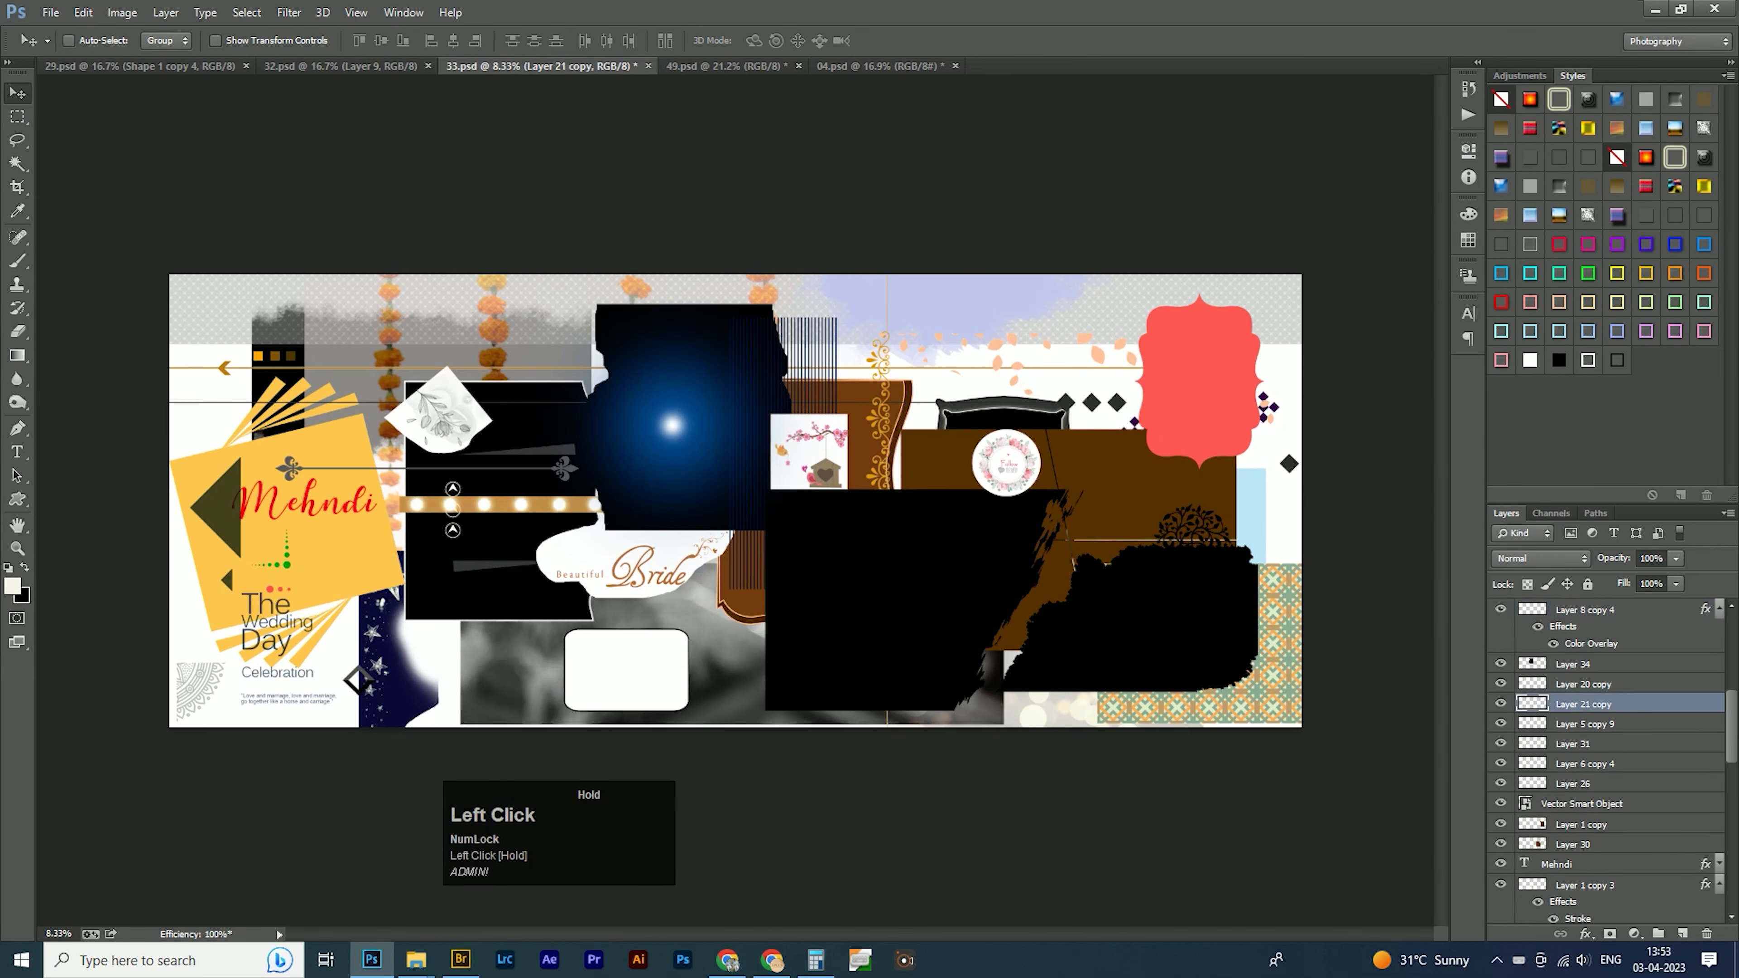
{"action": "left_click", "coordinate": [882, 66]}
{"action": "left_click_drag", "start_coordinate": [882, 66], "coordinate": [685, 686]}
Flip the floral line art horizontally and fit it into the left page's bottom corner beside the vertical guide.
{"action": "key", "text": "ctrl+t"}
{"action": "right_click", "coordinate": [685, 701]}
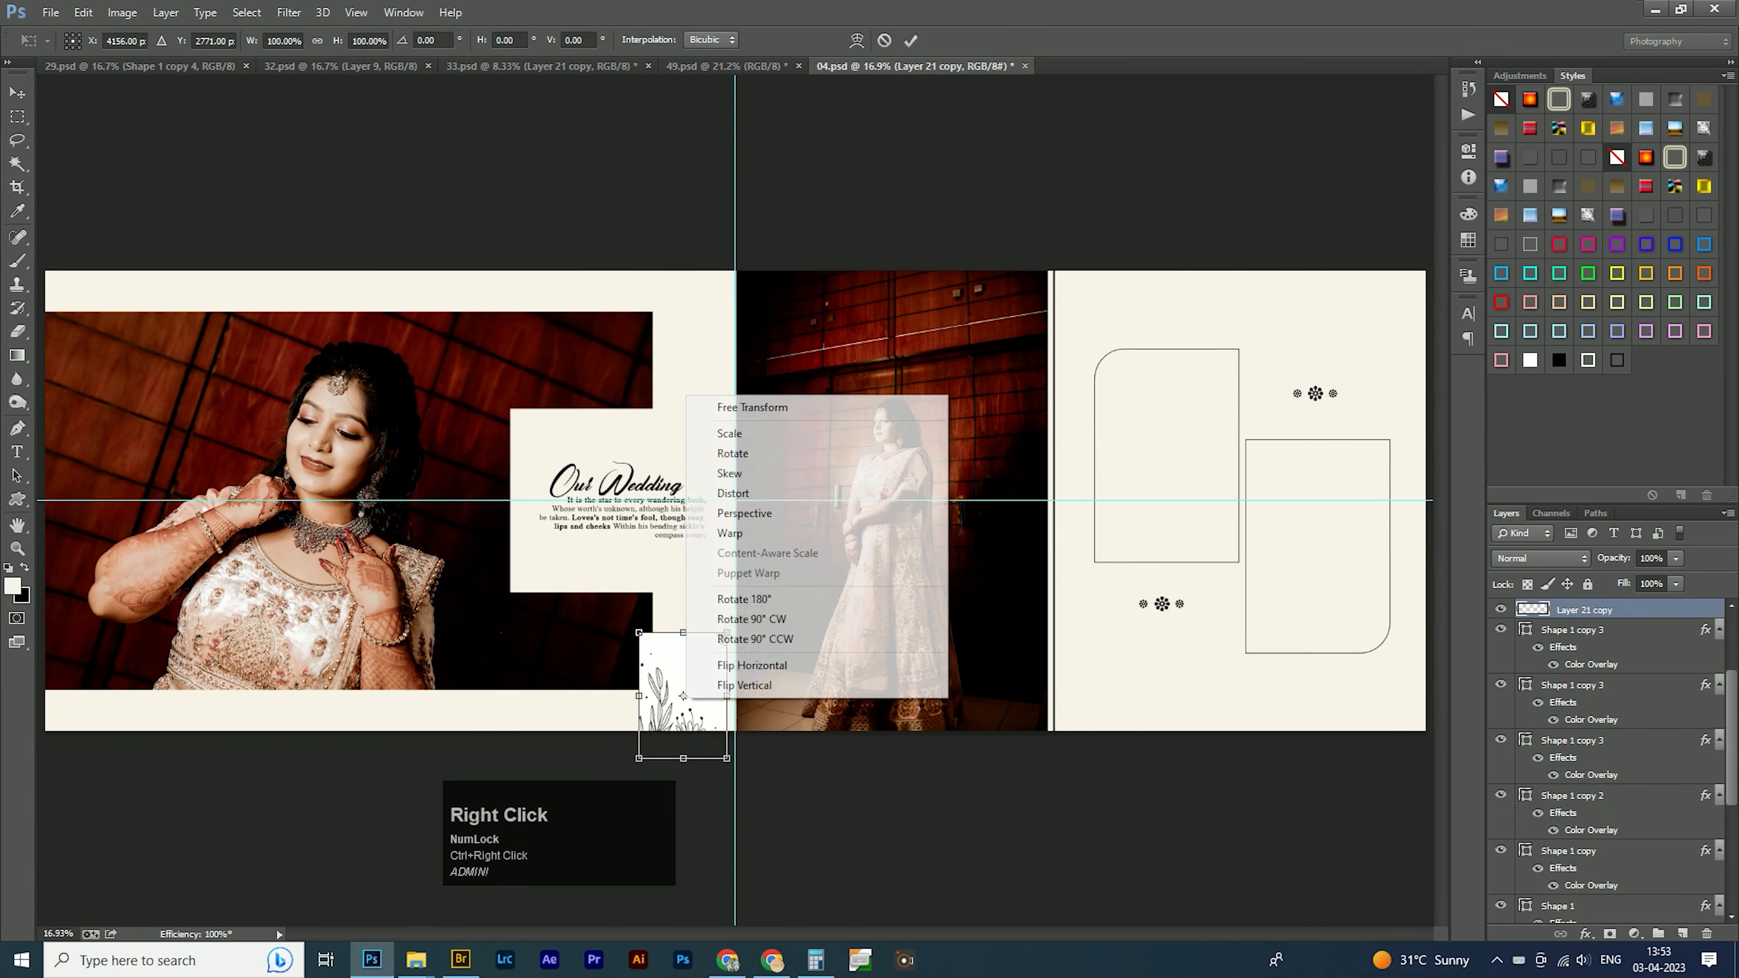
{"action": "left_click", "coordinate": [740, 639]}
{"action": "left_click_drag", "start_coordinate": [625, 656], "coordinate": [723, 638]}
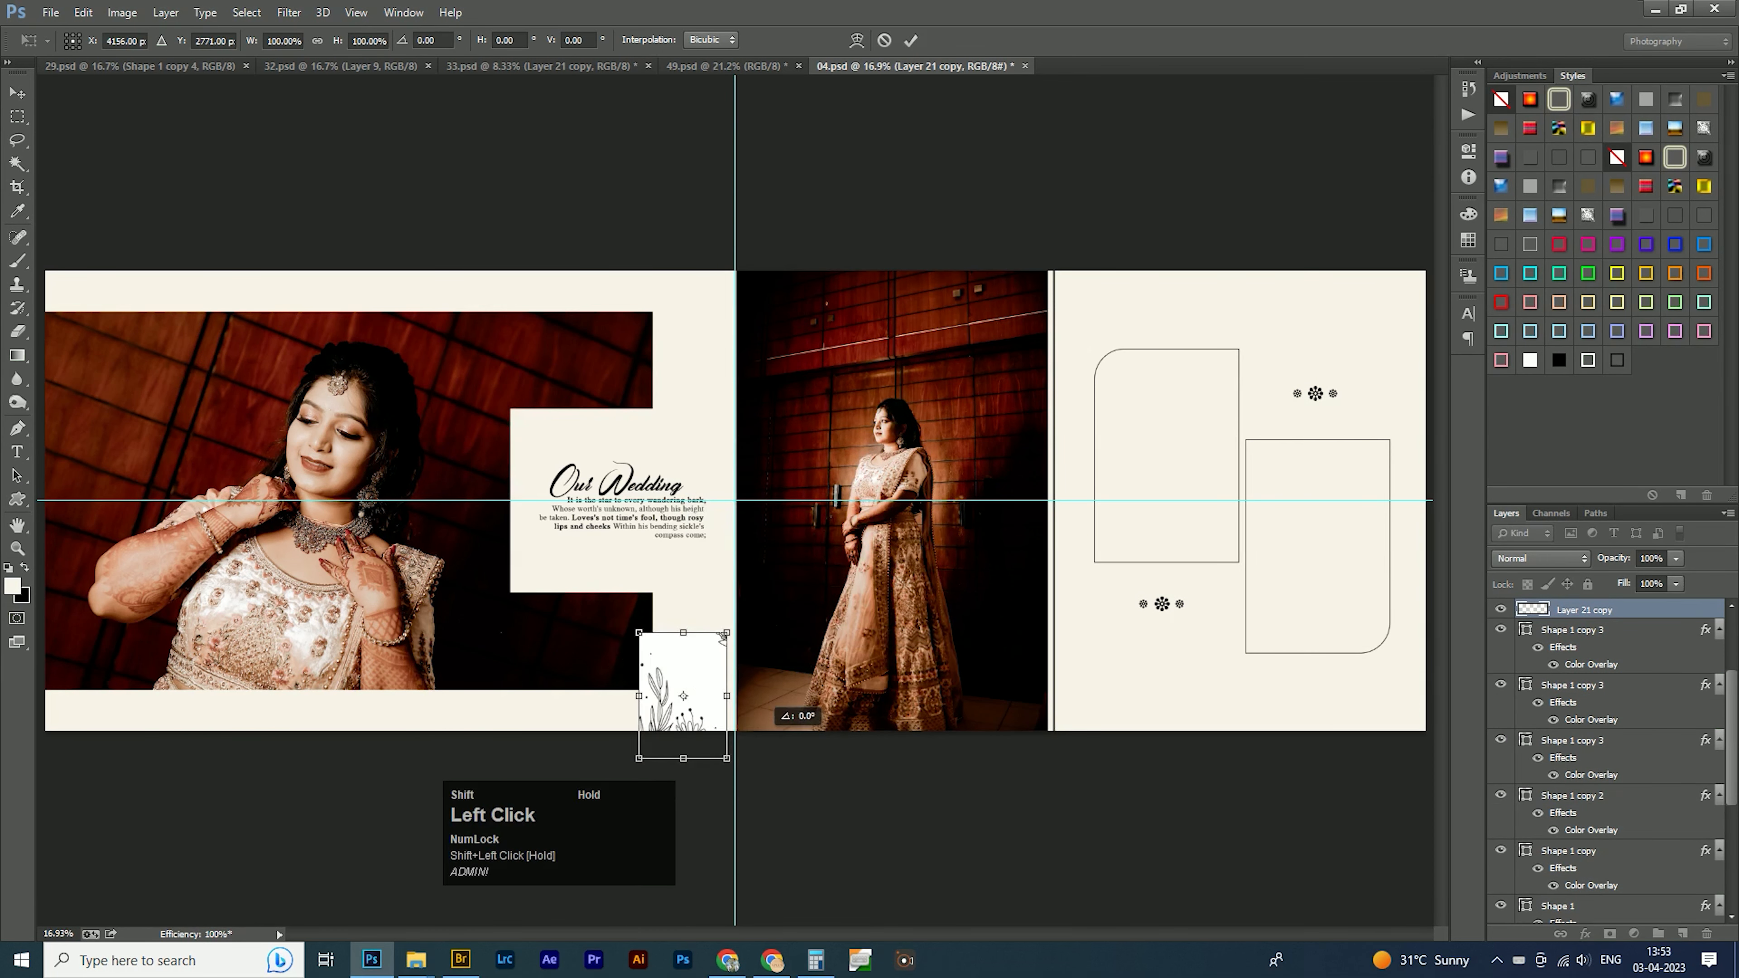
{"action": "right_click", "coordinate": [723, 638]}
{"action": "left_click", "coordinate": [767, 671]}
{"action": "left_click_drag", "start_coordinate": [644, 640], "coordinate": [713, 657]}
{"action": "key", "text": "Return"}
Remove the stray marks at the floral art's upper-left corner and set its layer blending to Multiply.
{"action": "key", "text": "w"}
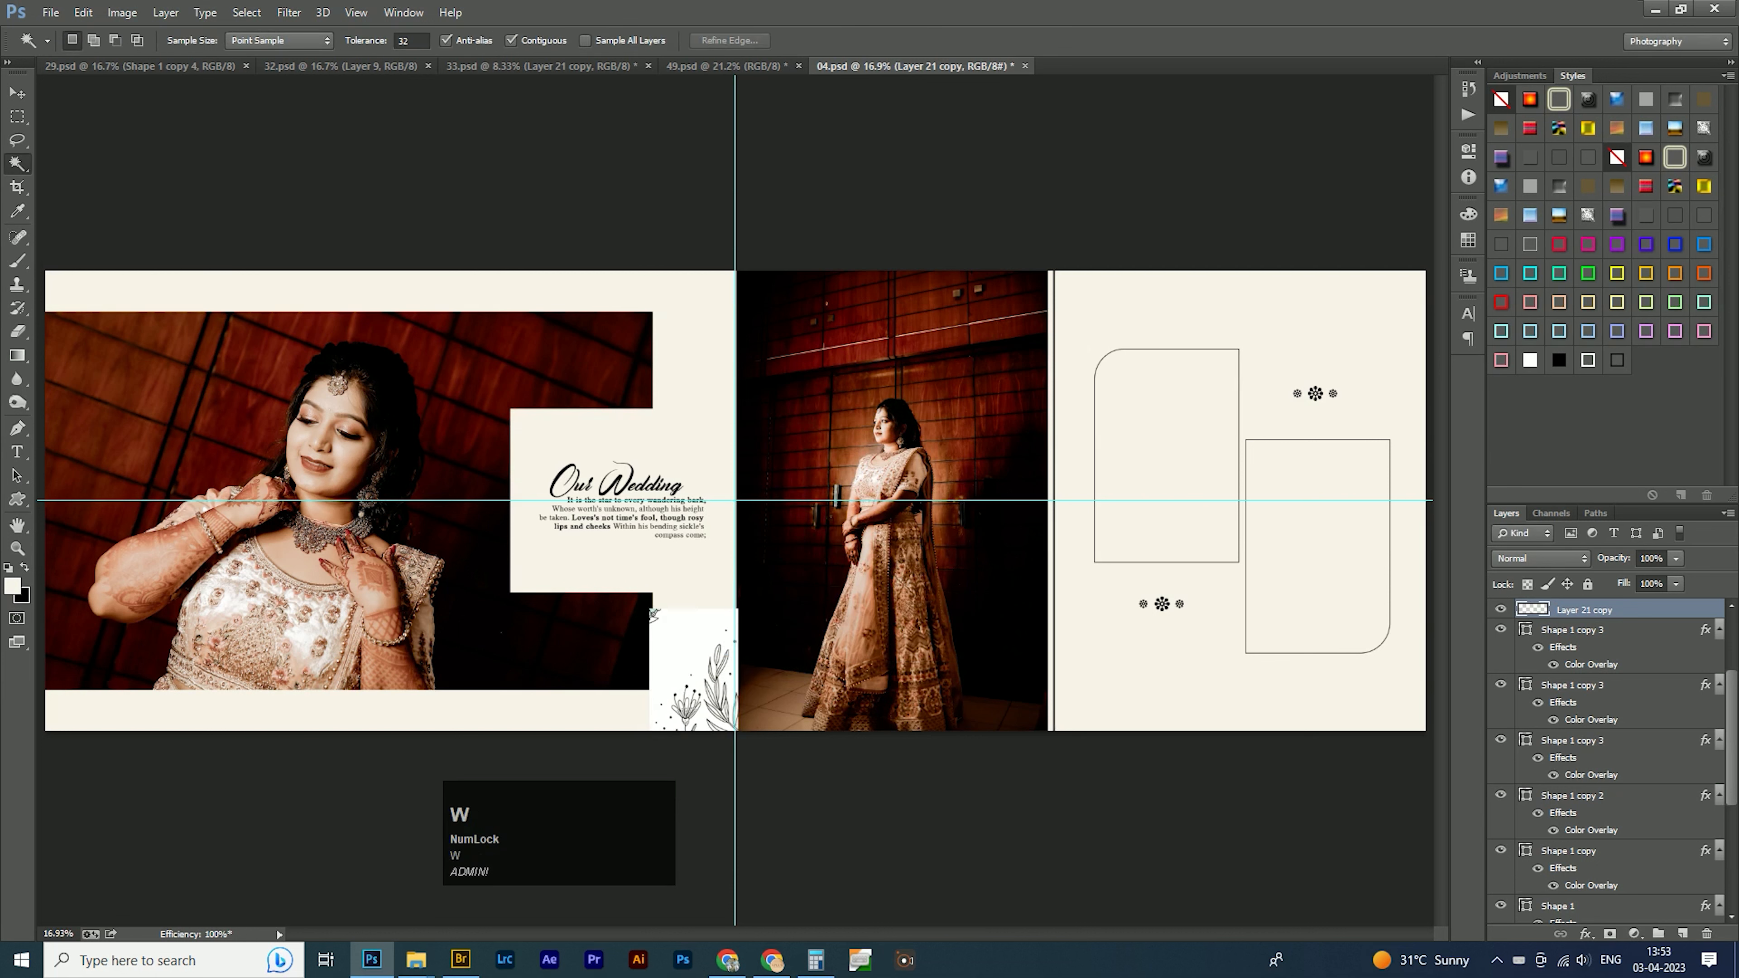
{"action": "key", "text": "l"}
{"action": "left_click_drag", "start_coordinate": [654, 614], "coordinate": [650, 651]}
{"action": "key", "text": "Delete"}
{"action": "key", "text": "ctrl+d"}
{"action": "key", "text": "shift+alt+b"}
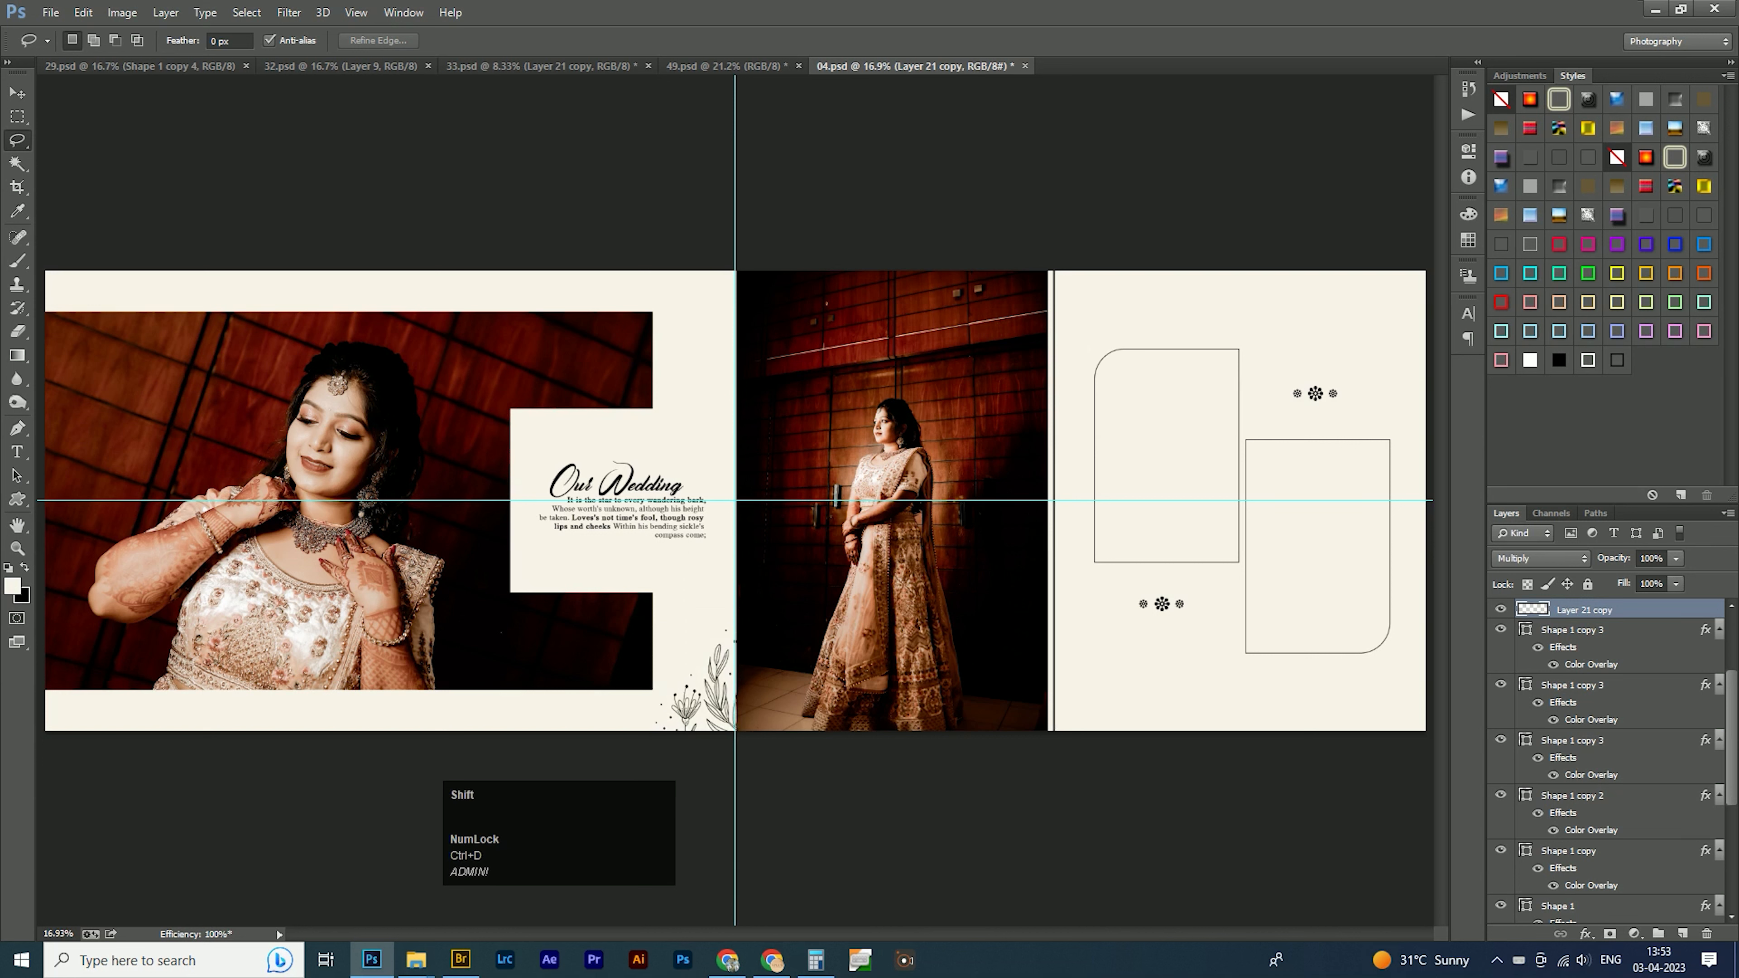
{"action": "key", "text": "shift+alt+m"}
Scale the floral art to about 92% and seat it against the page's bottom edge and the vertical guide.
{"action": "key", "text": "ctrl+t"}
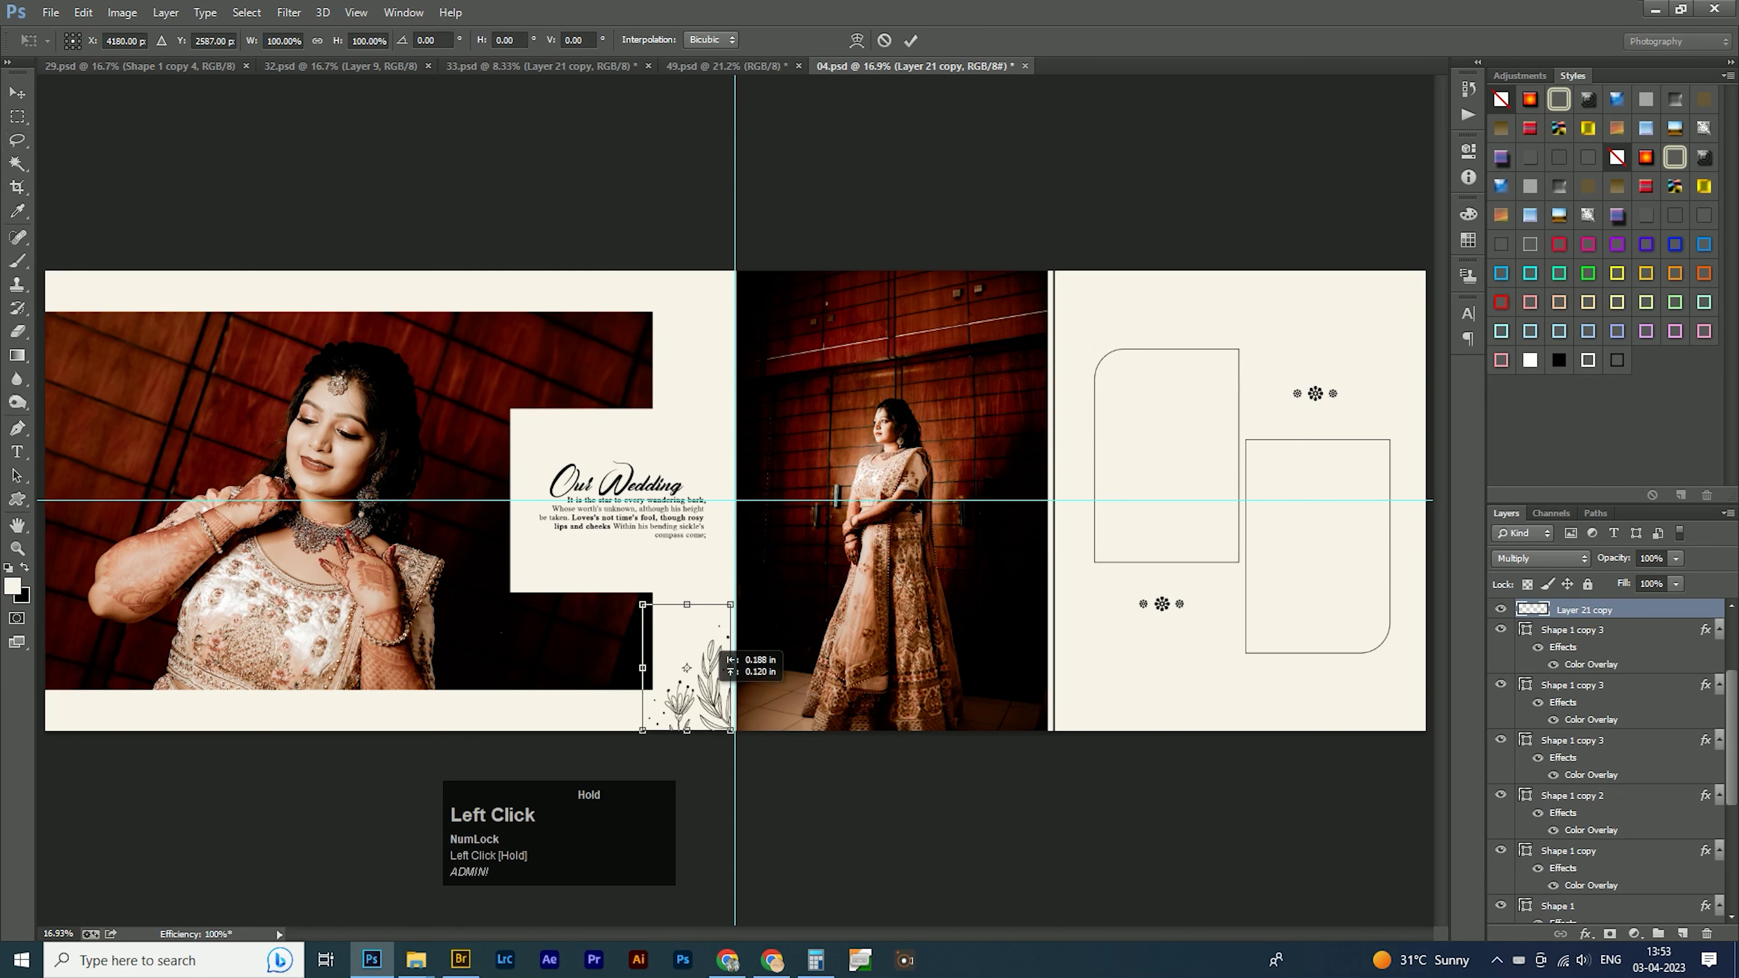
{"action": "left_click_drag", "start_coordinate": [647, 605], "coordinate": [655, 615]}
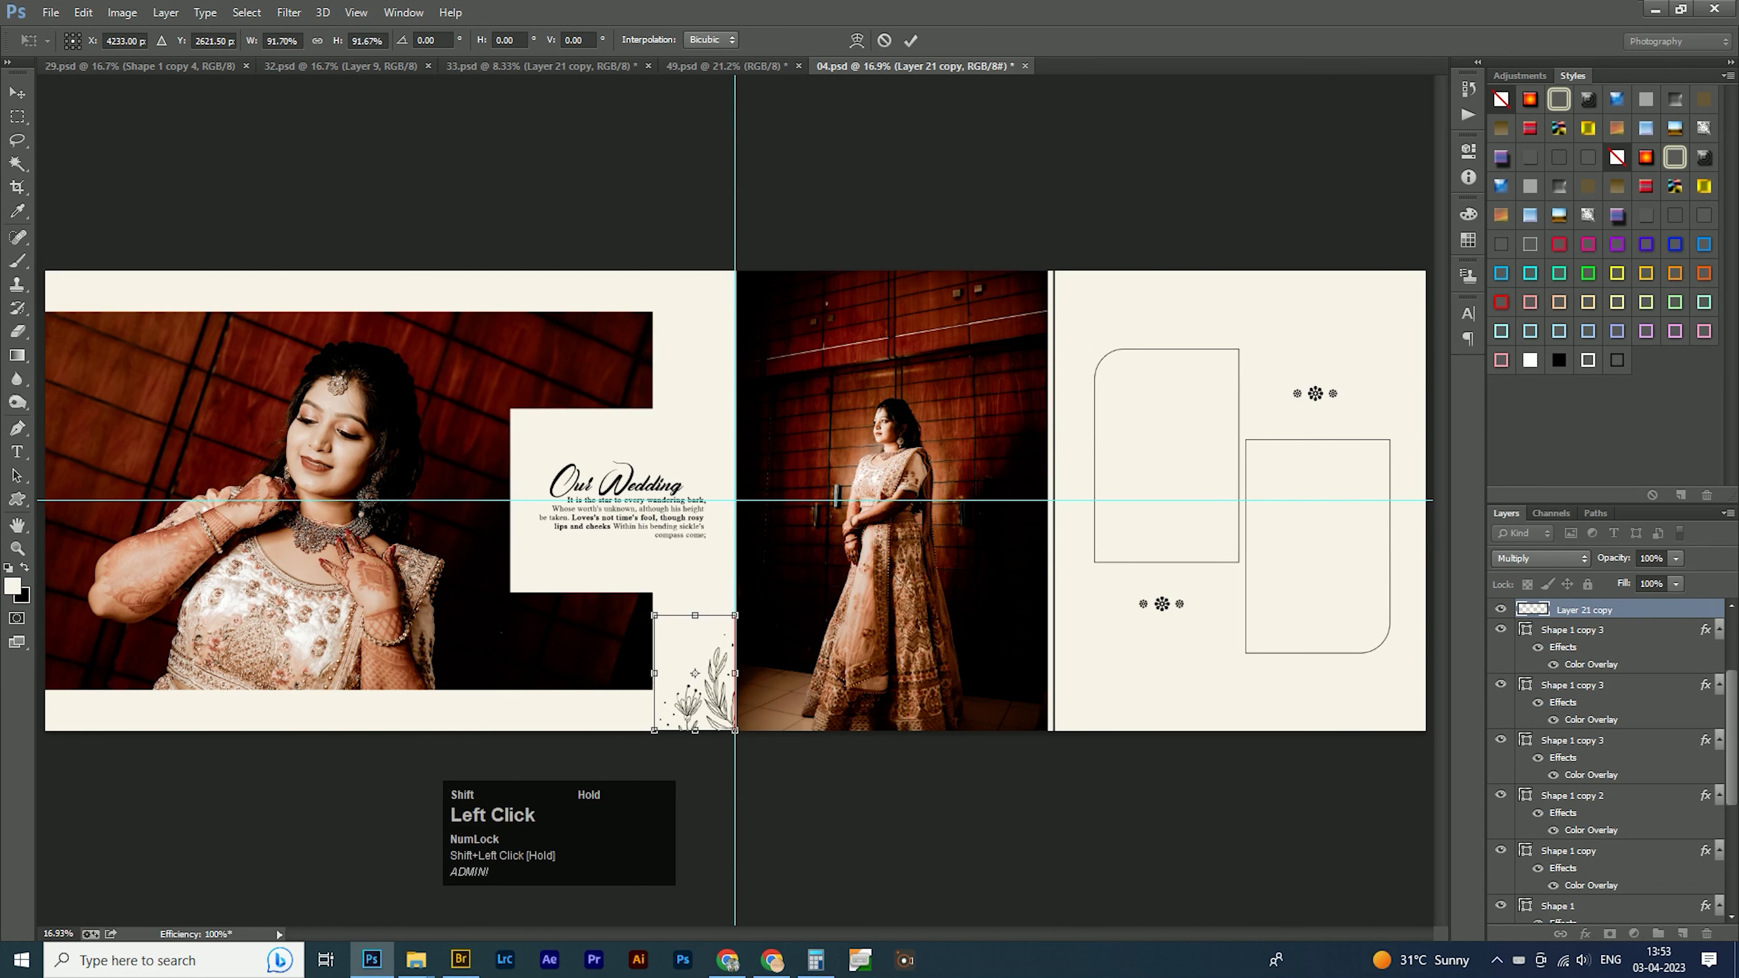
{"action": "key", "text": "Return"}
{"action": "key", "text": "v"}
{"action": "key", "text": "ctrl+plus"}
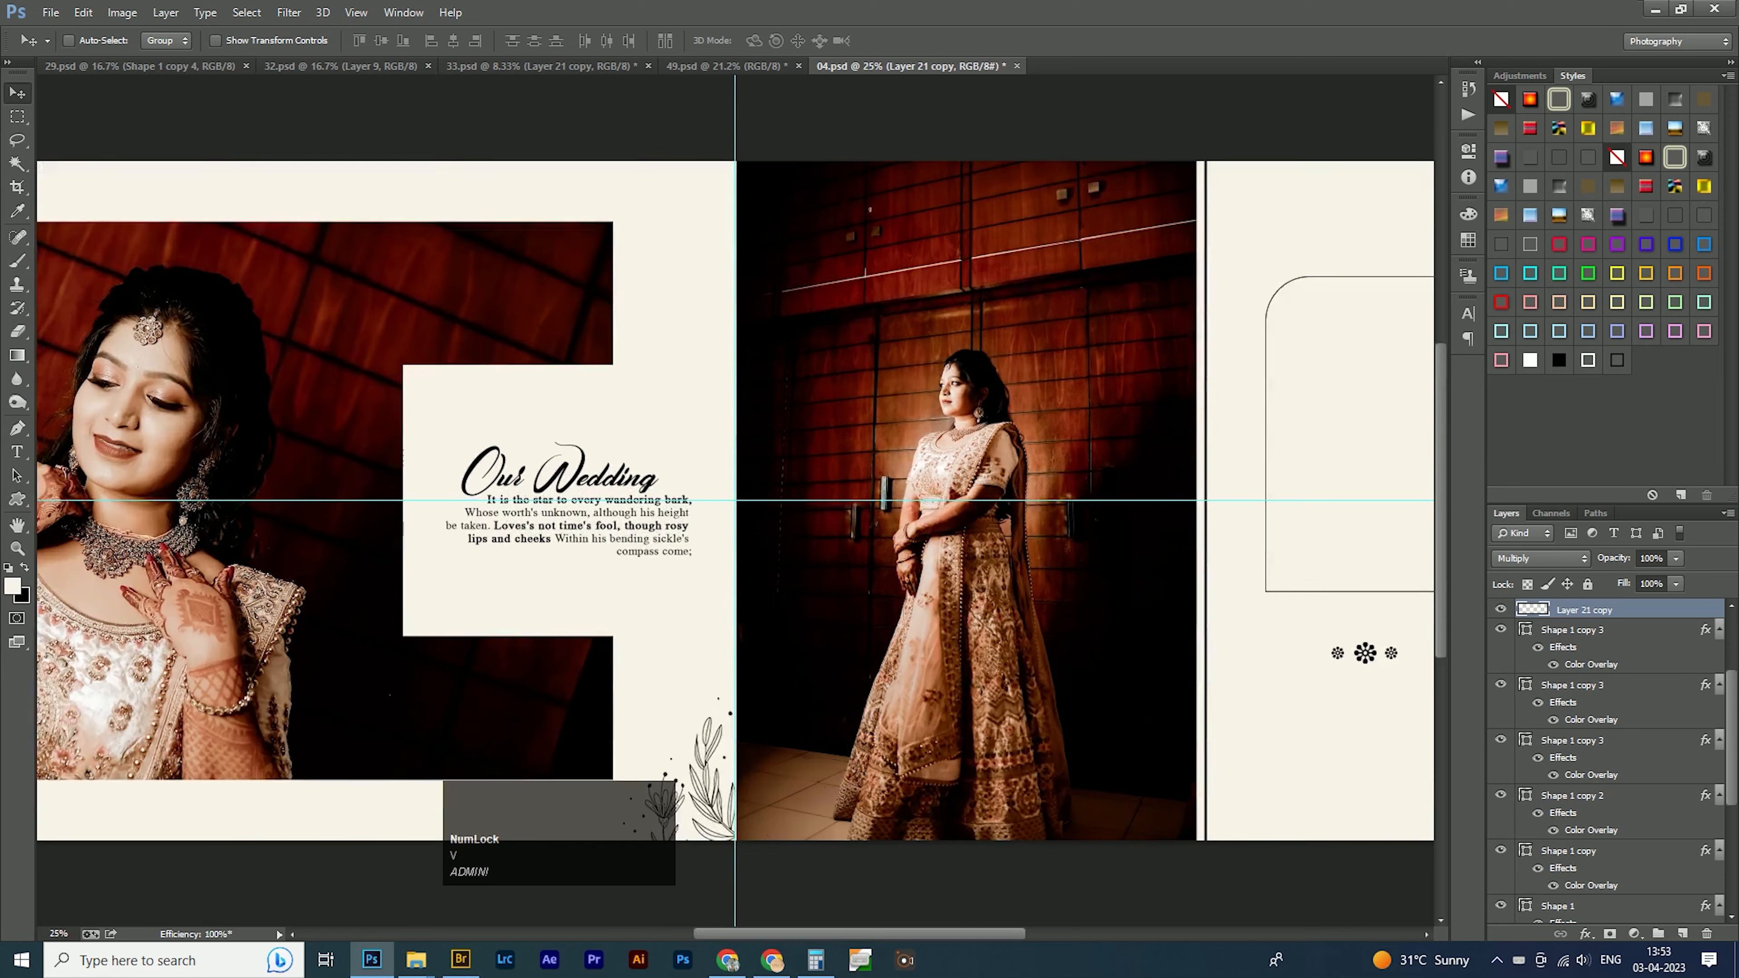
{"action": "key", "text": "Tab"}
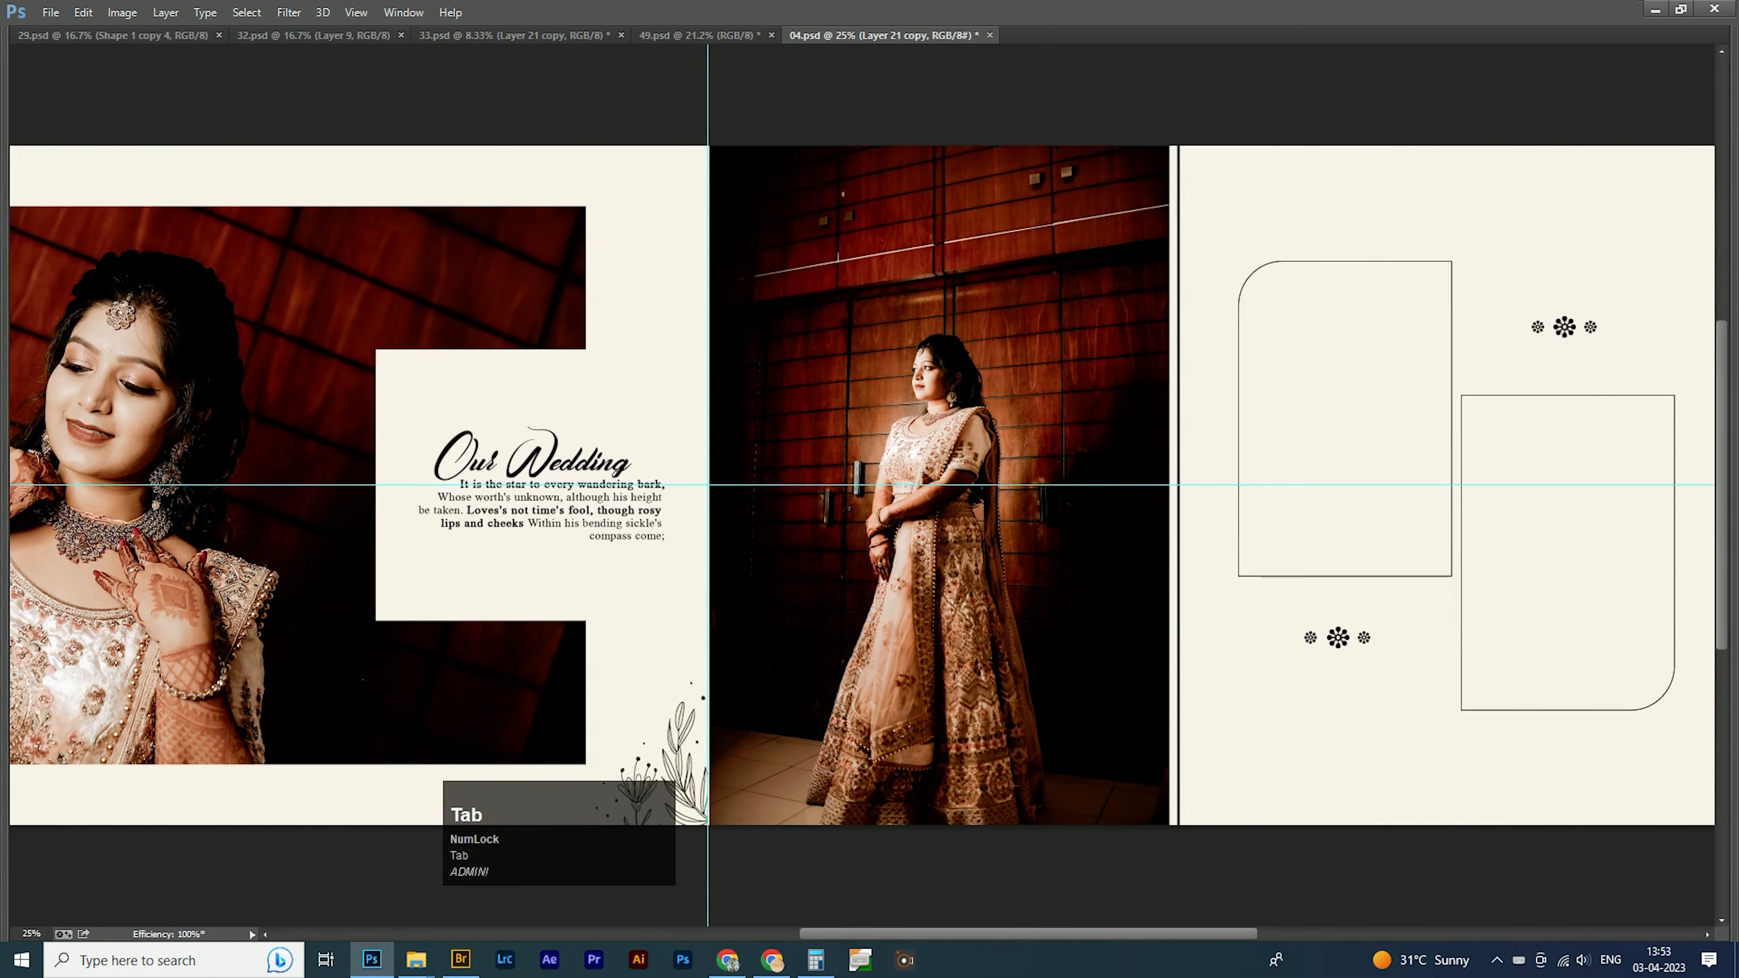
Duplicate the floral art to the top of the left page, flip it vertically and align it with the corner.
{"action": "left_click_drag", "start_coordinate": [650, 724], "coordinate": [648, 233]}
{"action": "key", "text": "ctrl+t"}
{"action": "right_click", "coordinate": [650, 693]}
{"action": "left_click", "coordinate": [692, 680]}
{"action": "key", "text": "Up"}
{"action": "key", "text": "Up"}
{"action": "key", "text": "Right"}
{"action": "key", "text": "Left"}
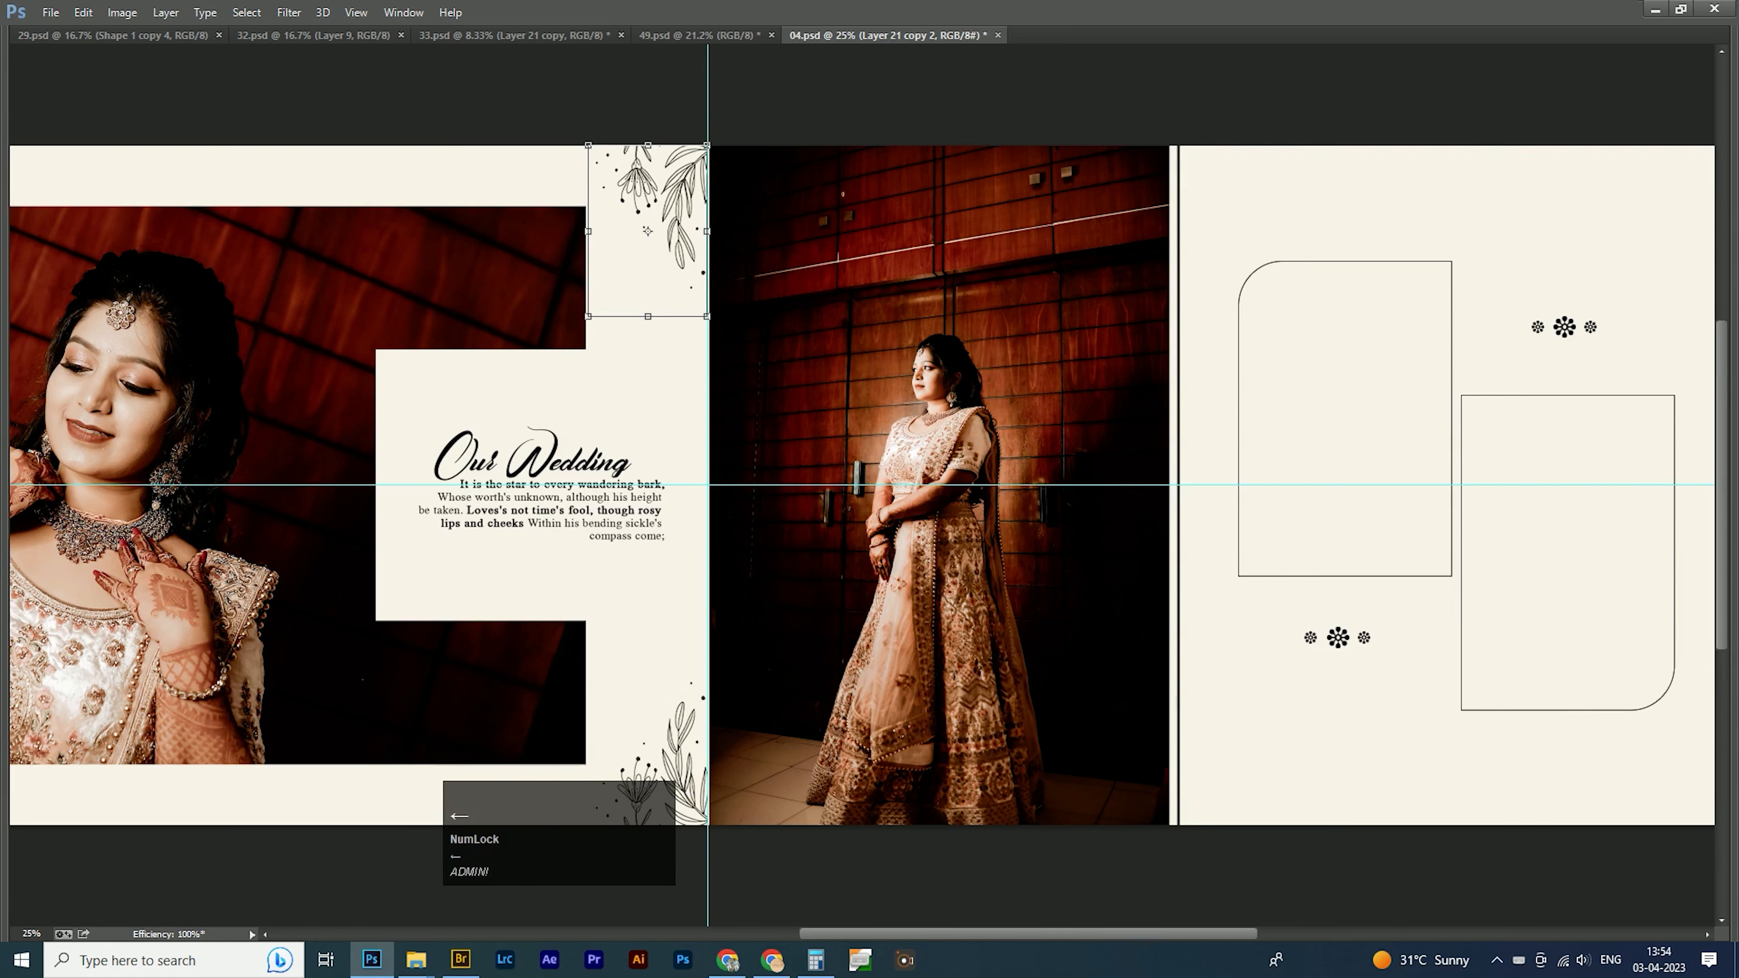
{"action": "key", "text": "Return"}
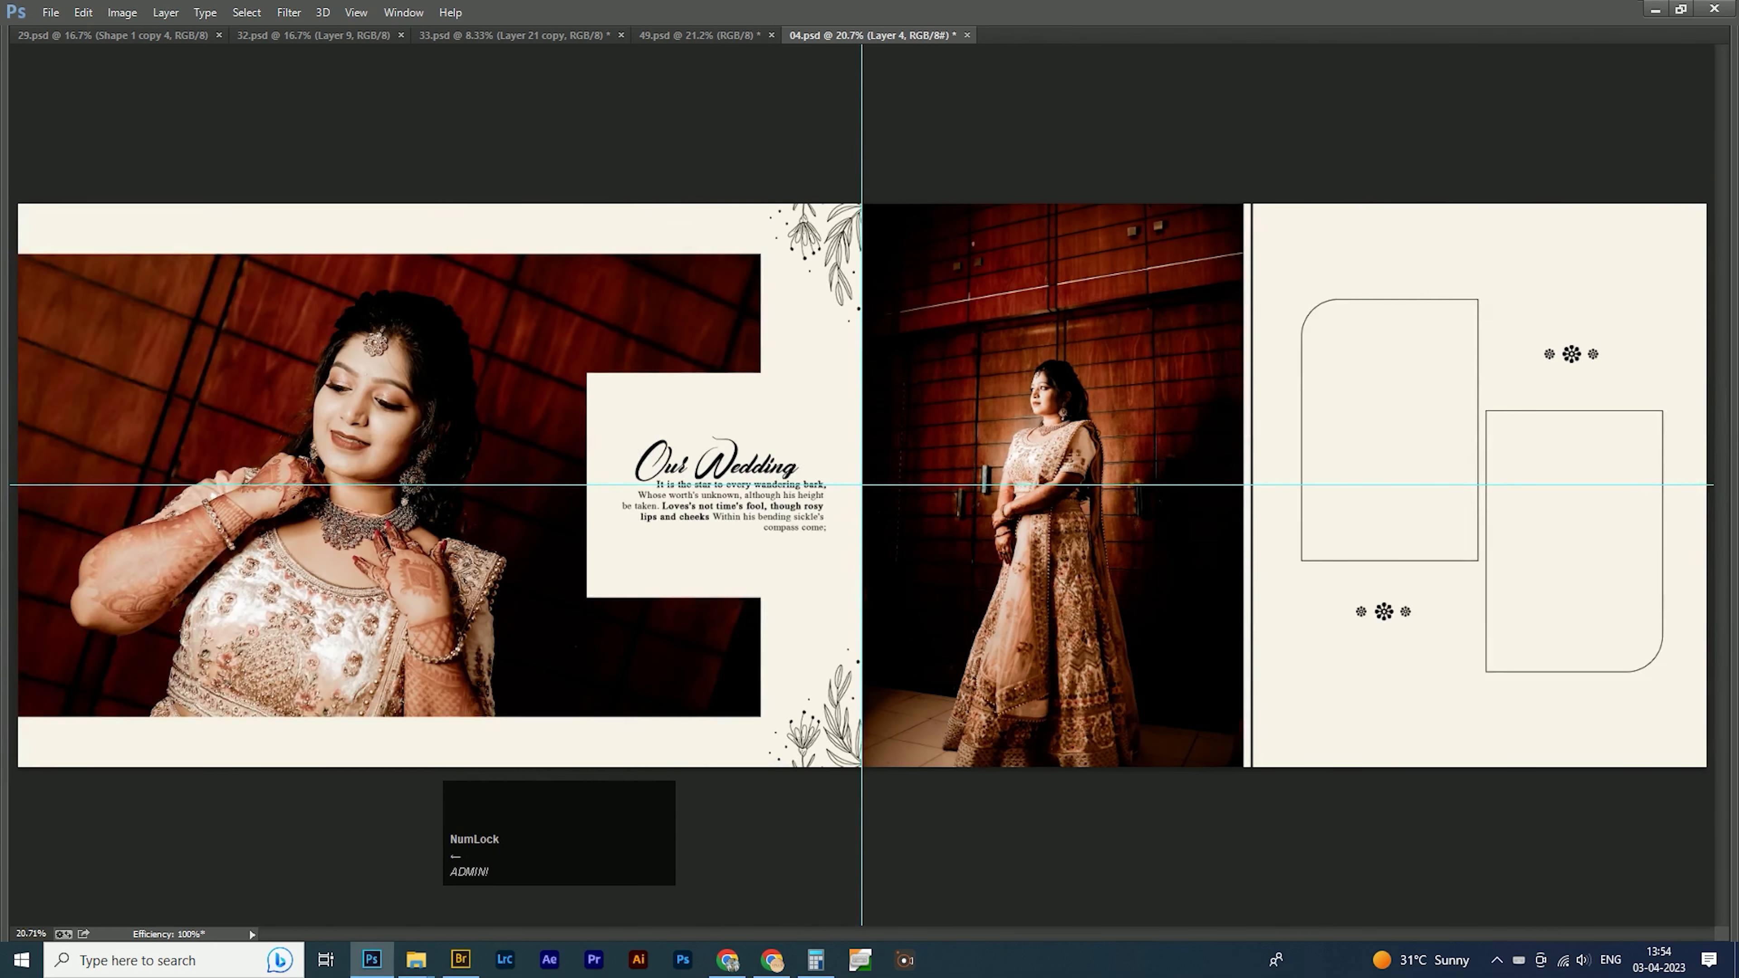
Bring the standing bride photo's layer to the front of the layer stack.
{"action": "key", "text": "Tab"}
{"action": "key", "text": "ctrl+shift+["}
{"action": "key", "text": "ctrl+shift+]"}
{"action": "key", "text": "Tab"}
{"action": "key", "text": "space"}
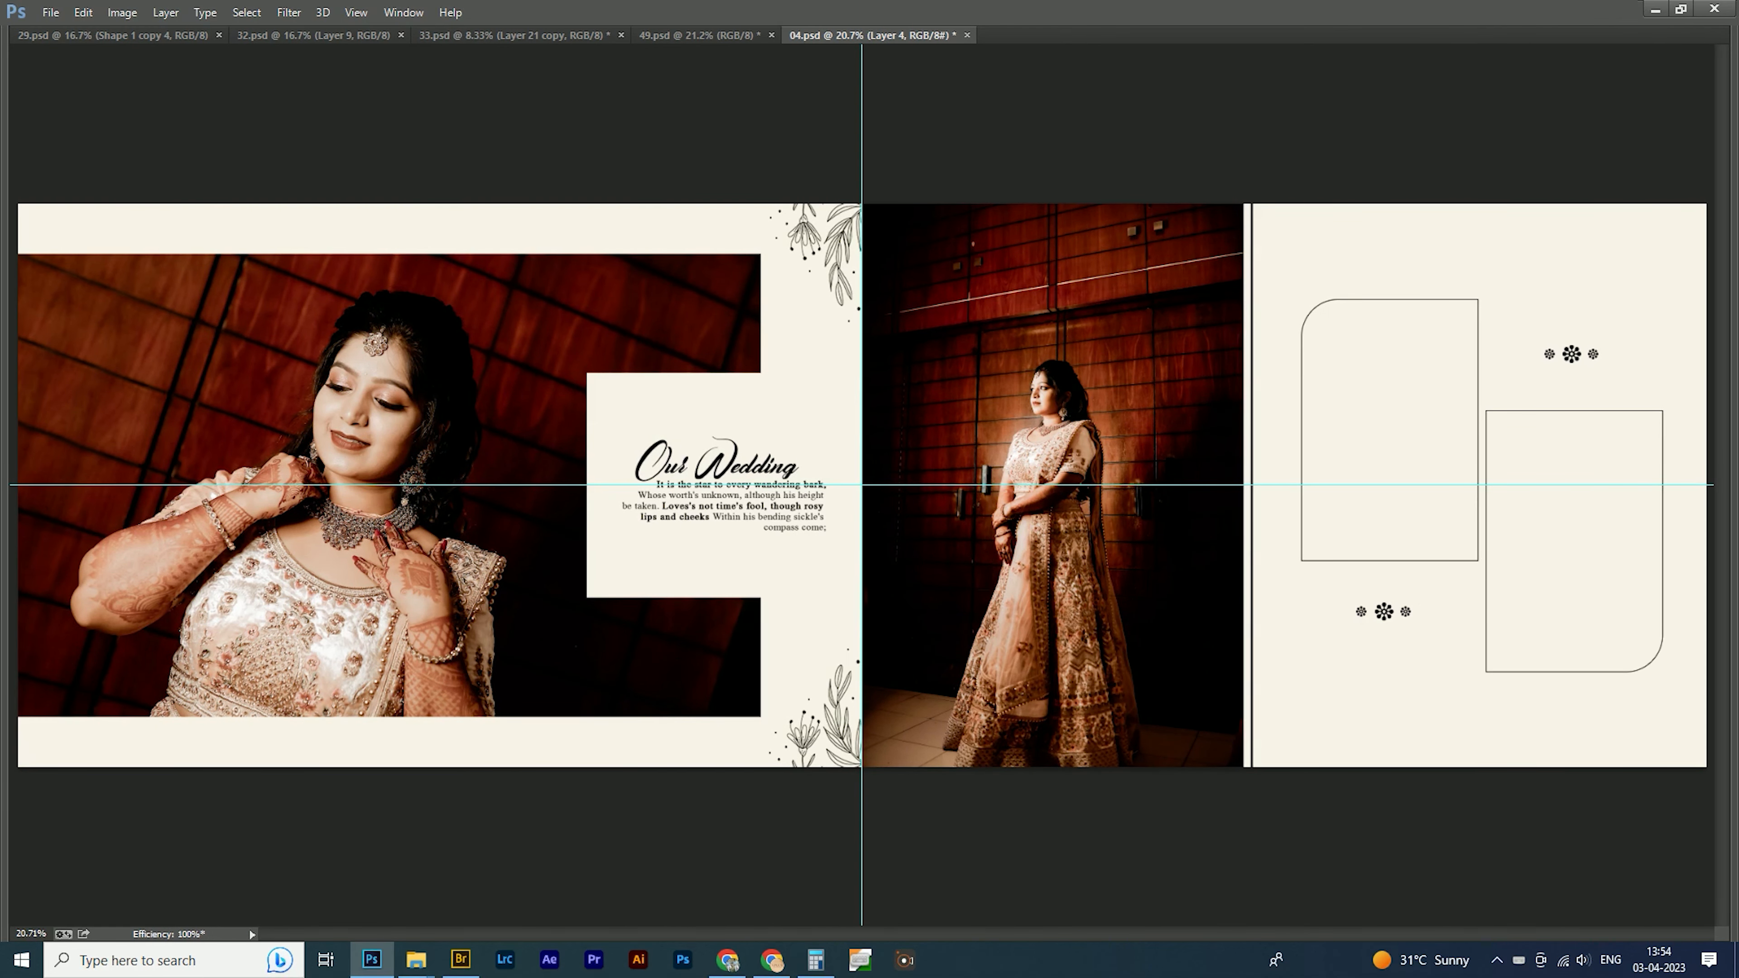
Switch to File Explorer and open photos pexels-spora-weddings-16129207 and pexels-spora-weddings-16129218 in Photoshop.
{"action": "mouse_move", "coordinate": [416, 959]}
{"action": "left_click", "coordinate": [293, 883]}
{"action": "left_click_drag", "start_coordinate": [446, 550], "coordinate": [568, 523]}
{"action": "left_click_drag", "start_coordinate": [239, 500], "coordinate": [791, 313]}
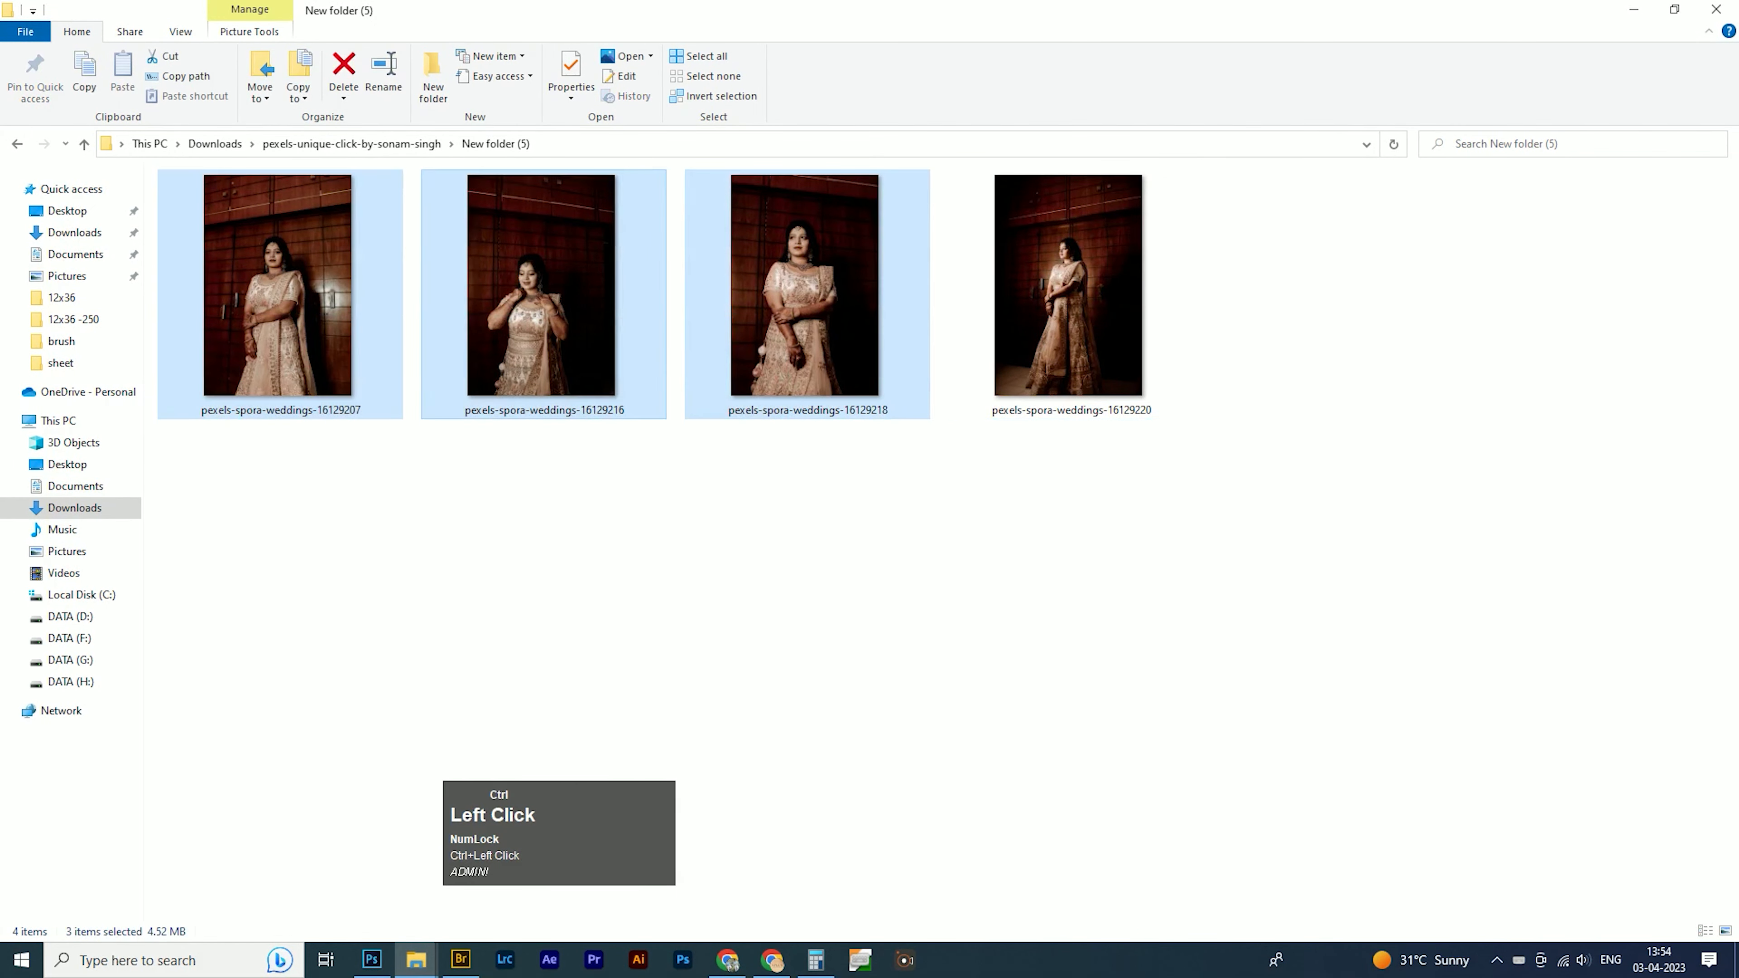
{"action": "left_click", "coordinate": [554, 302], "text": "ctrl"}
{"action": "key", "text": "alt+Tab"}
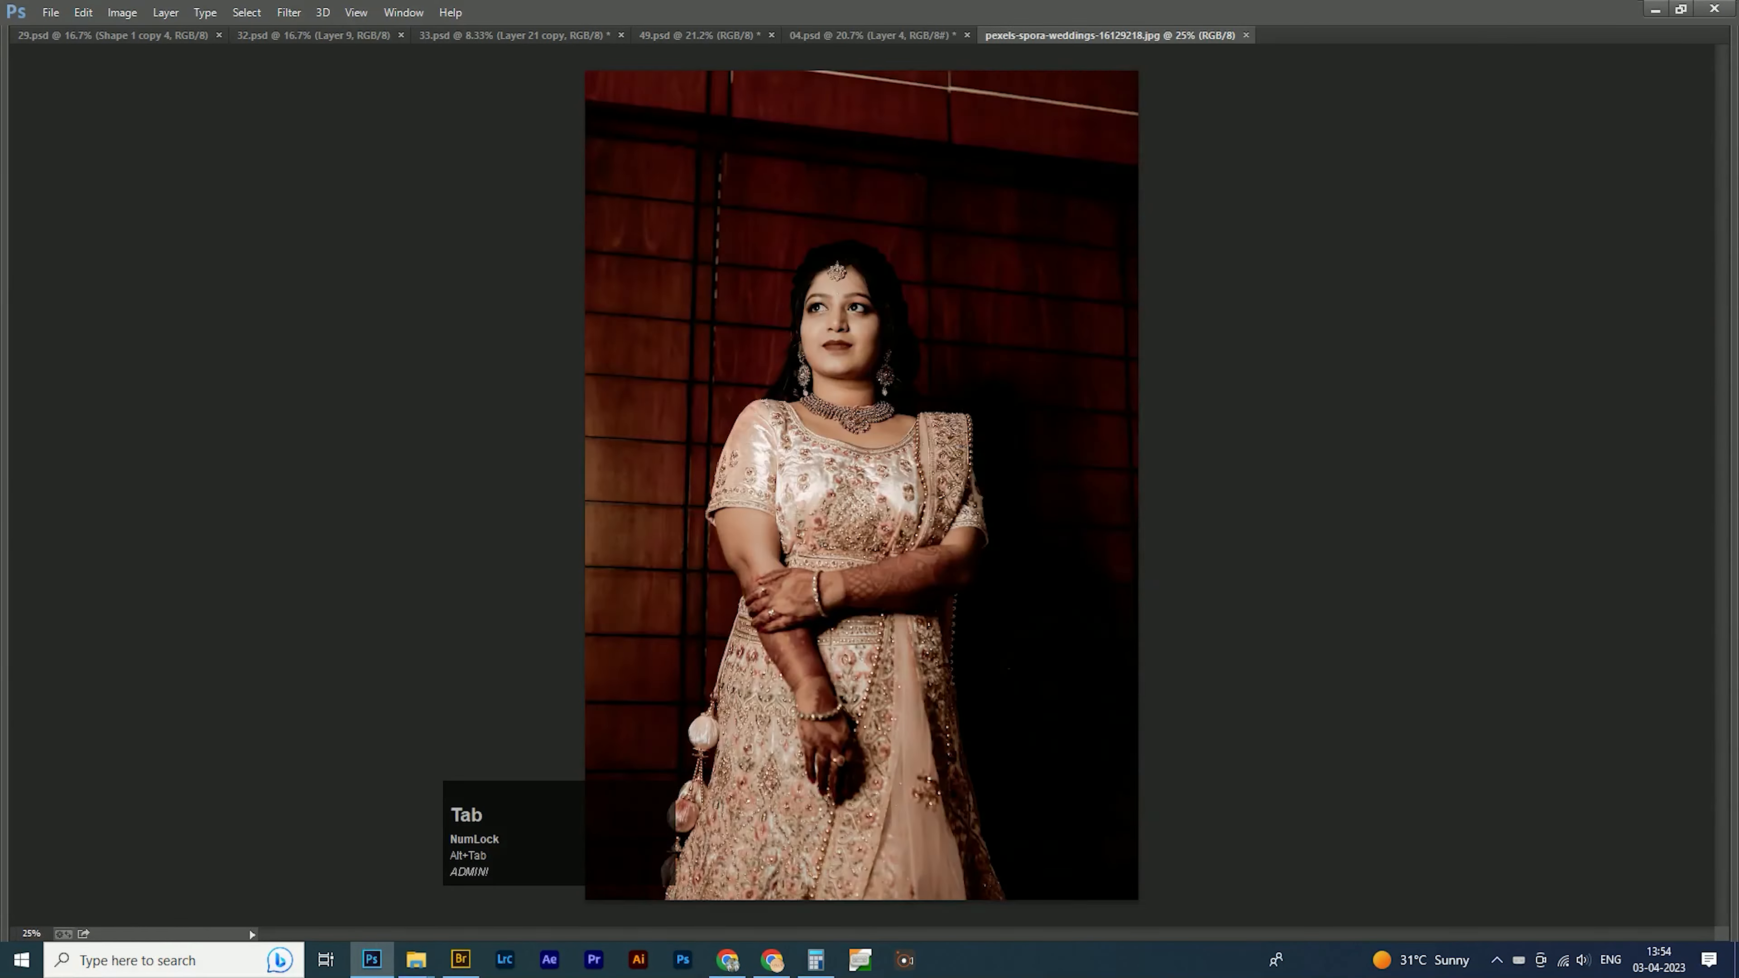
Copy the whole 16129207 photo, close it, paste it into 04.psd and clip it to the left-hand frame.
{"action": "key", "text": "ctrl+a"}
{"action": "key", "text": "ctrl+c"}
{"action": "key", "text": "ctrl+w"}
{"action": "left_click", "coordinate": [883, 35]}
{"action": "key", "text": "Tab"}
{"action": "key", "text": "ctrl+v"}
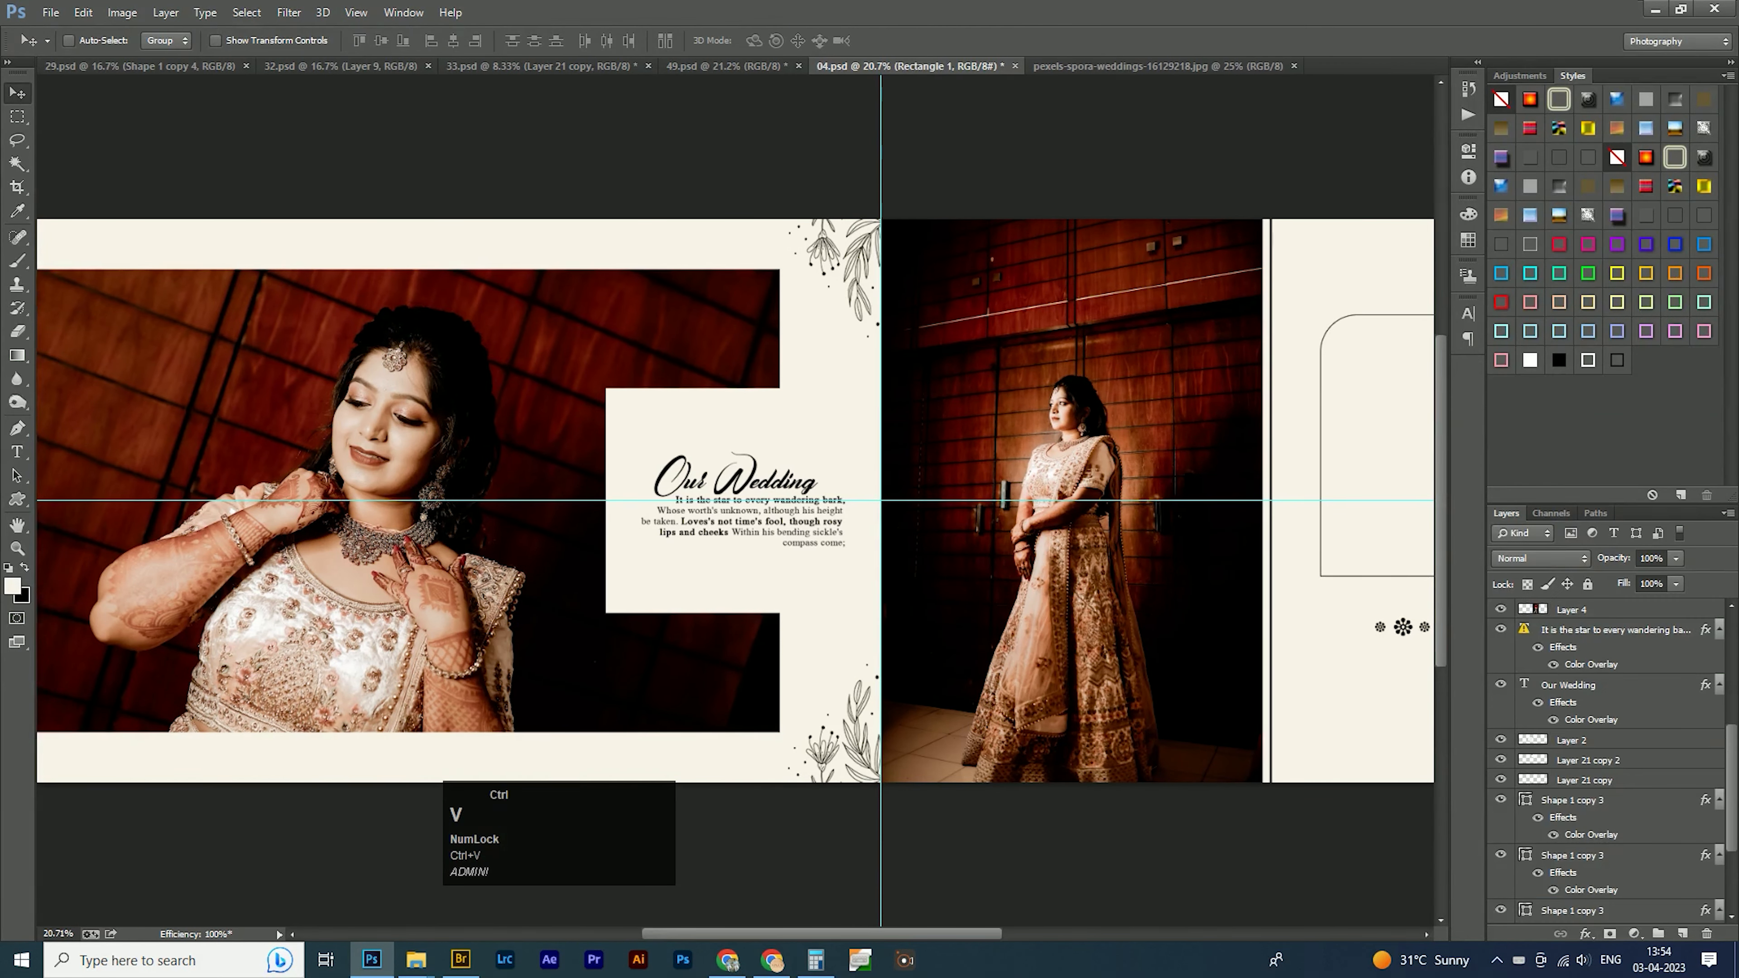
{"action": "scroll", "coordinate": [1609, 822], "scroll_direction": "down", "scroll_amount": 5}
{"action": "left_click", "coordinate": [1581, 844], "text": "alt"}
Scale and position the clipped photo so the bride fills the left-hand frame, and reapply the last filter.
{"action": "left_click_drag", "start_coordinate": [1363, 506], "coordinate": [479, 490]}
{"action": "left_click_drag", "start_coordinate": [205, 494], "coordinate": [1399, 507]}
{"action": "left_click_drag", "start_coordinate": [527, 264], "coordinate": [1089, 404]}
{"action": "key", "text": "ctrl+t"}
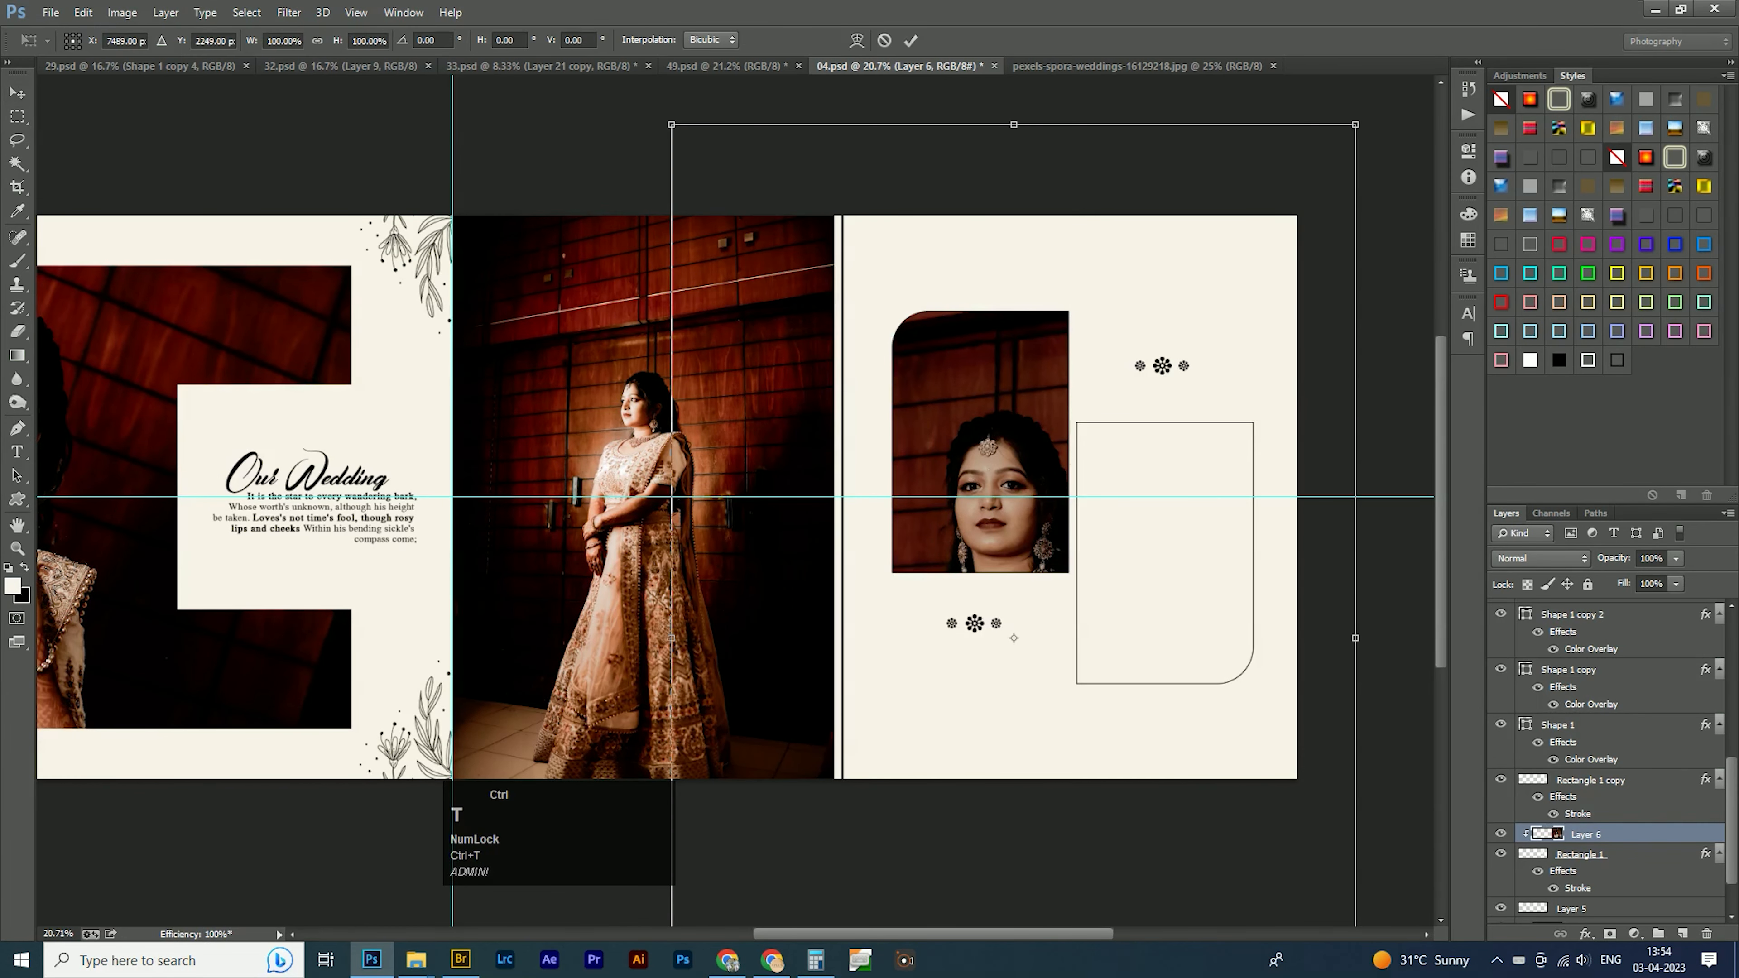
{"action": "left_click_drag", "start_coordinate": [1355, 124], "coordinate": [1169, 530]}
{"action": "left_click_drag", "start_coordinate": [1031, 552], "coordinate": [998, 341]}
{"action": "left_click_drag", "start_coordinate": [1078, 280], "coordinate": [1122, 214]}
{"action": "left_click_drag", "start_coordinate": [1008, 310], "coordinate": [994, 323]}
{"action": "key", "text": "Return"}
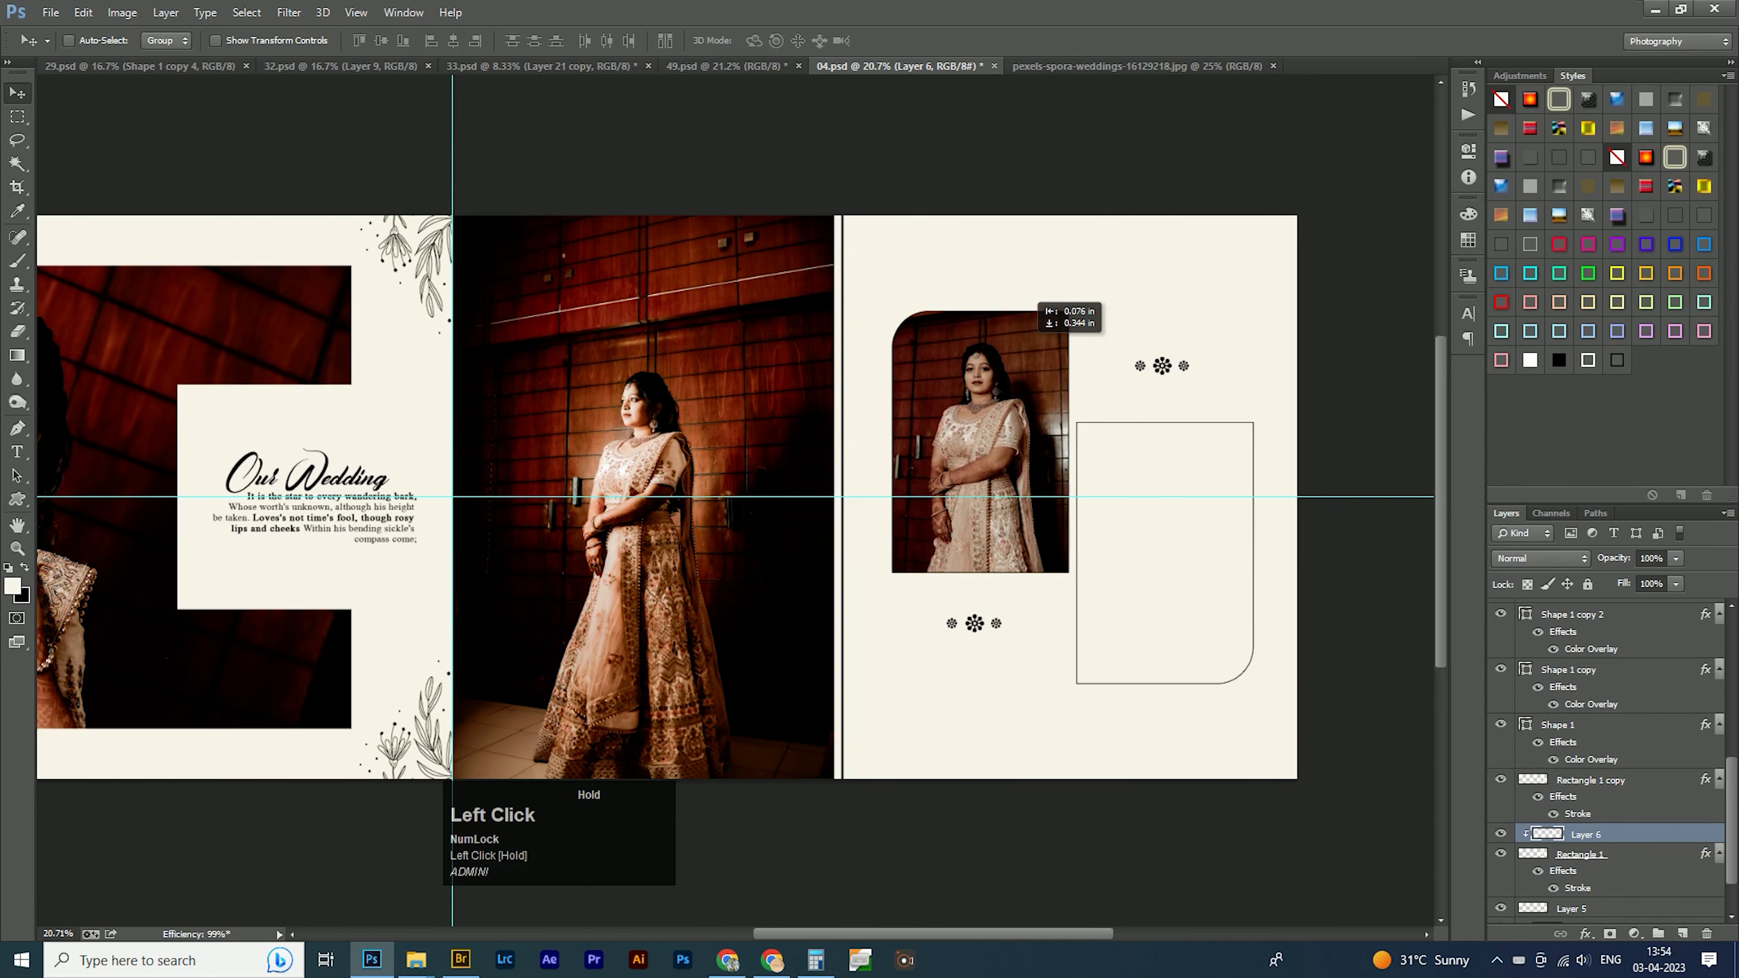
{"action": "left_click", "coordinate": [1548, 833], "text": "ctrl"}
{"action": "key", "text": "ctrl+f"}
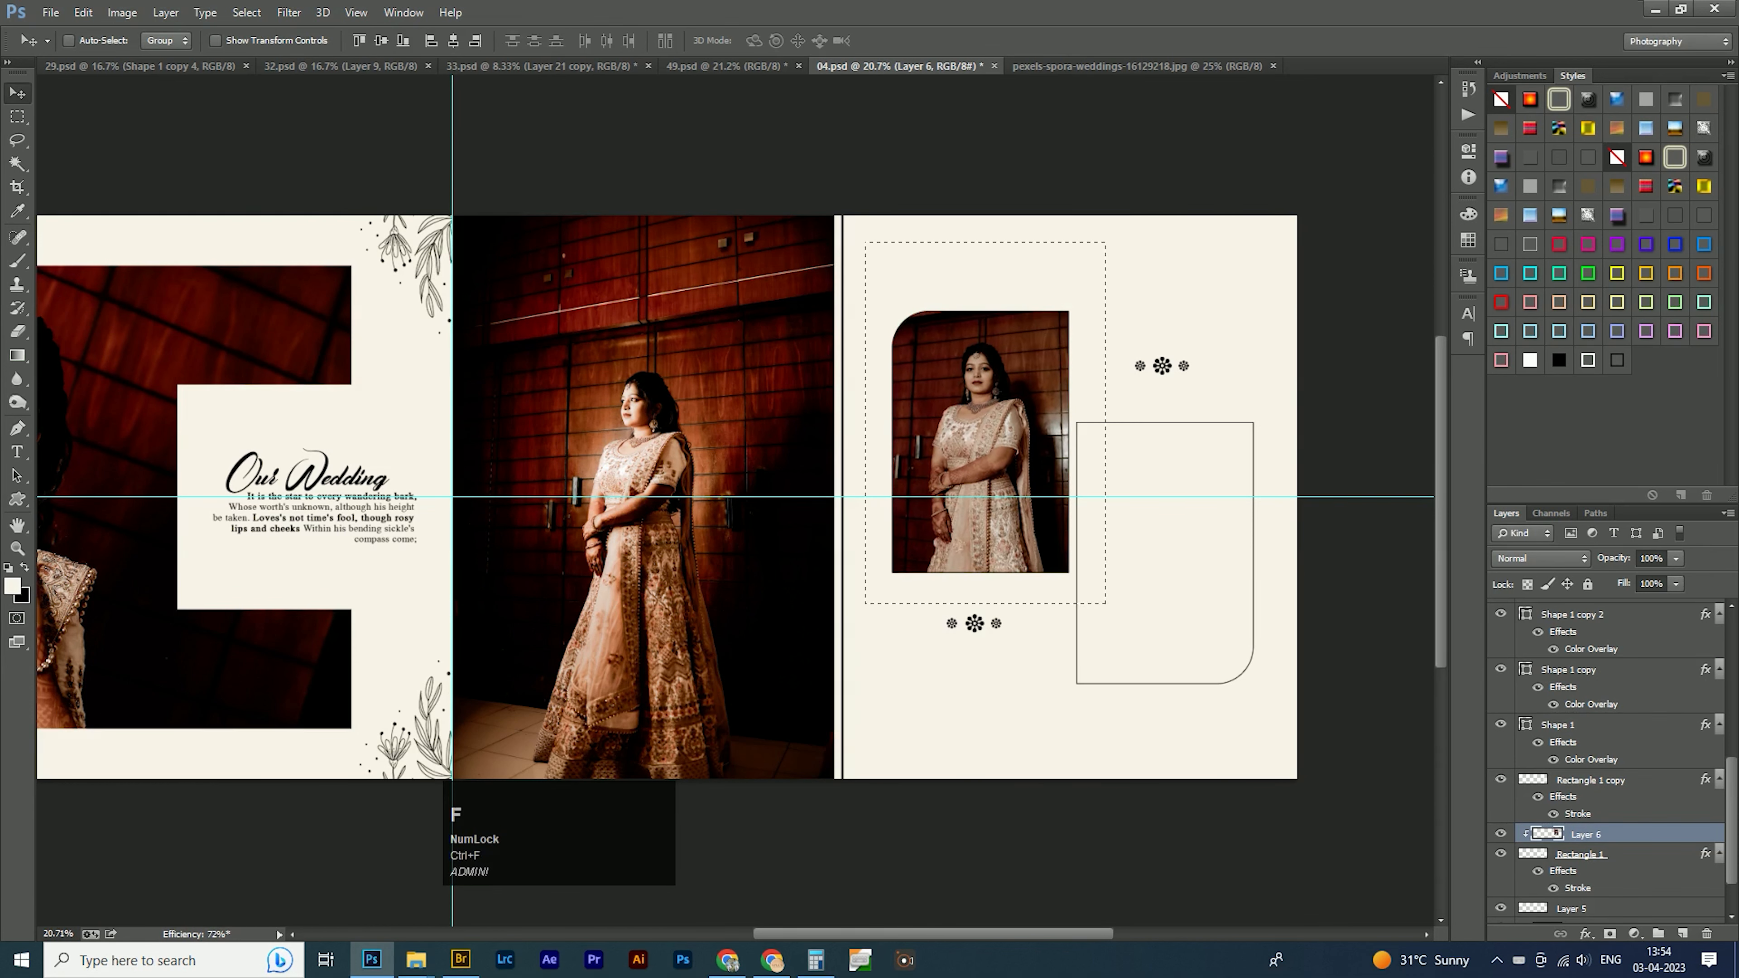
Copy the whole 16129218 photo, close it, paste it into 04.psd and clip it to the right-hand frame.
{"action": "left_click", "coordinate": [1138, 66]}
{"action": "key", "text": "ctrl+a"}
{"action": "key", "text": "ctrl+c"}
{"action": "key", "text": "ctrl+w"}
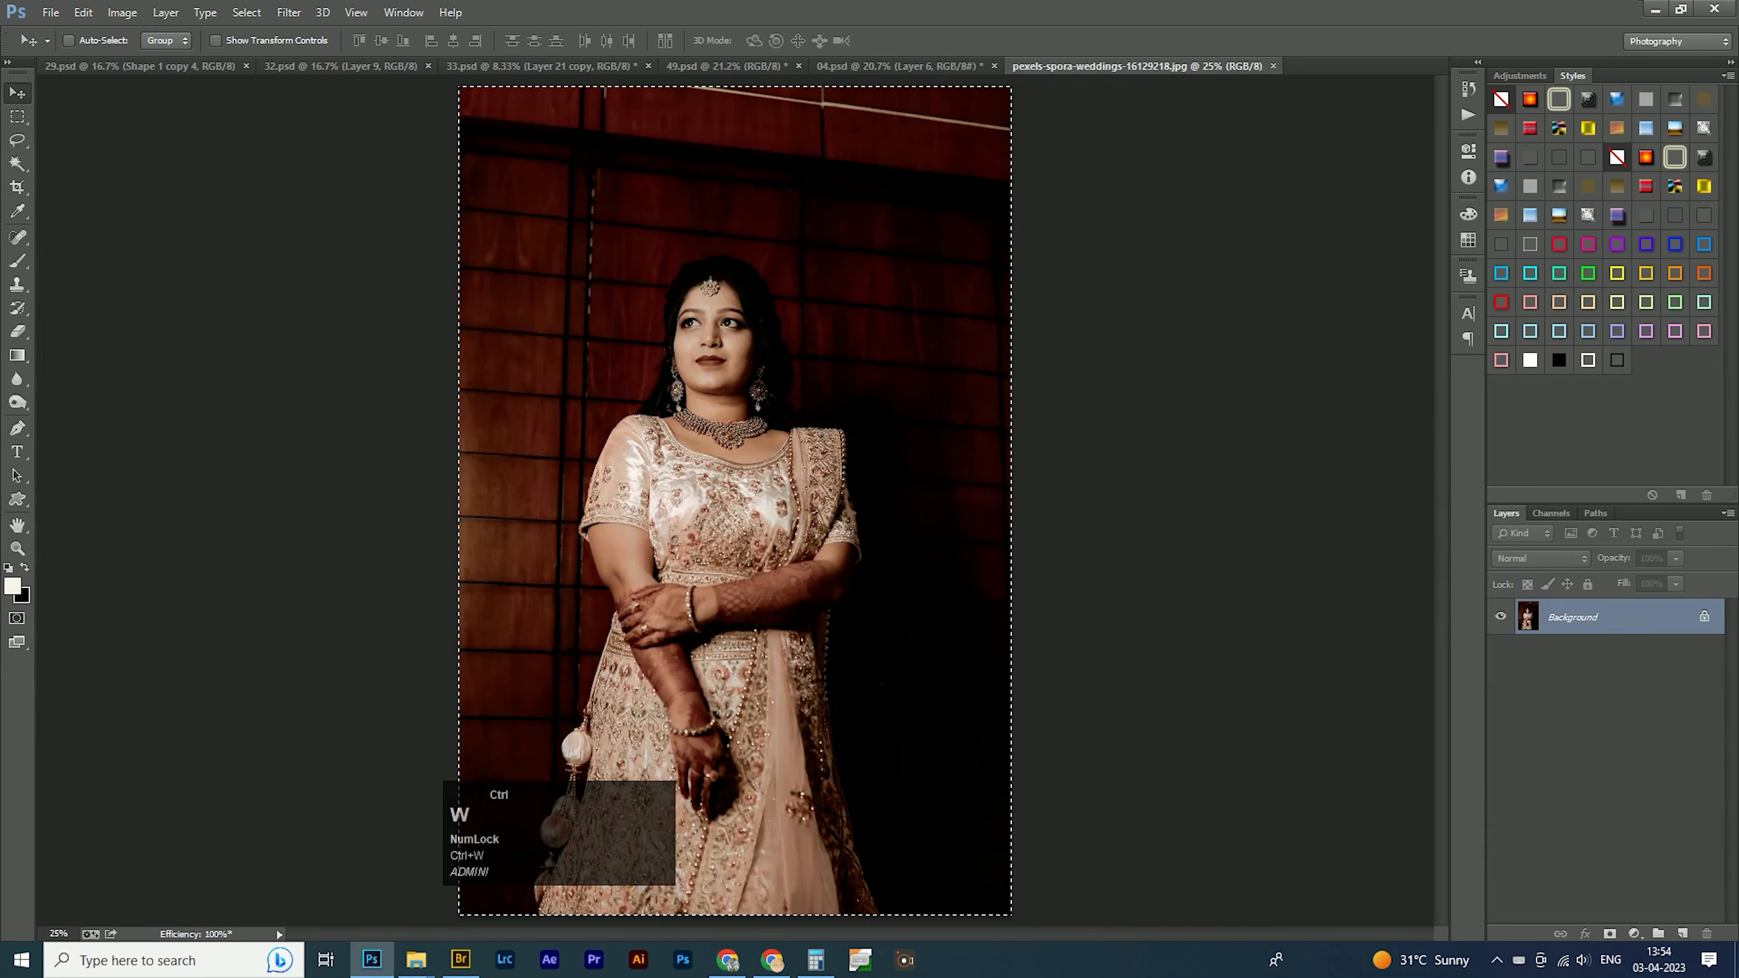
{"action": "right_click", "coordinate": [1192, 589]}
{"action": "left_click", "coordinate": [1225, 601]}
{"action": "key", "text": "ctrl+v"}
{"action": "key", "text": "ctrl+alt+g"}
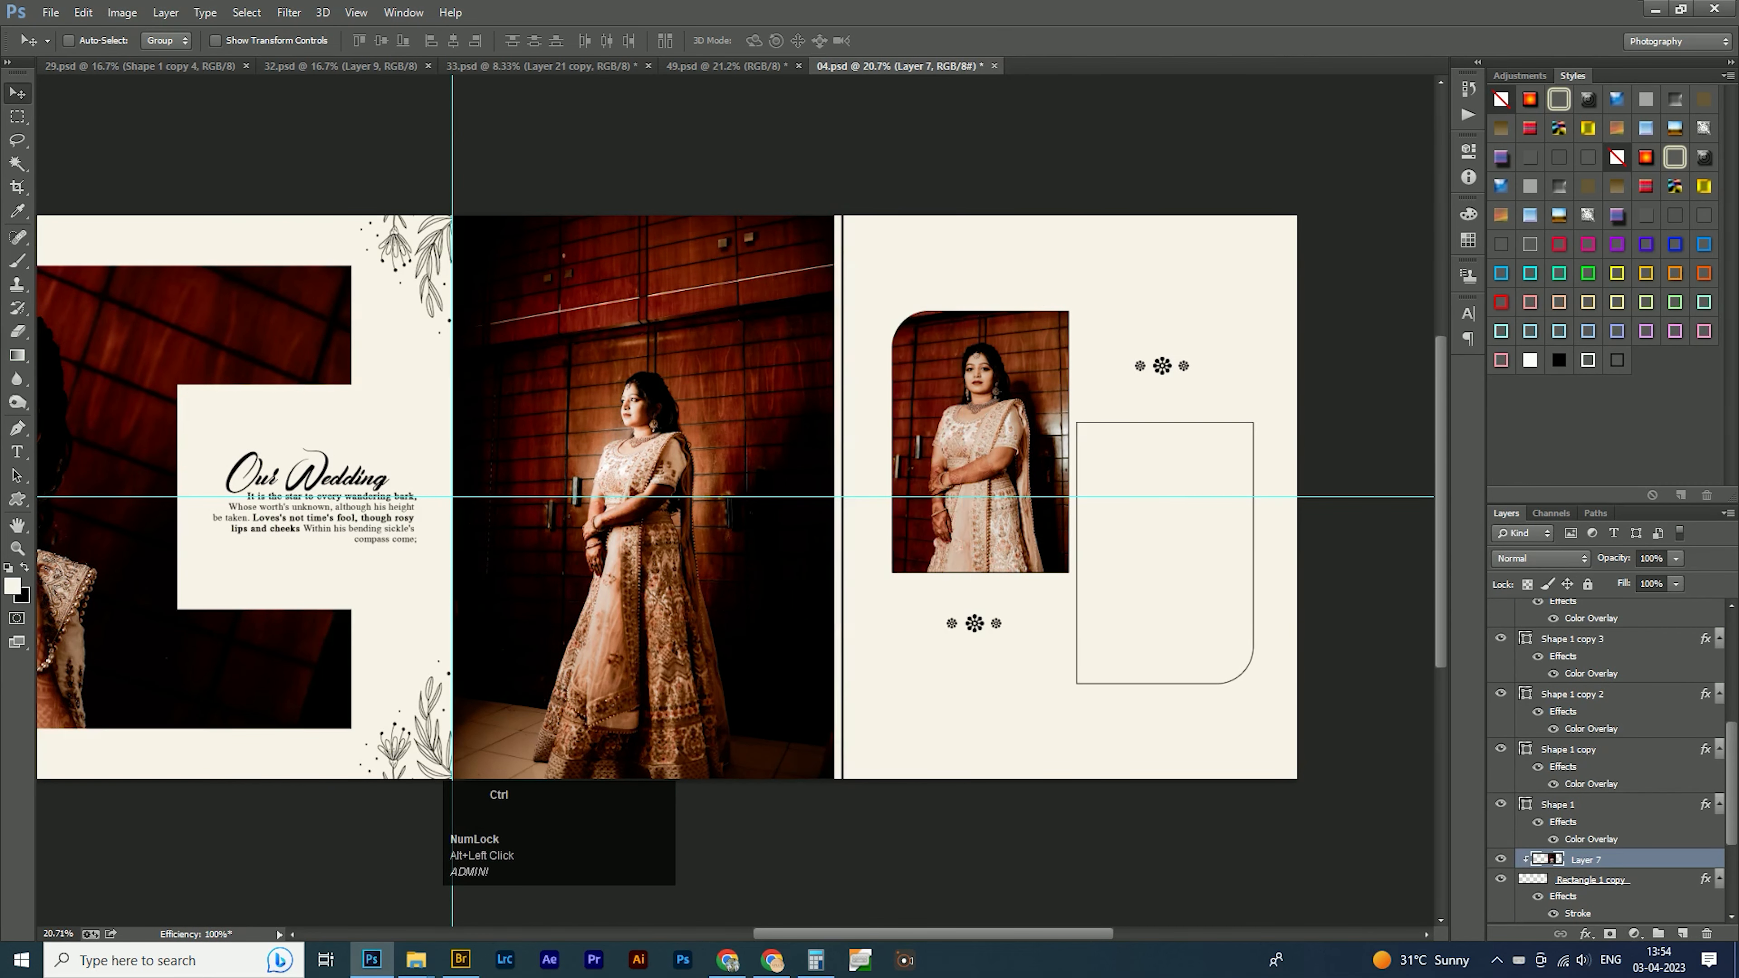
Scale and position the second photo so the bride fills the right-hand frame, and reapply the last filter.
{"action": "key", "text": "ctrl+t"}
{"action": "key", "text": "ctrl+shift+t"}
{"action": "left_click_drag", "start_coordinate": [888, 430], "coordinate": [1150, 609]}
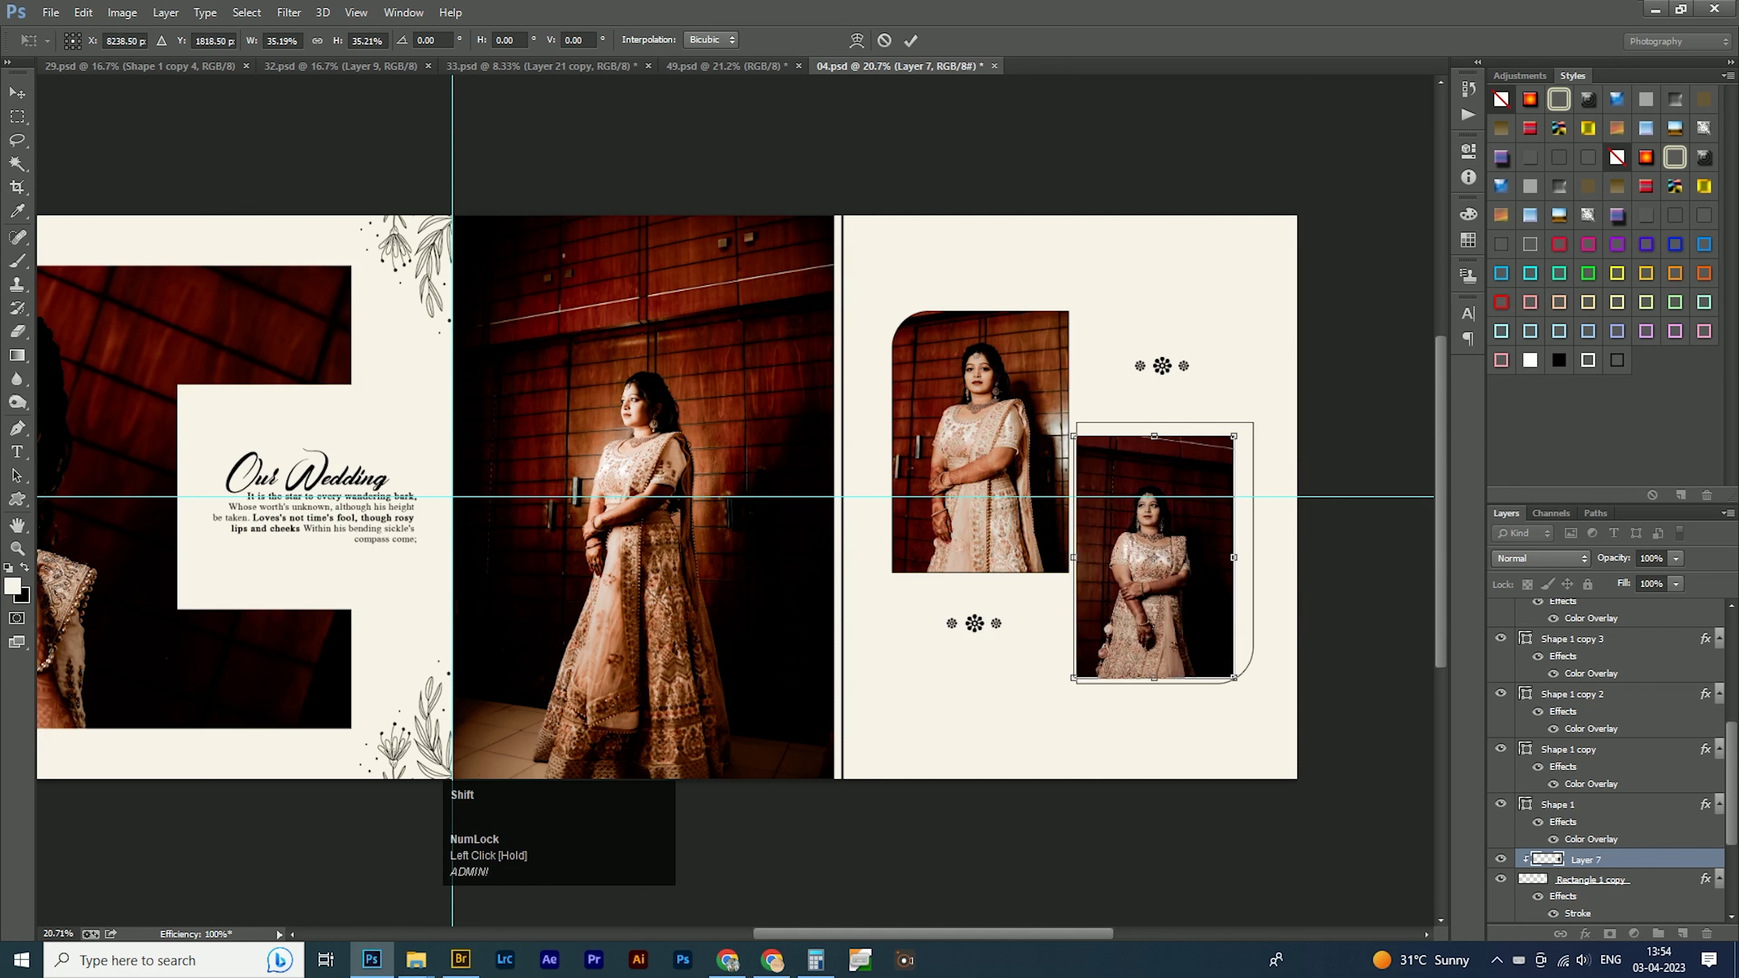
{"action": "left_click_drag", "start_coordinate": [1233, 436], "coordinate": [1299, 340]}
{"action": "left_click_drag", "start_coordinate": [1214, 407], "coordinate": [1203, 429]}
{"action": "left_click_drag", "start_coordinate": [1203, 429], "coordinate": [1201, 436]}
{"action": "key", "text": "Return"}
{"action": "key", "text": "ctrl+f"}
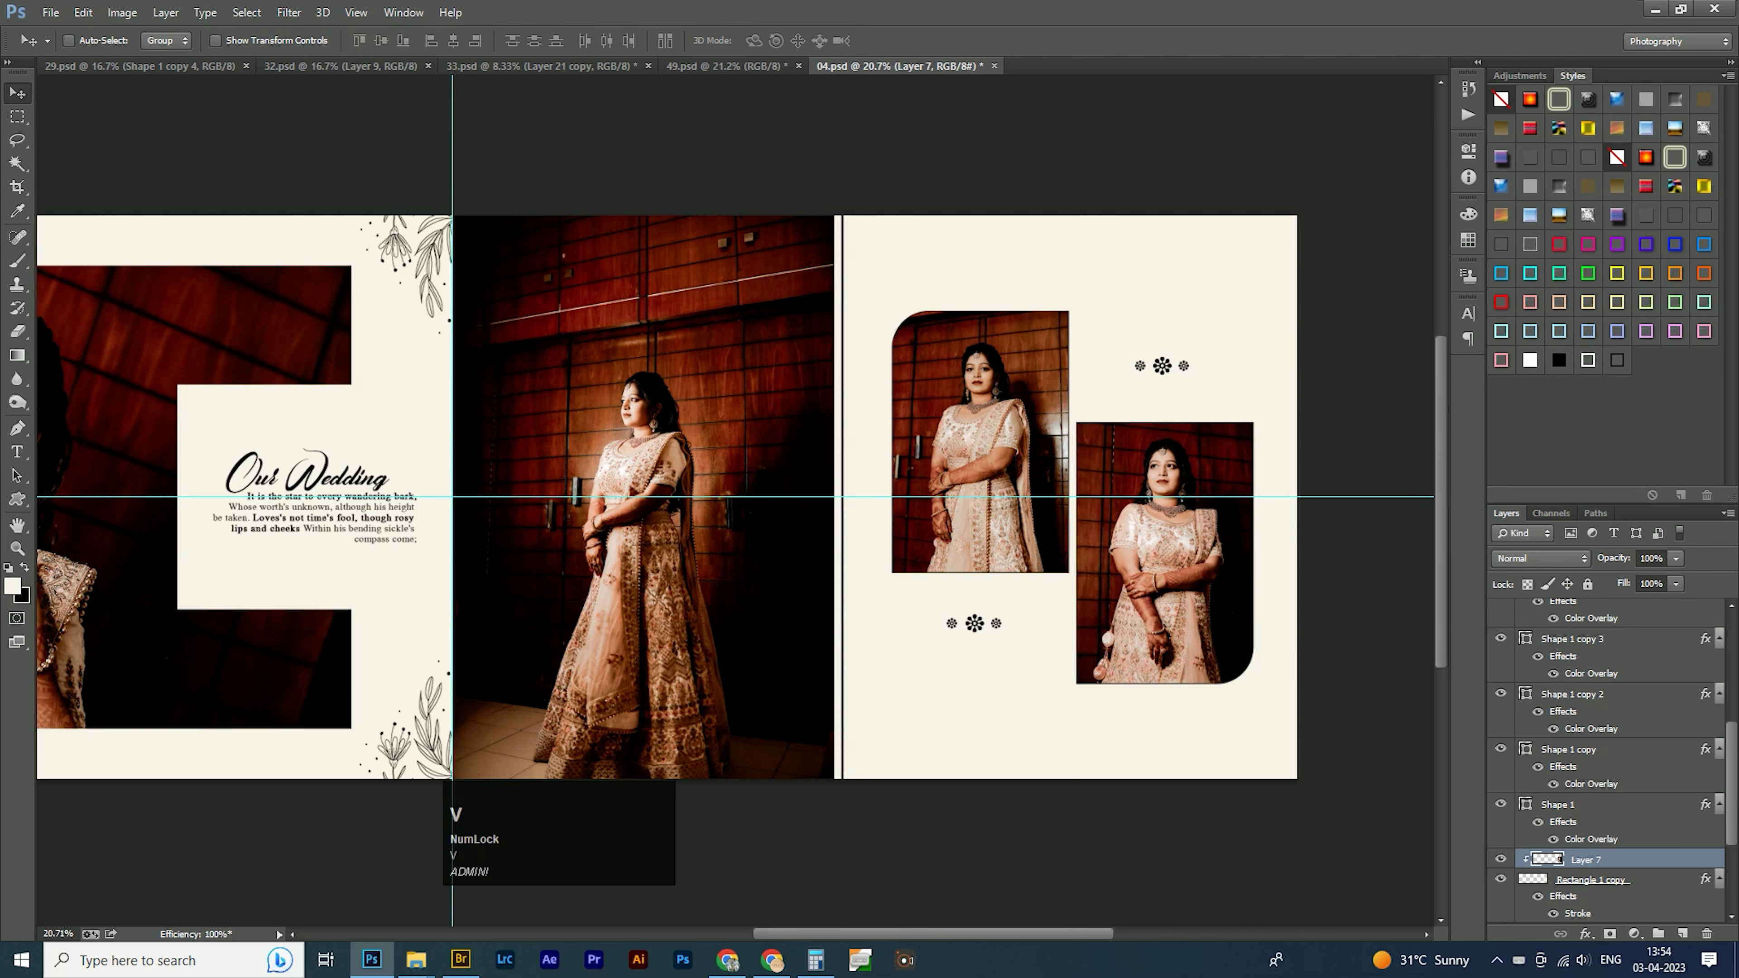
Load the left-hand frame's shape as a selection and stroke its outline on a new layer.
{"action": "right_click", "coordinate": [989, 479]}
{"action": "left_click", "coordinate": [1041, 511]}
{"action": "left_click", "coordinate": [1533, 879], "text": "ctrl"}
{"action": "key", "text": "ctrl+shift+n"}
{"action": "key", "text": "Return"}
{"action": "key", "text": "alt+e"}
{"action": "key", "text": "alt+s"}
{"action": "key", "text": "Return"}
{"action": "key", "text": "ctrl+d"}
Bring the stroked outline to the front, apply a solid black style and offset it up and left of the photo.
{"action": "key", "text": "Left"}
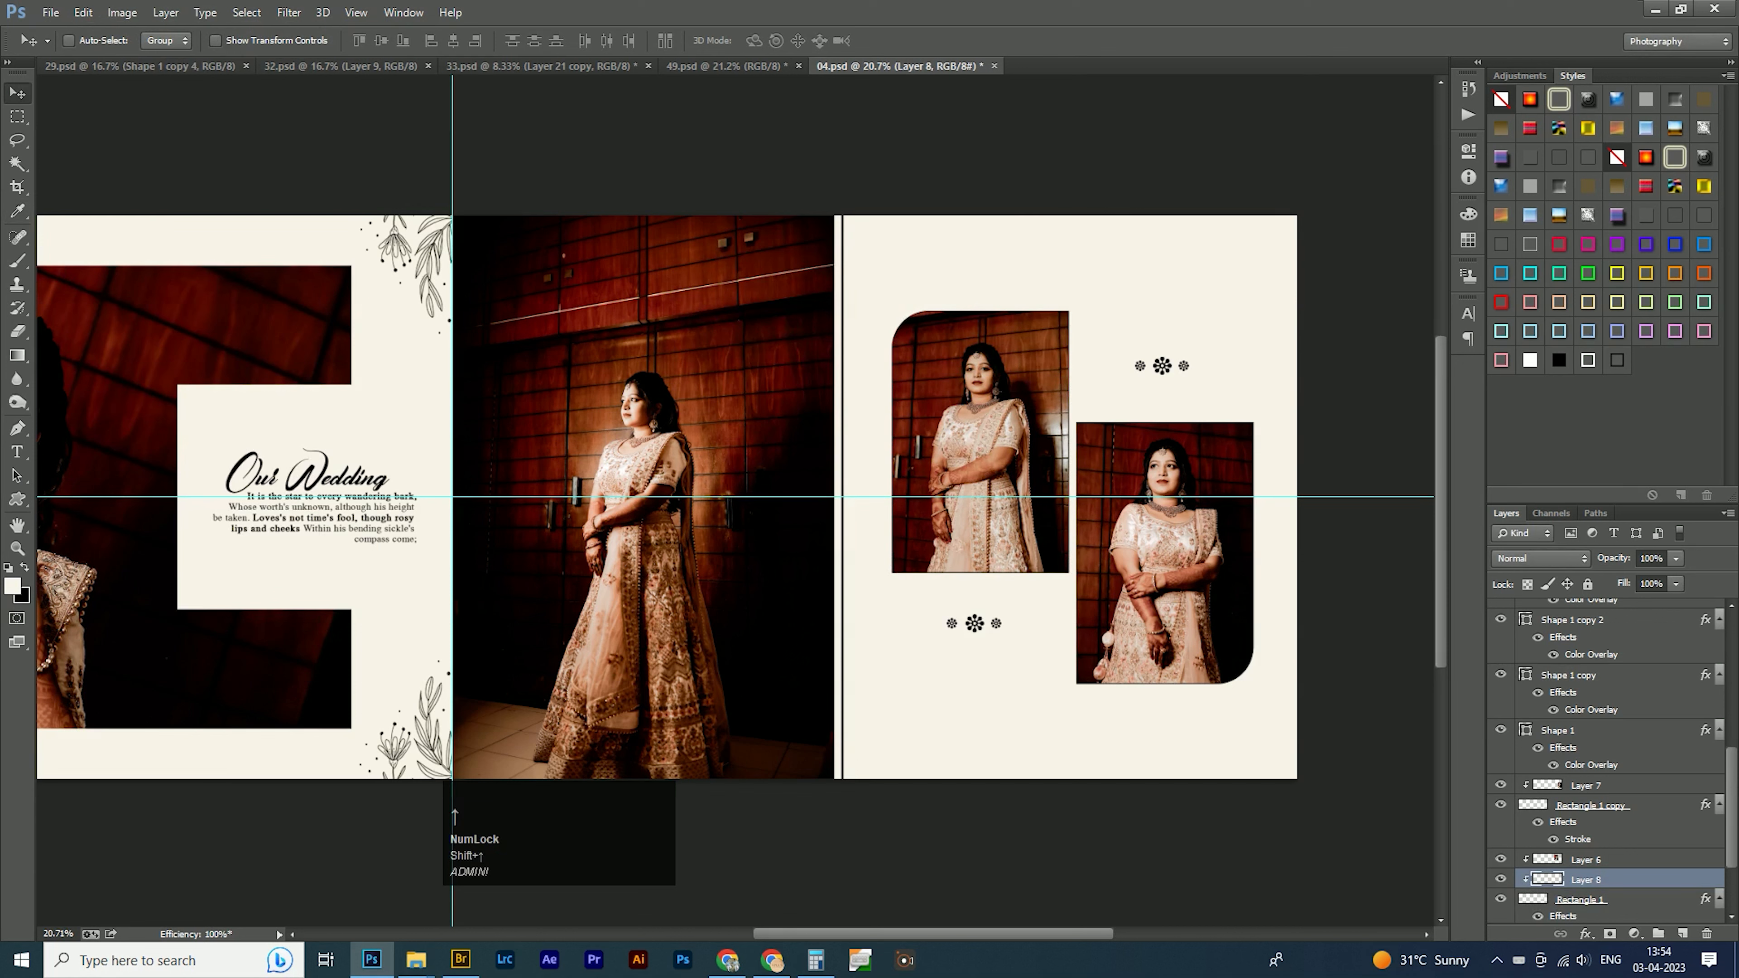
{"action": "key", "text": "ctrl+shift+bracketright"}
{"action": "key", "text": "shift+Left"}
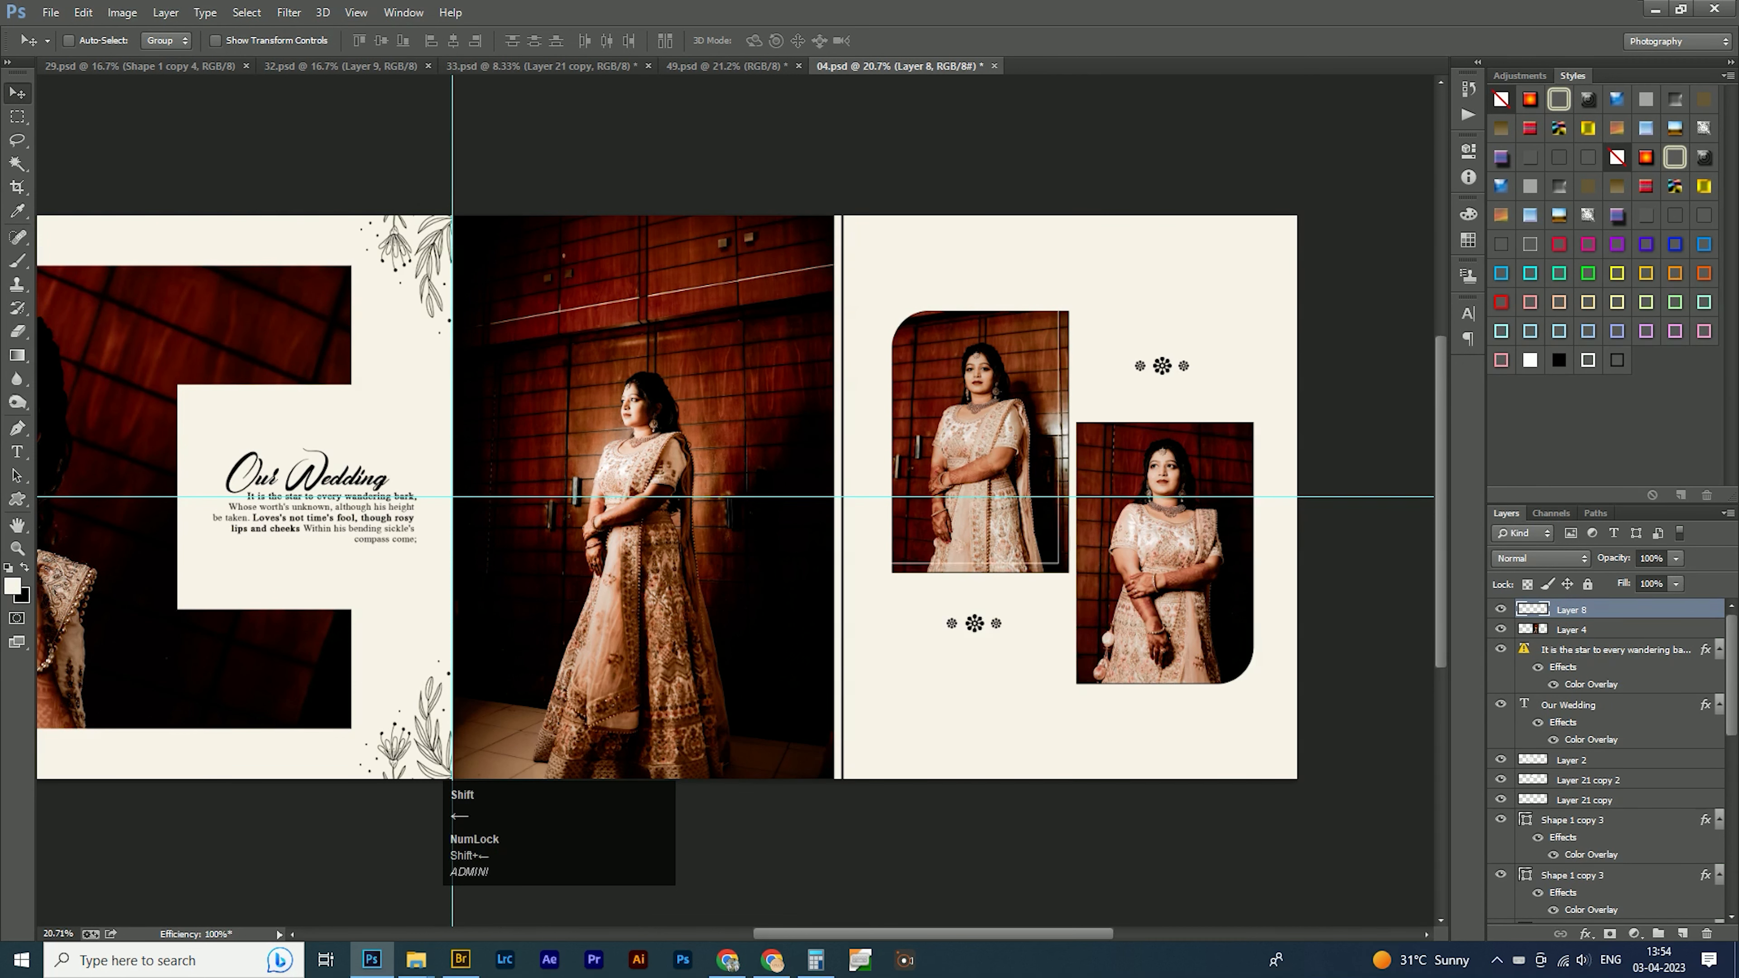
{"action": "key", "text": "ctrl+alt+v"}
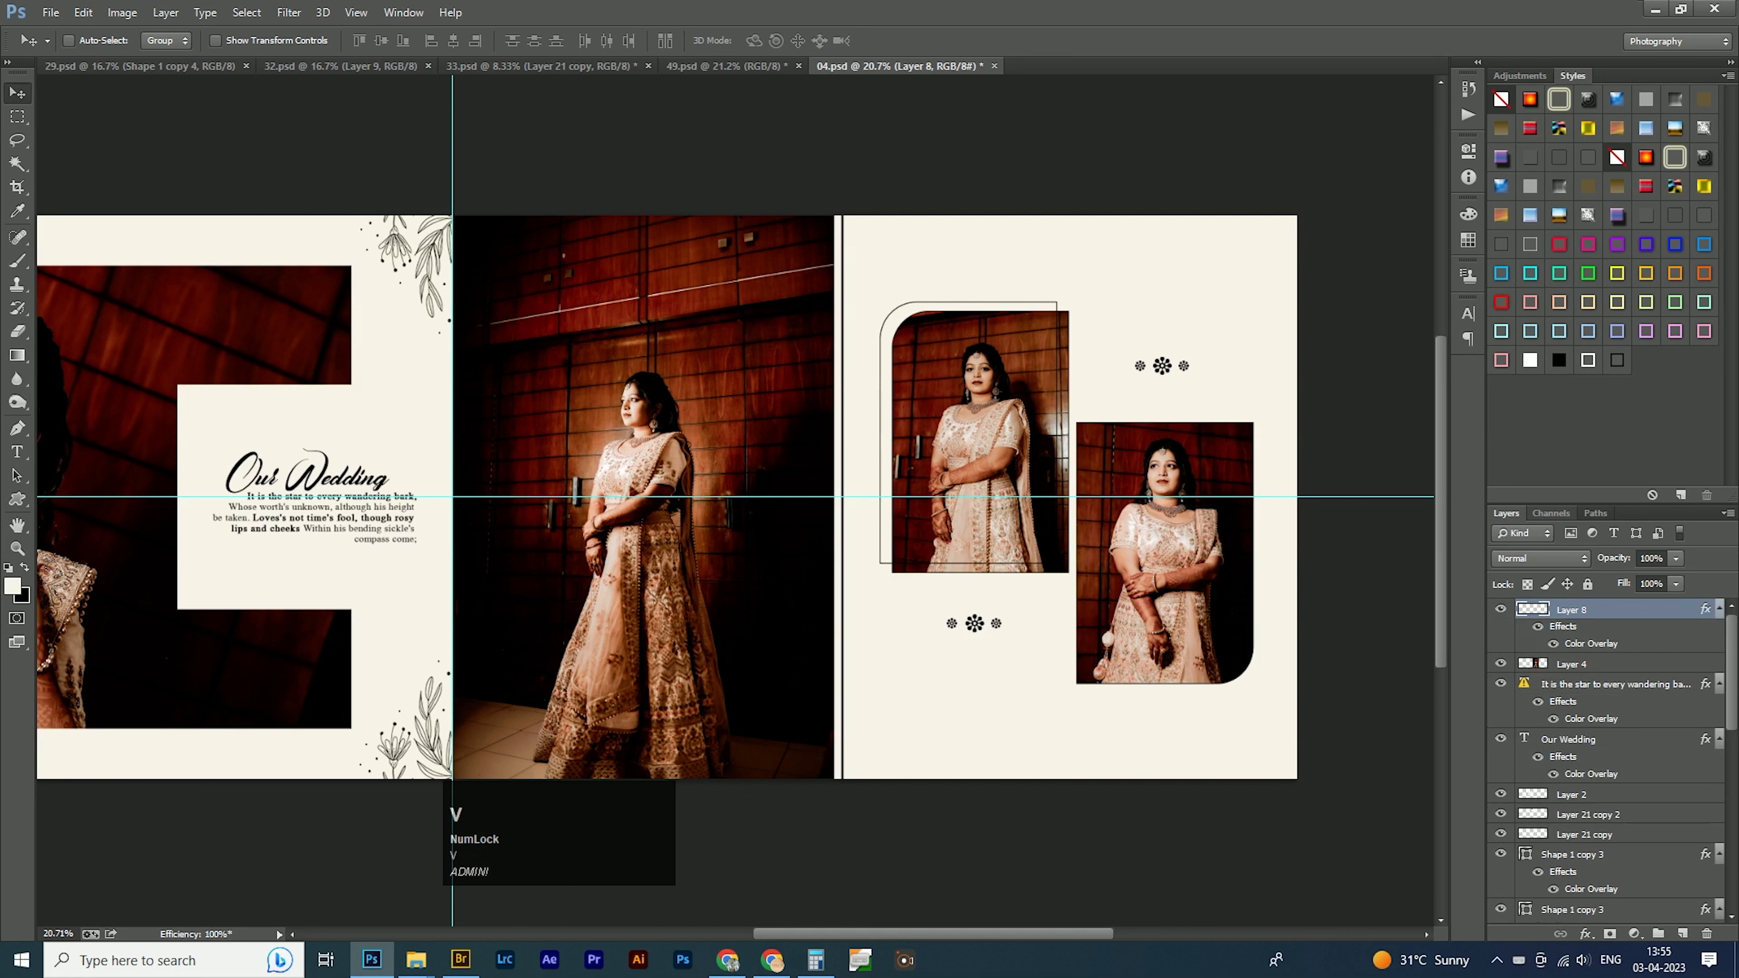
{"action": "key", "text": "shift+Right"}
{"action": "key", "text": "shift+Right"}
{"action": "key", "text": "shift+Right"}
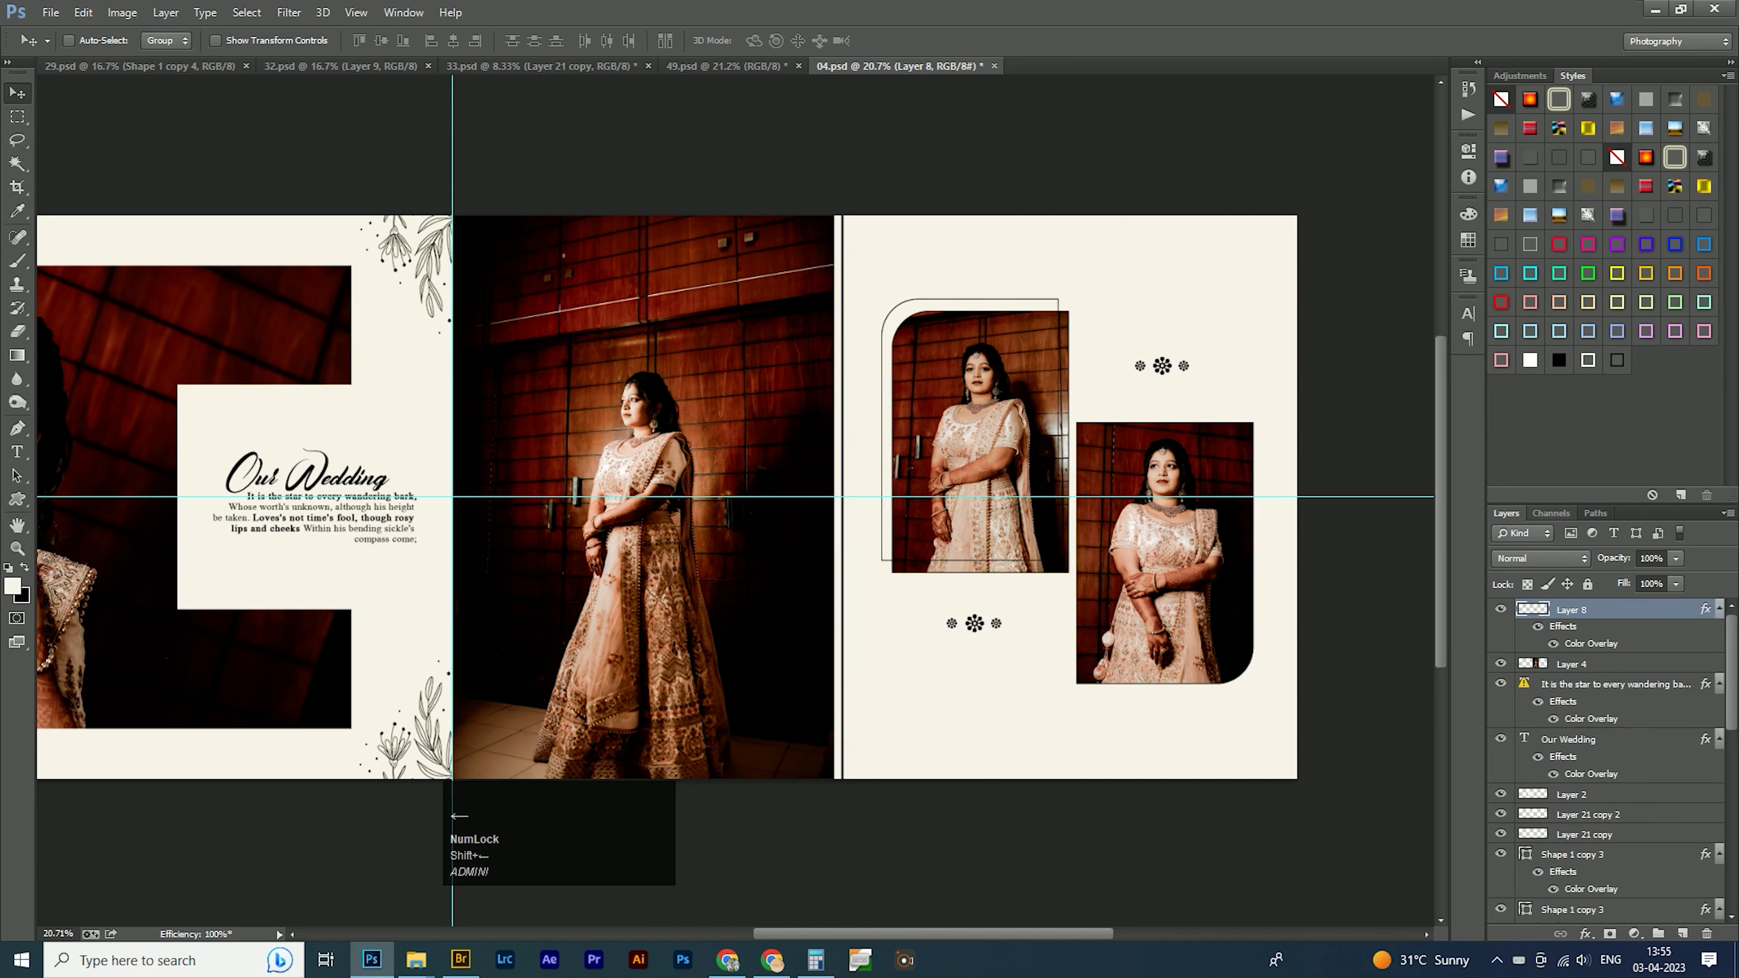
Erase the lower part of the offset black outline around the left-hand framed photo and clear the selection.
{"action": "key", "text": "m"}
{"action": "left_click_drag", "start_coordinate": [801, 463], "coordinate": [1411, 713]}
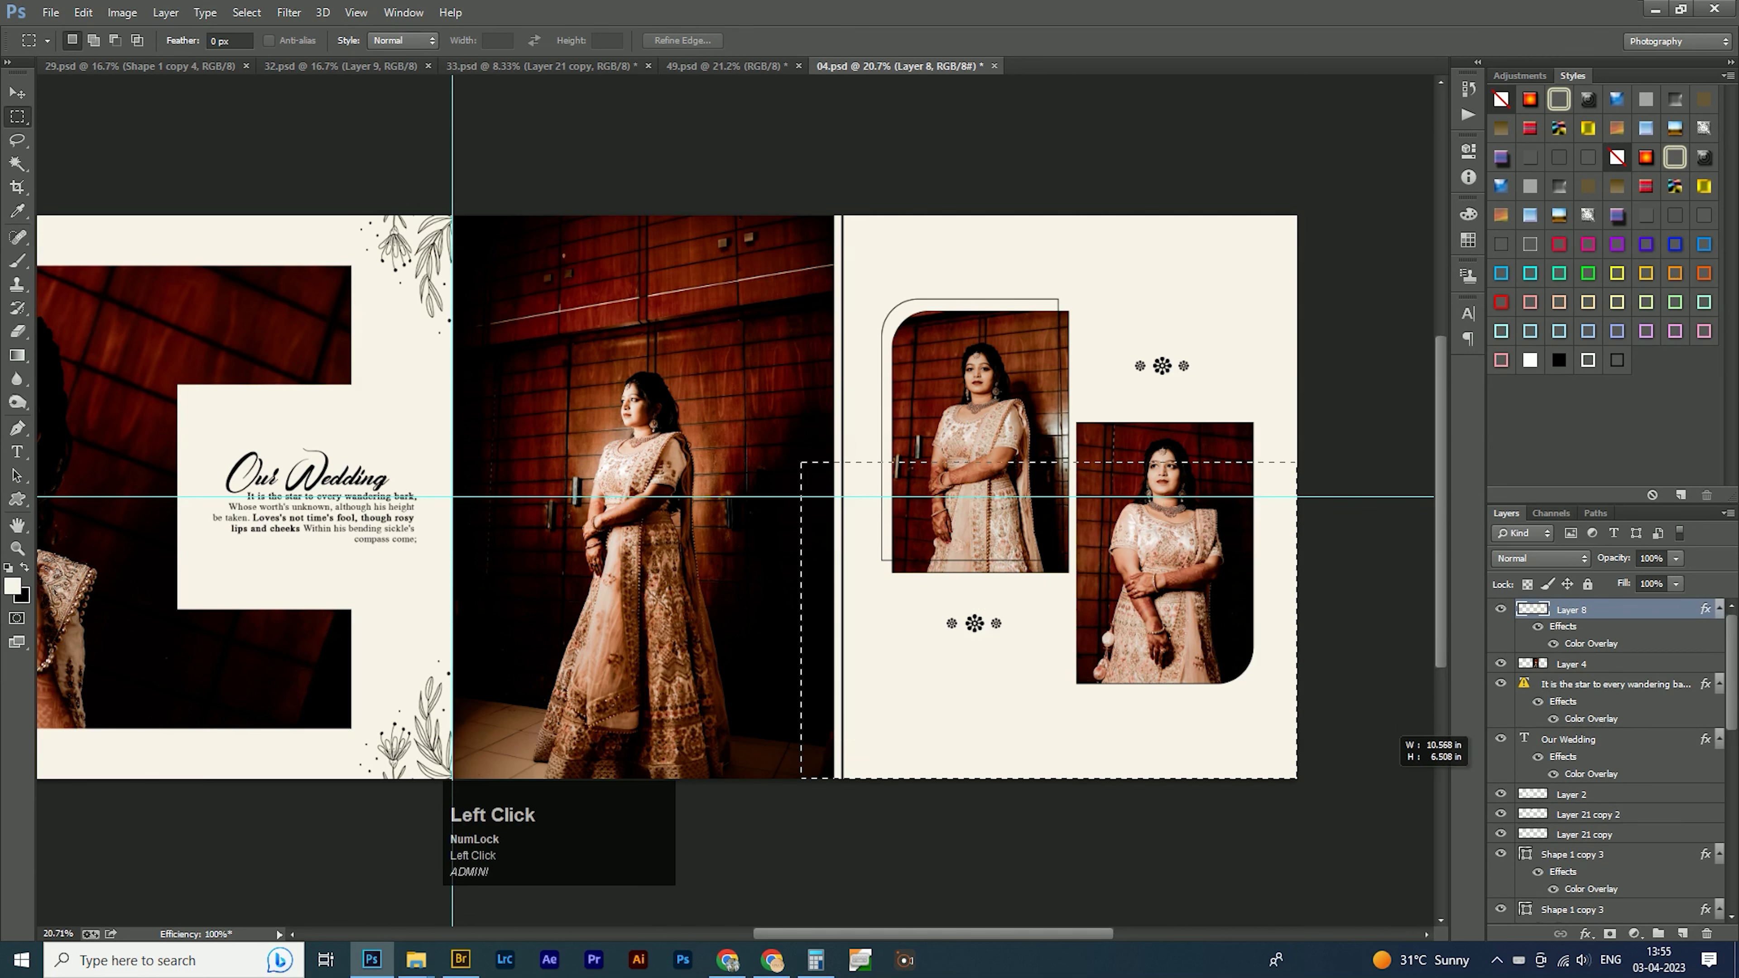
{"action": "key", "text": "End"}
{"action": "key", "text": "ctrl+d"}
{"action": "key", "text": "ctrl+alt+z"}
{"action": "key", "text": "Delete"}
{"action": "key", "text": "ctrl+d"}
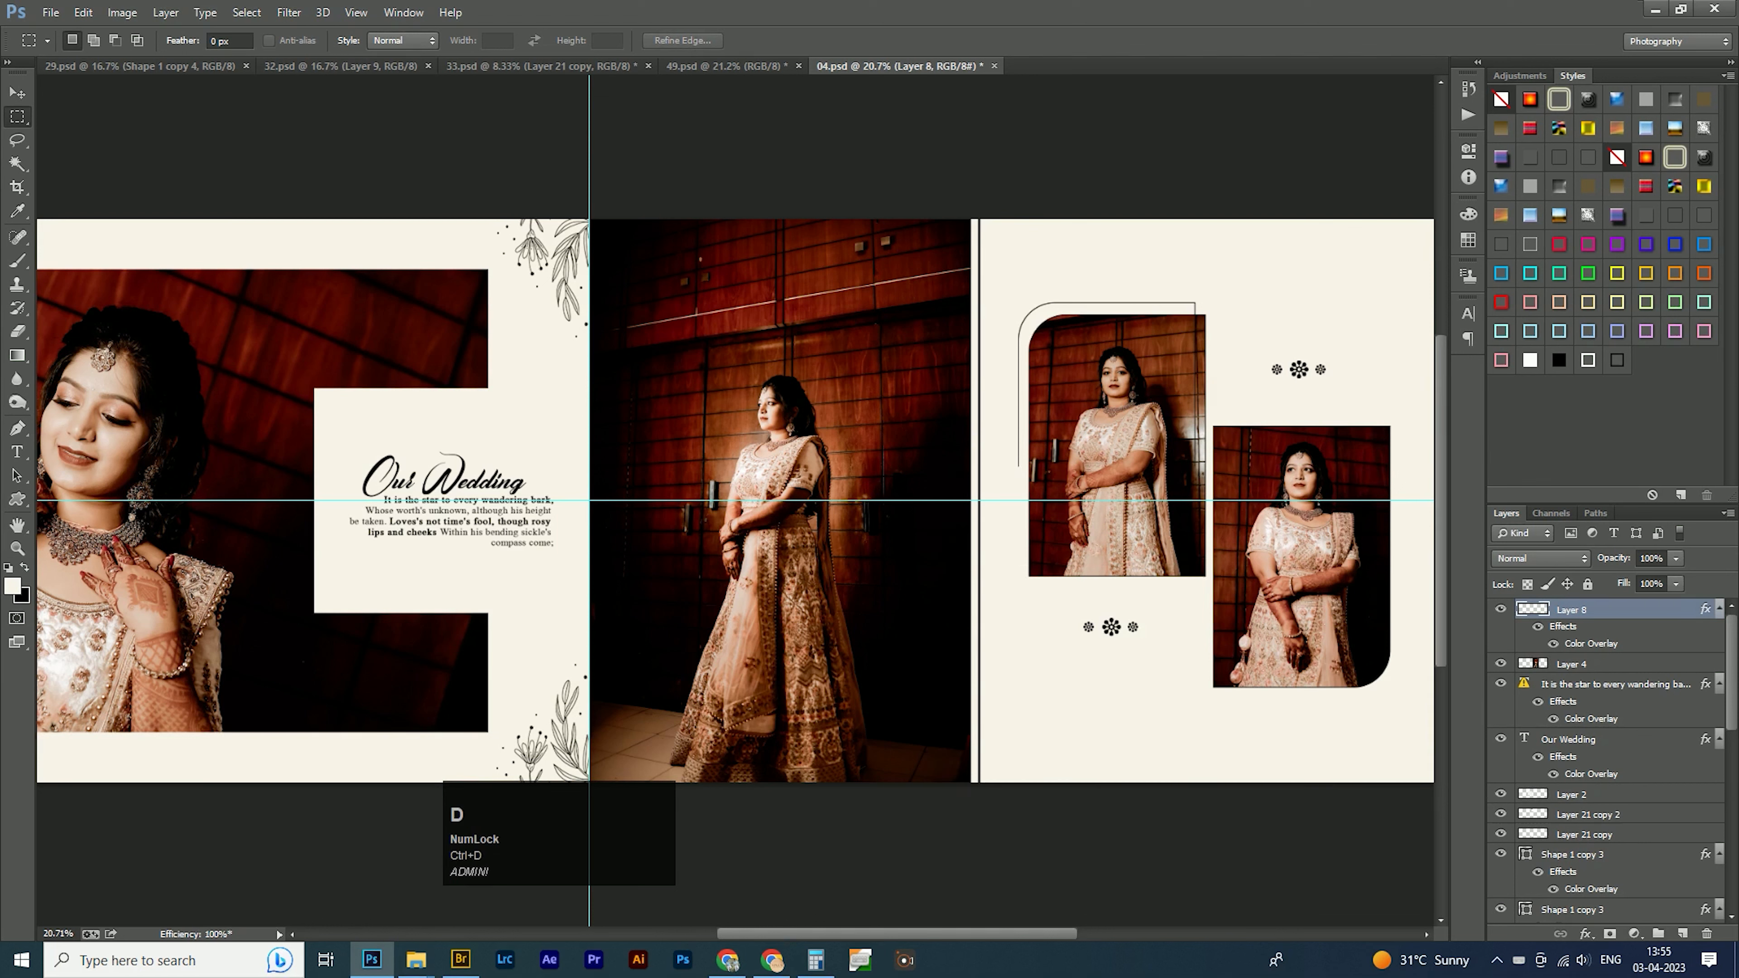
Erase the right end of the offset outline so only the rounded corner piece remains, and nudge it slightly downward.
{"action": "key", "text": "space"}
{"action": "left_click_drag", "start_coordinate": [1144, 233], "coordinate": [1343, 596]}
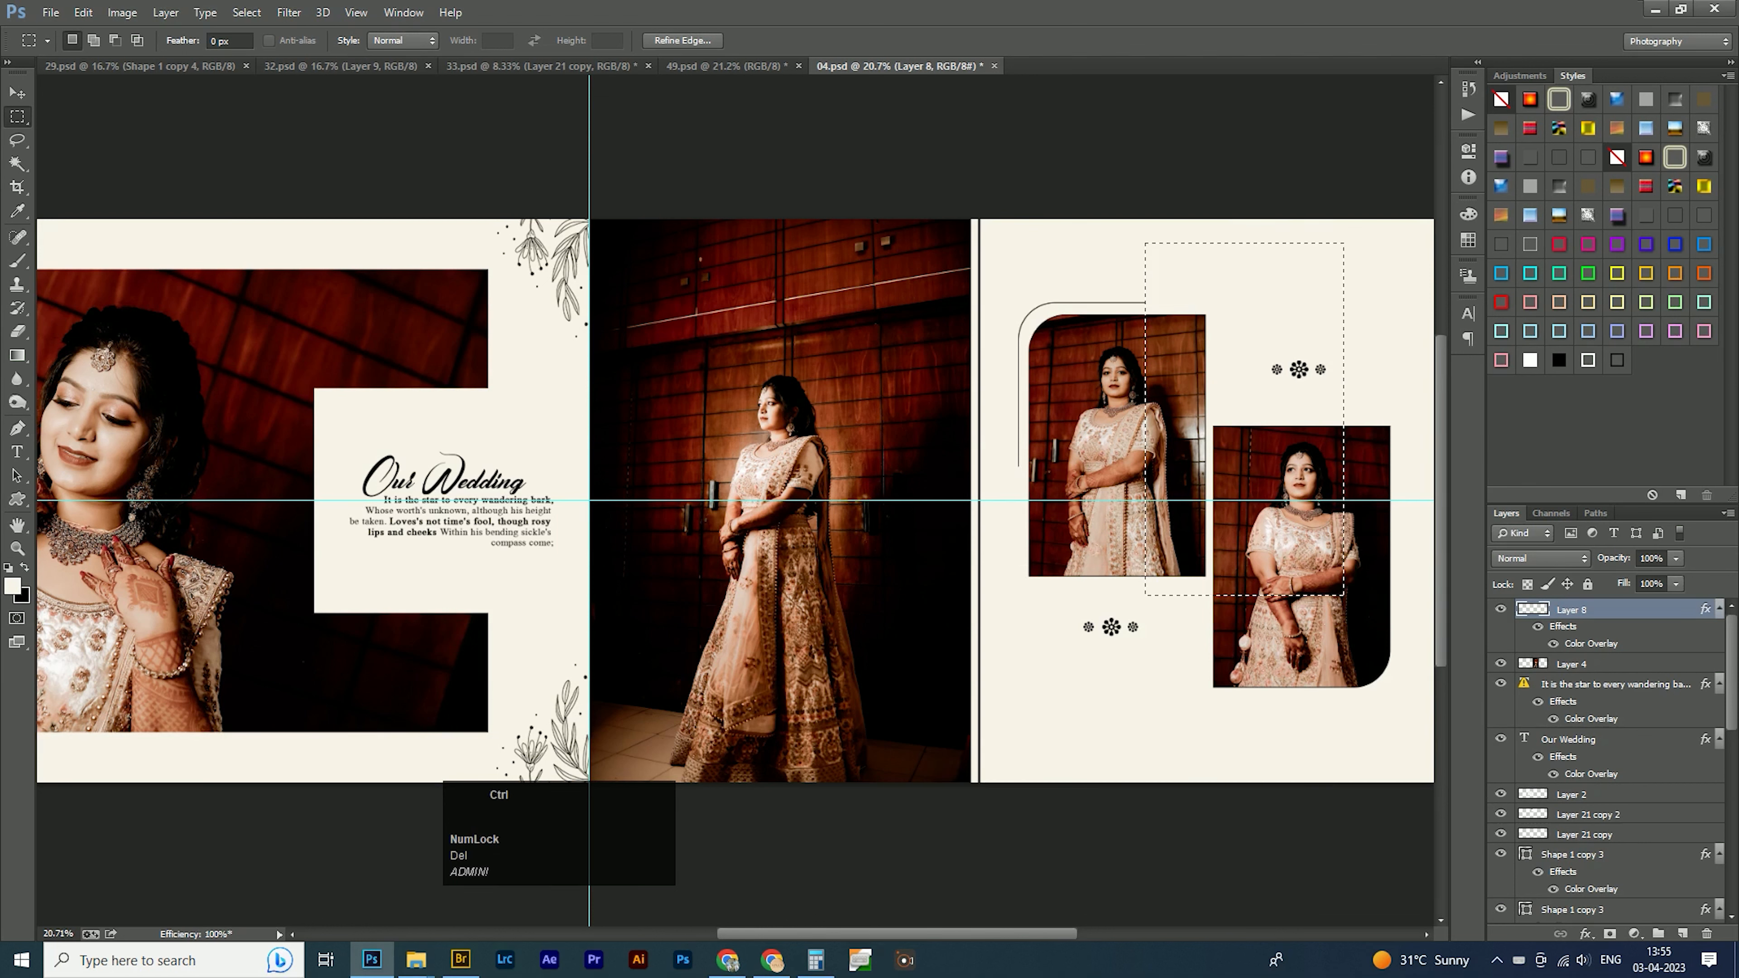
{"action": "key", "text": "v"}
{"action": "key", "text": "ctrl+d"}
{"action": "key", "text": "shift+Down"}
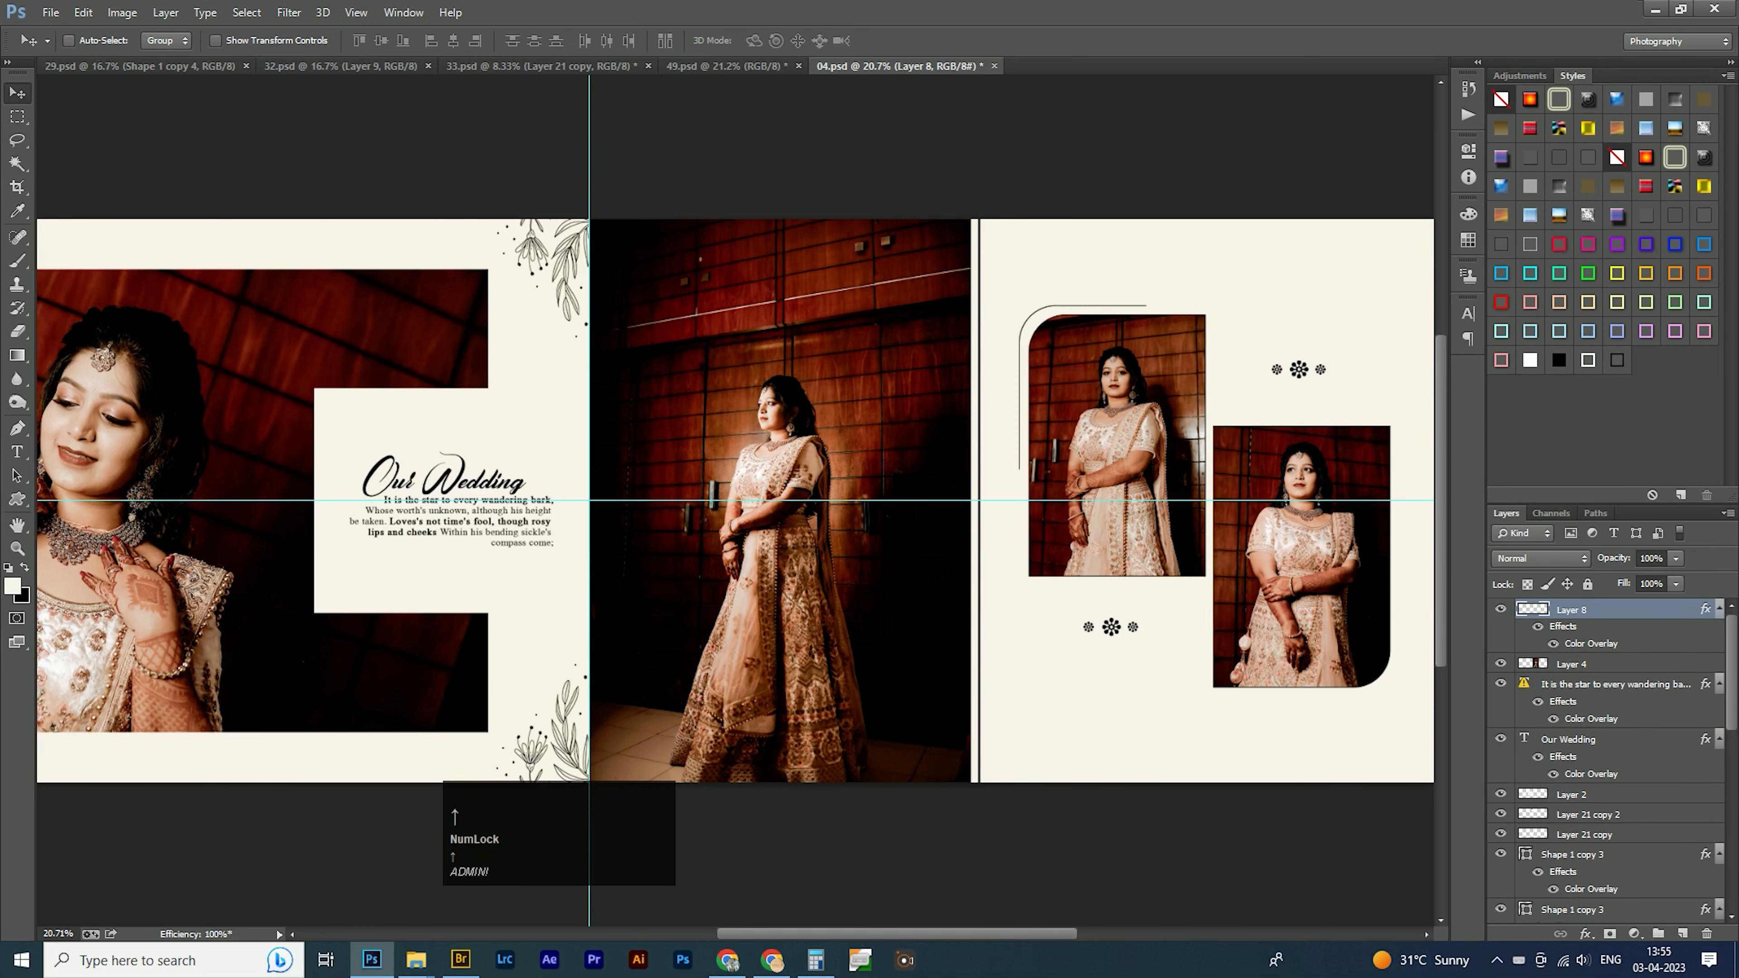
Duplicate the trimmed corner outline with the interface panels hidden, and rotate the copy 180 degrees.
{"action": "key", "text": "Tab"}
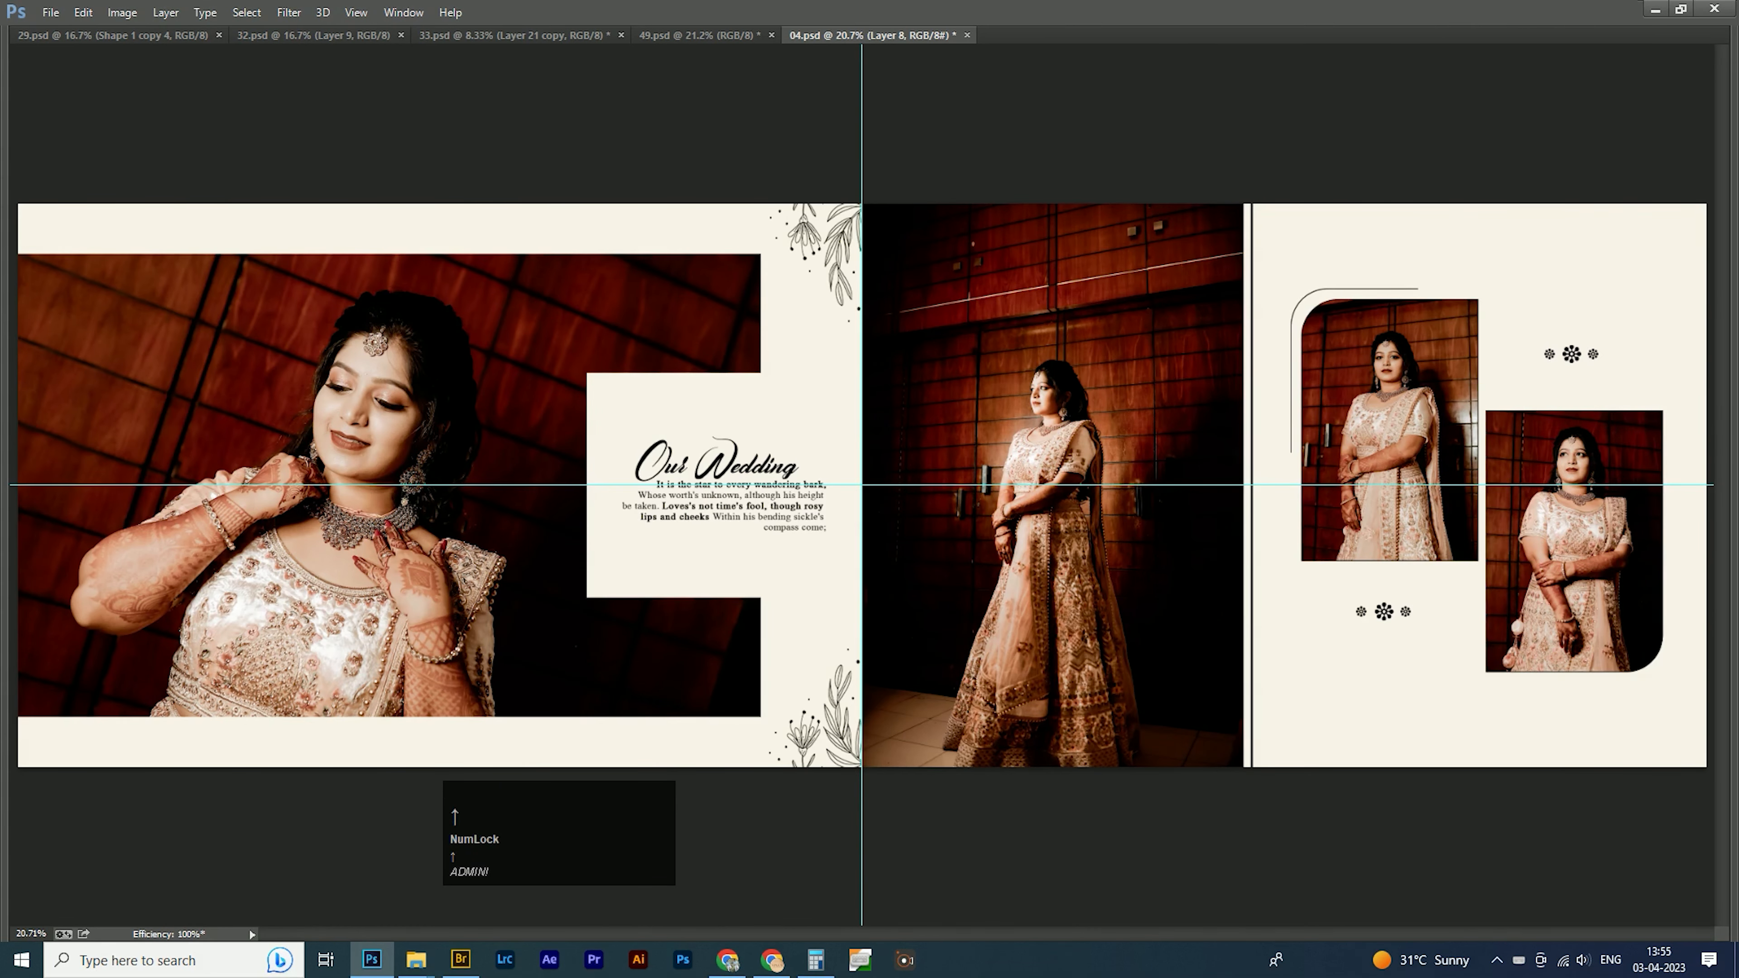
{"action": "key", "text": "ctrl+t"}
{"action": "left_click_drag", "start_coordinate": [1427, 270], "coordinate": [1230, 585]}
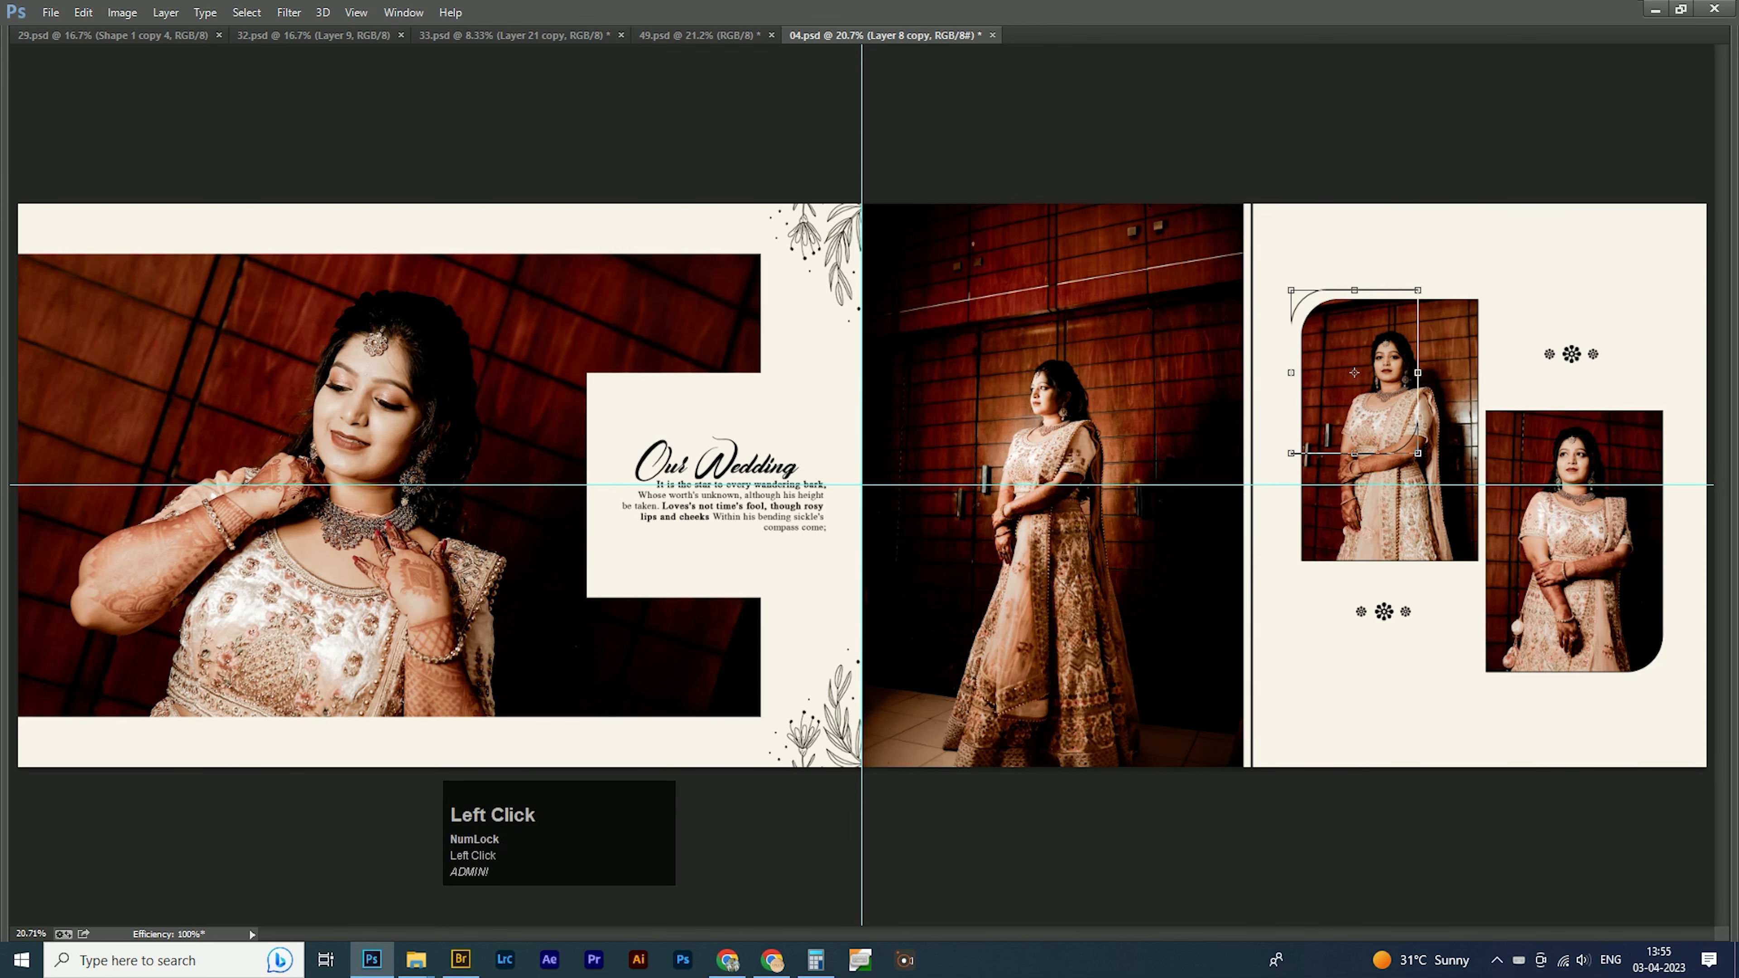
{"action": "double_click", "coordinate": [1363, 428]}
{"action": "scroll", "coordinate": [1368, 454], "scroll_direction": "up", "scroll_amount": 1}
Position the rotated outline copy just outside the lower-right rounded corner of the right-hand framed photo, matching the first outline's offset.
{"action": "left_click_drag", "start_coordinate": [1369, 455], "coordinate": [549, 665]}
{"action": "key", "text": "shift+Up"}
{"action": "key", "text": "shift+Right"}
{"action": "key", "text": "Up"}
{"action": "key", "text": "Up"}
{"action": "key", "text": "Up"}
{"action": "key", "text": "Up"}
{"action": "key", "text": "Down"}
{"action": "key", "text": "Down"}
{"action": "key", "text": "Left"}
{"action": "key", "text": "Left"}
{"action": "key", "text": "Left"}
{"action": "key", "text": "Left"}
{"action": "key", "text": "Right"}
{"action": "key", "text": "Down"}
{"action": "key", "text": "Up"}
{"action": "key", "text": "ctrl+0"}
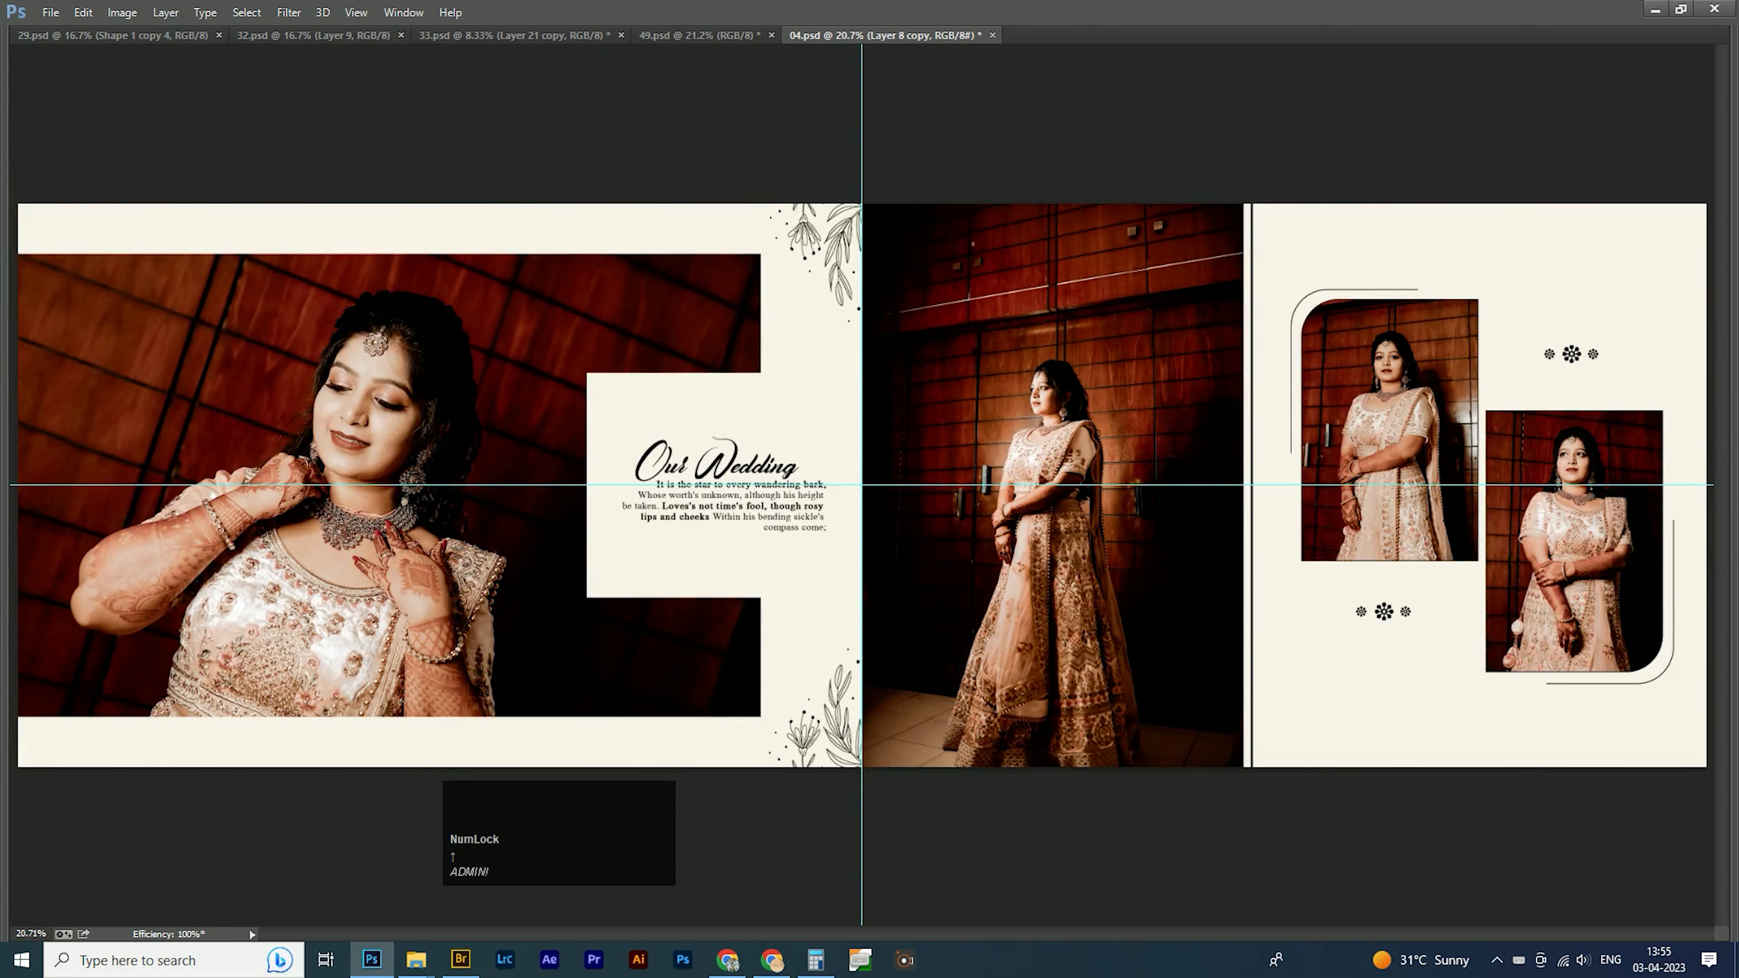